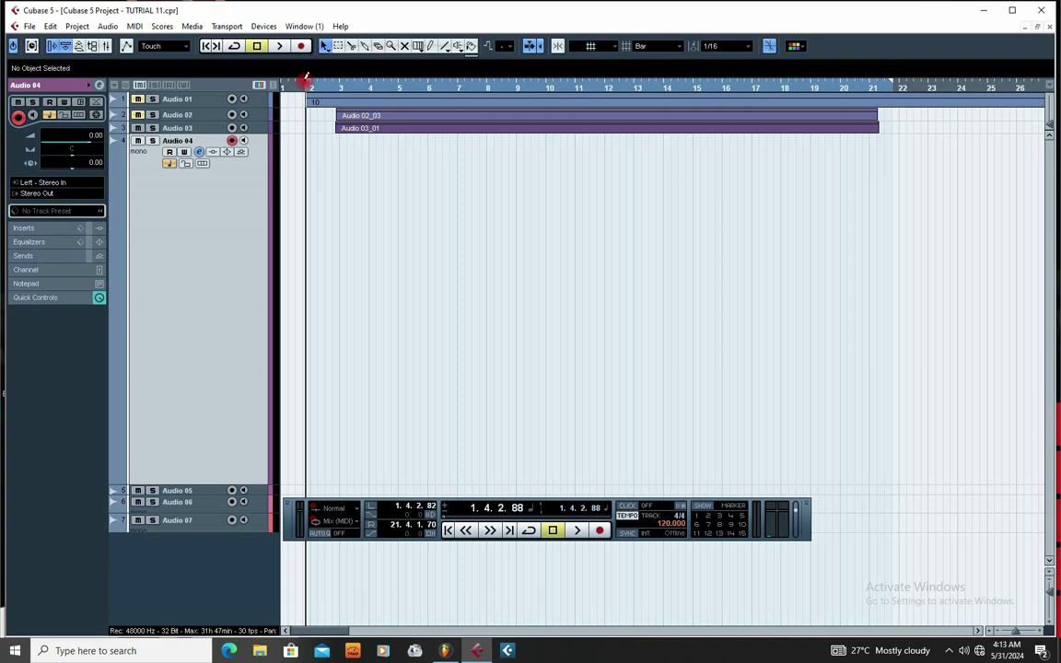
# Step: Open Device Setup and examine the ASIO drivers available for the VST Audio System
pyautogui.click(264, 25)
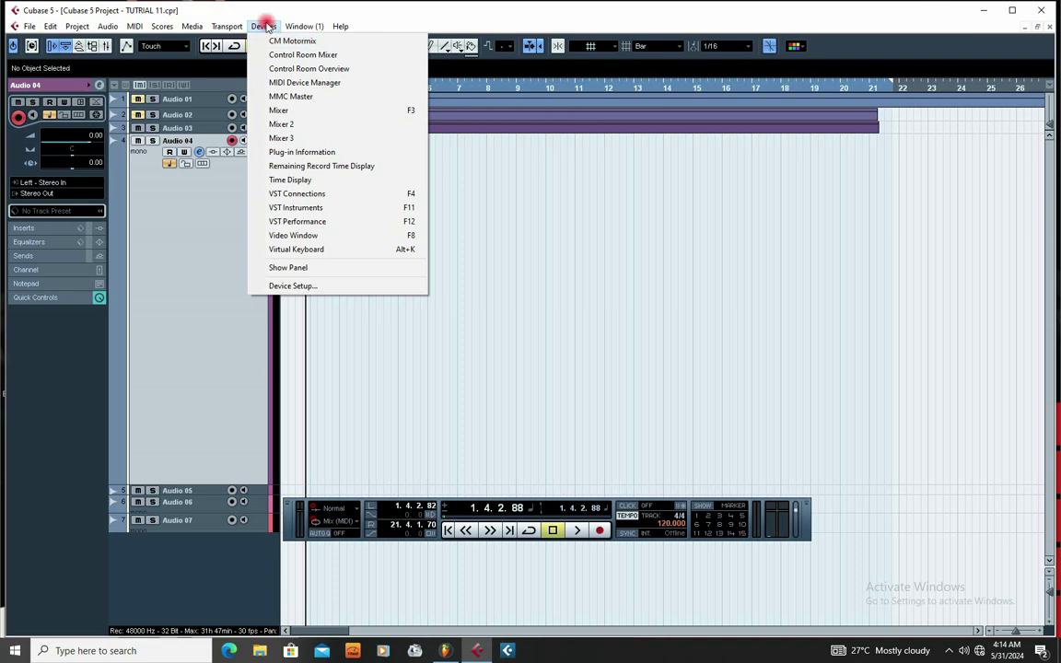
pyautogui.click(295, 287)
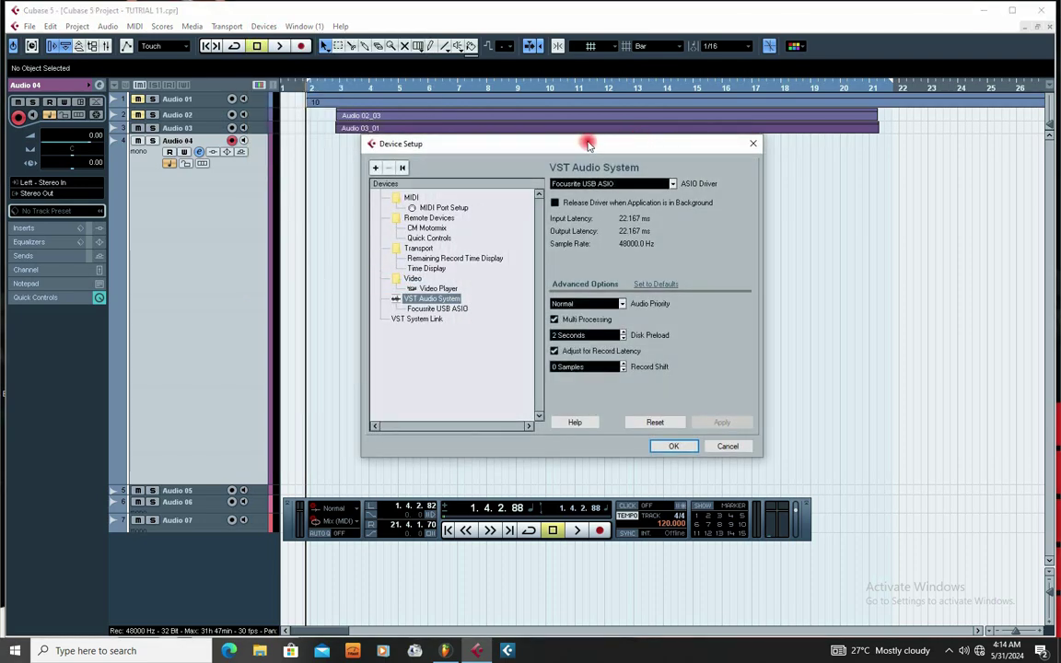
pyautogui.moveTo(587, 143); pyautogui.dragTo(484, 143)
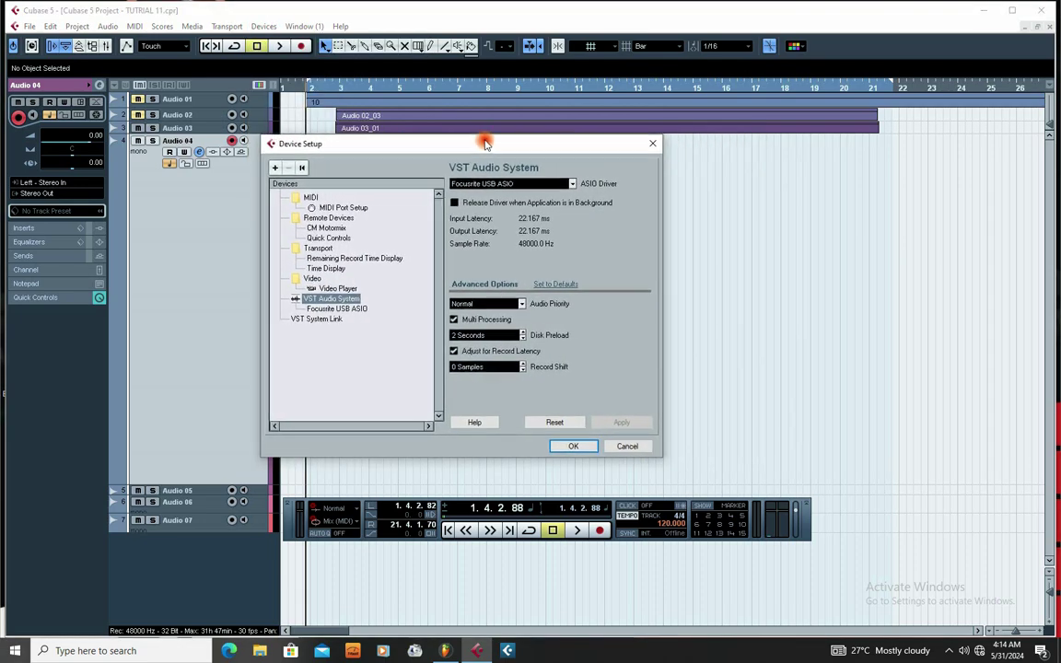
pyautogui.click(568, 183)
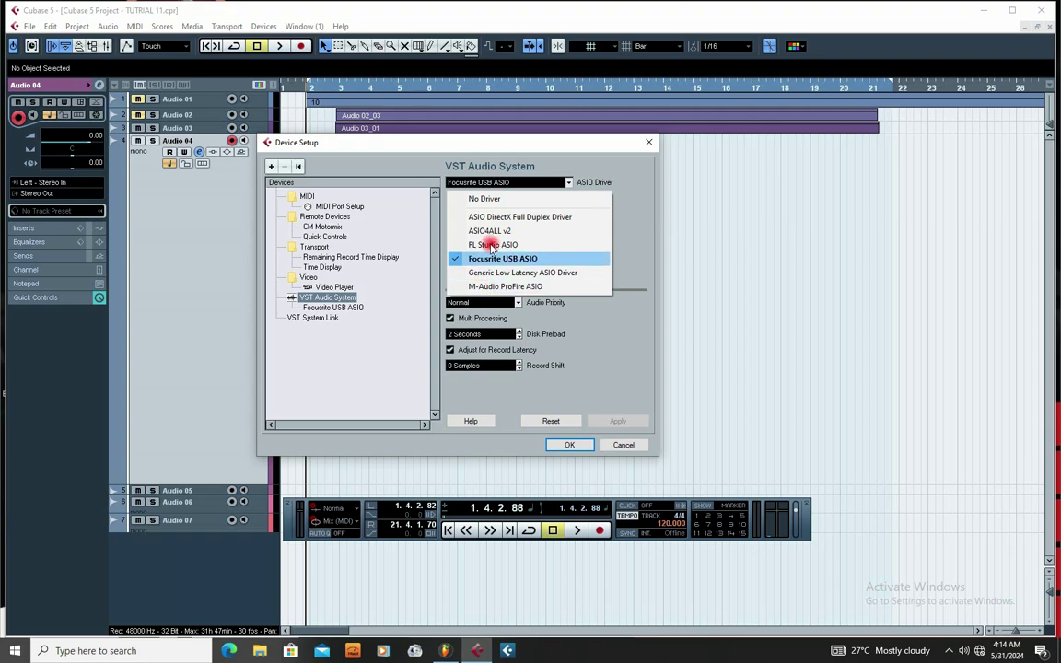
pyautogui.click(469, 145)
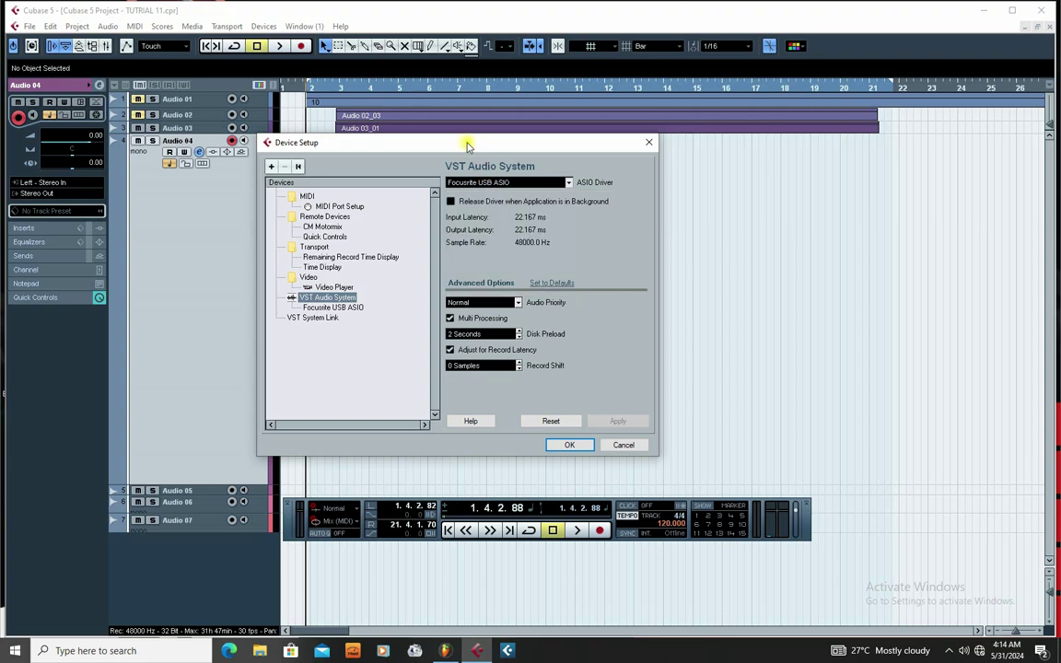
pyautogui.click(568, 183)
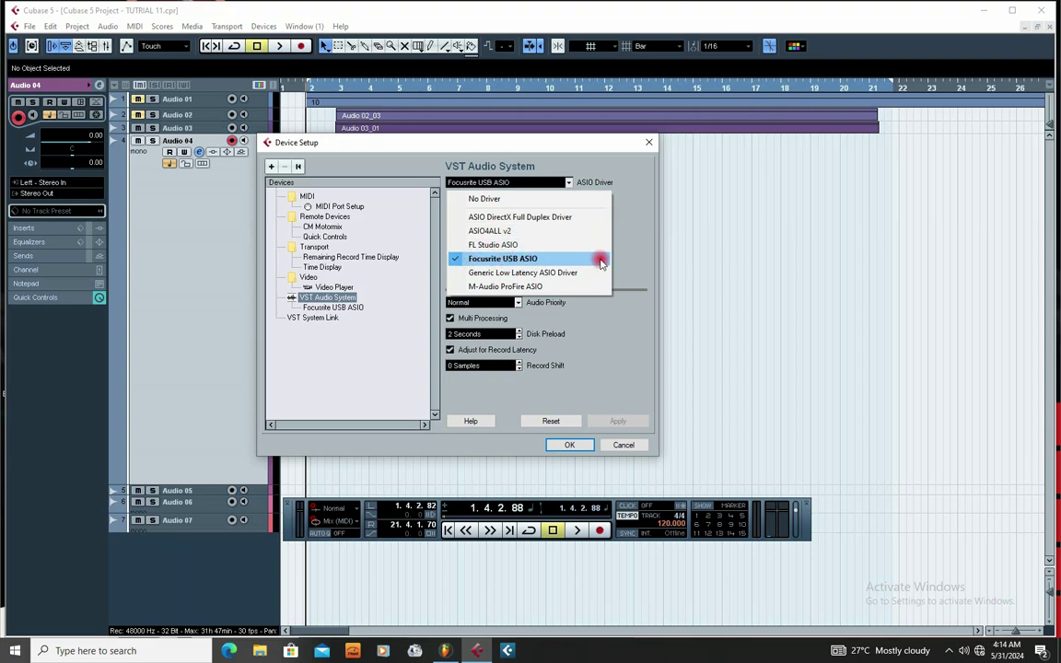
pyautogui.moveTo(465, 143); pyautogui.dragTo(473, 141)
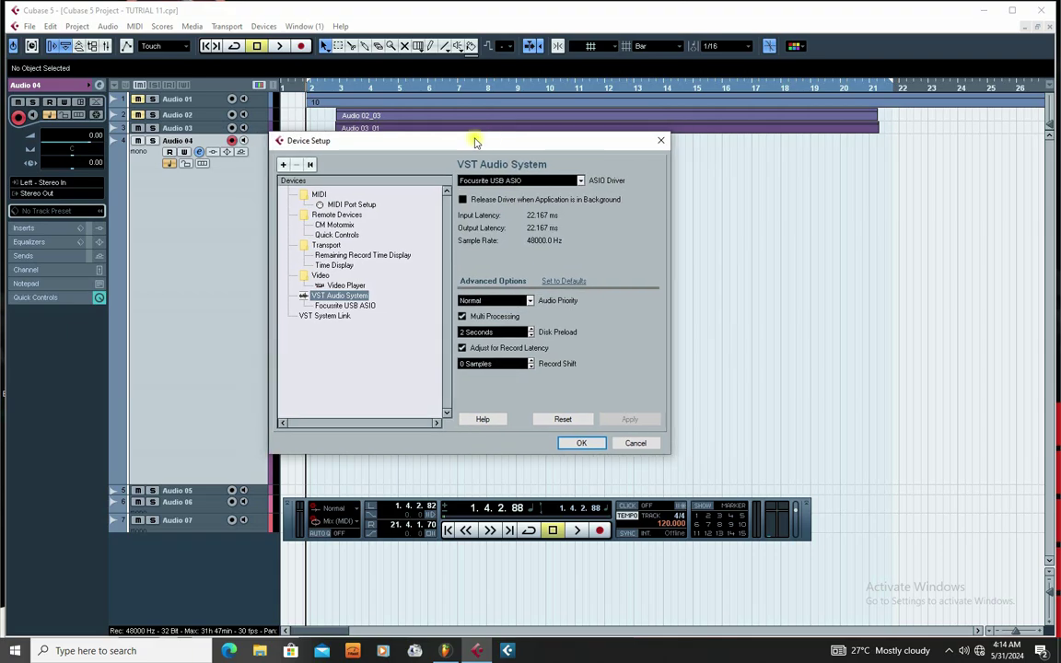
pyautogui.click(576, 181)
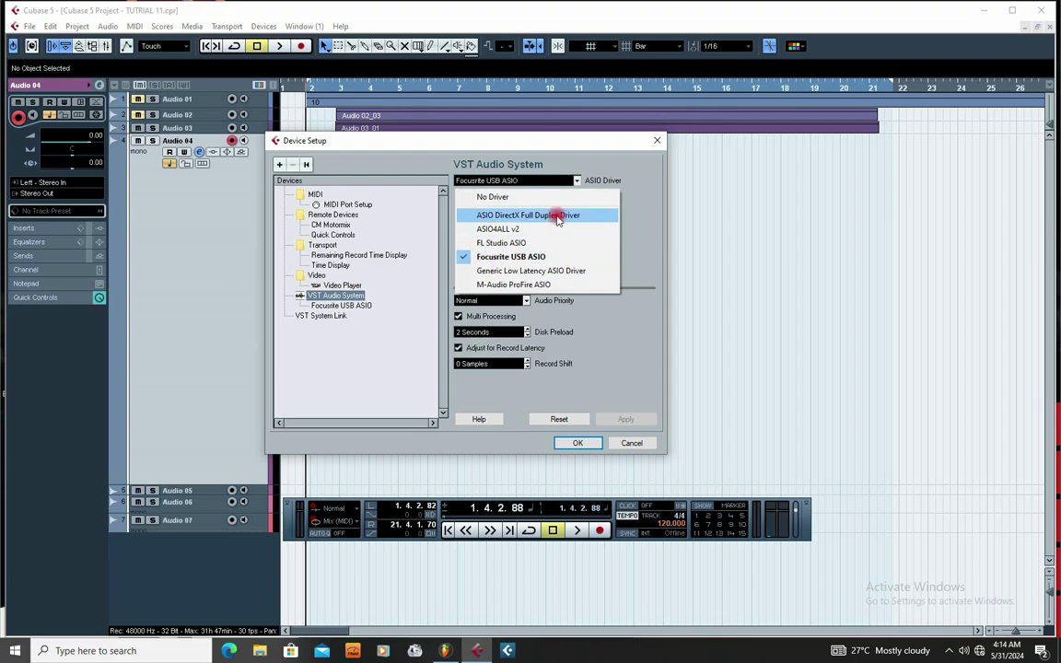
pyautogui.moveTo(433, 137); pyautogui.dragTo(474, 110)
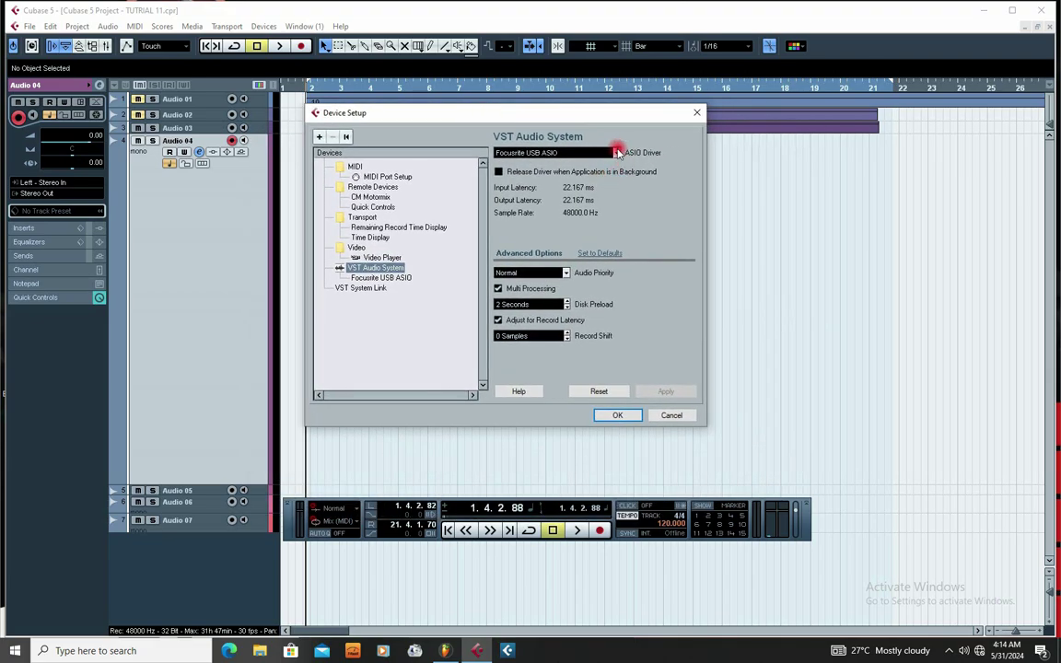
pyautogui.click(615, 152)
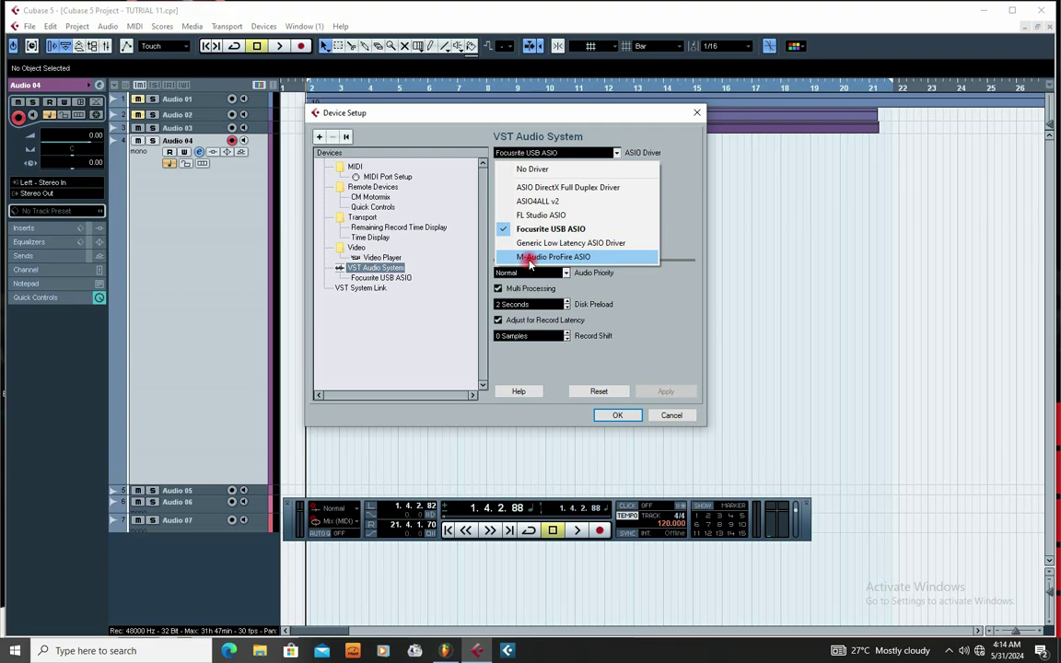
pyautogui.click(506, 117)
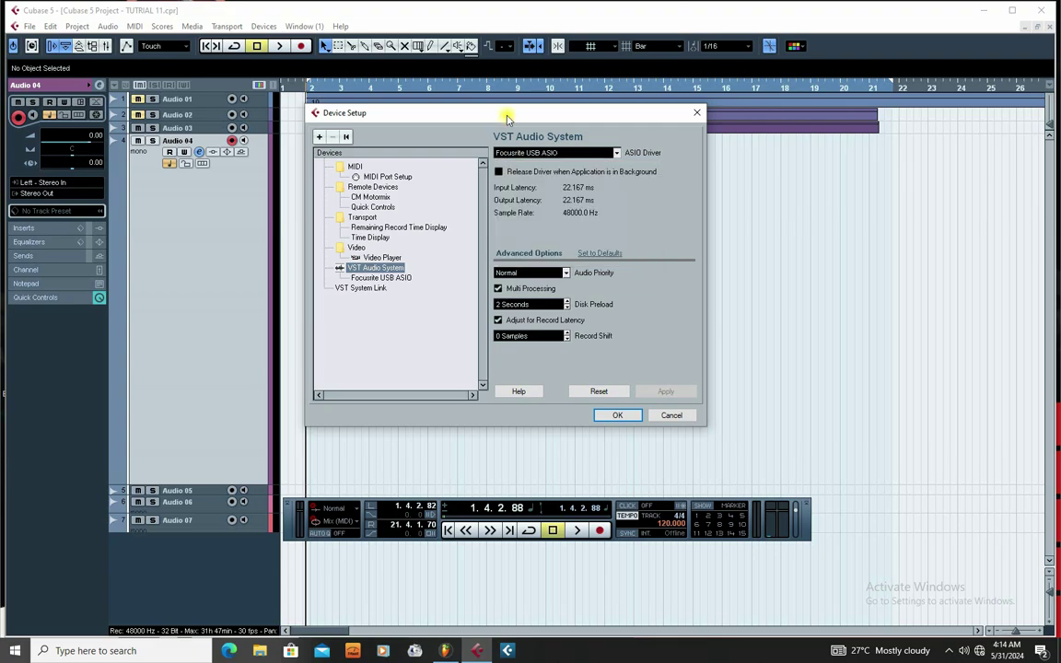
pyautogui.moveTo(507, 118); pyautogui.dragTo(488, 138)
pyautogui.click(598, 175)
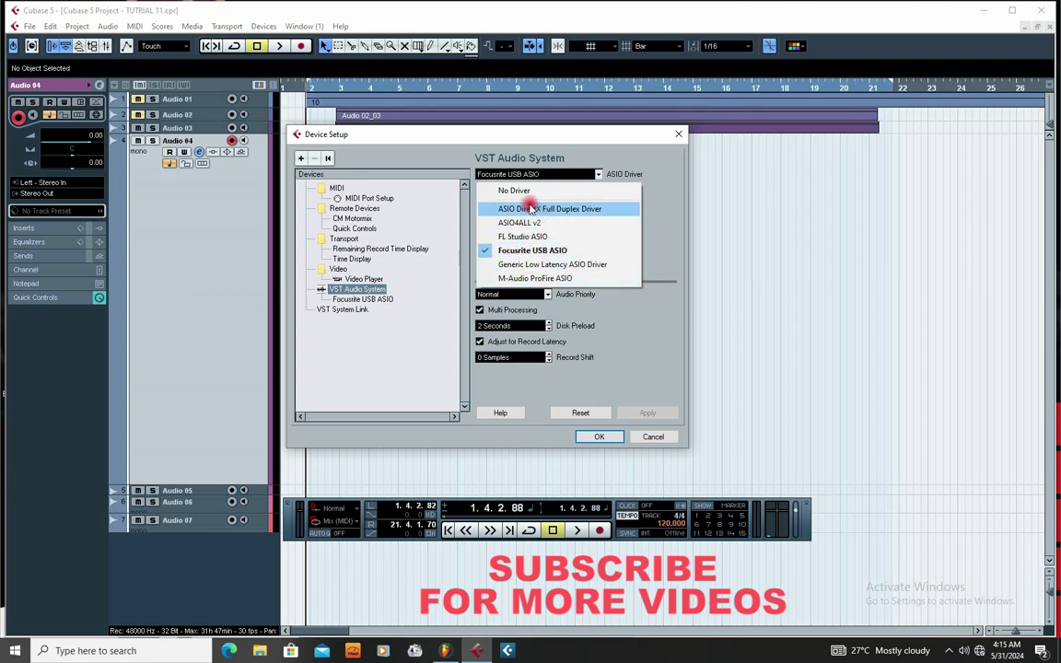
pyautogui.moveTo(530, 139)
pyautogui.mouseDown()
pyautogui.moveTo(543, 145)
pyautogui.moveTo(526, 141)
pyautogui.mouseUp()
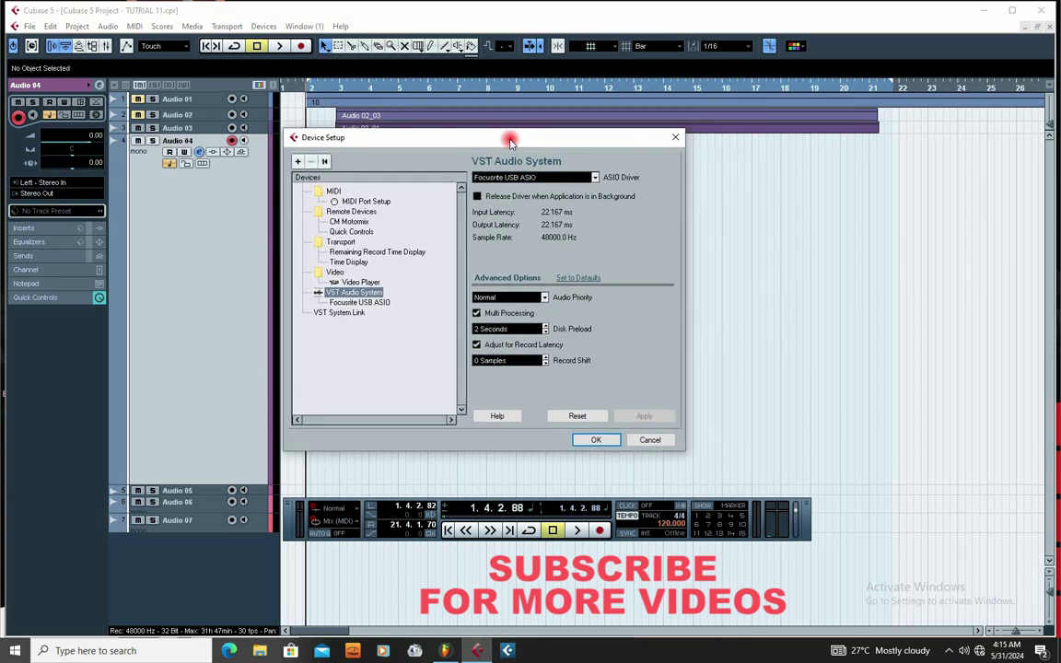
# Step: Switch the VST Audio System's ASIO driver to FL Studio ASIO and accept the device setup
pyautogui.click(594, 179)
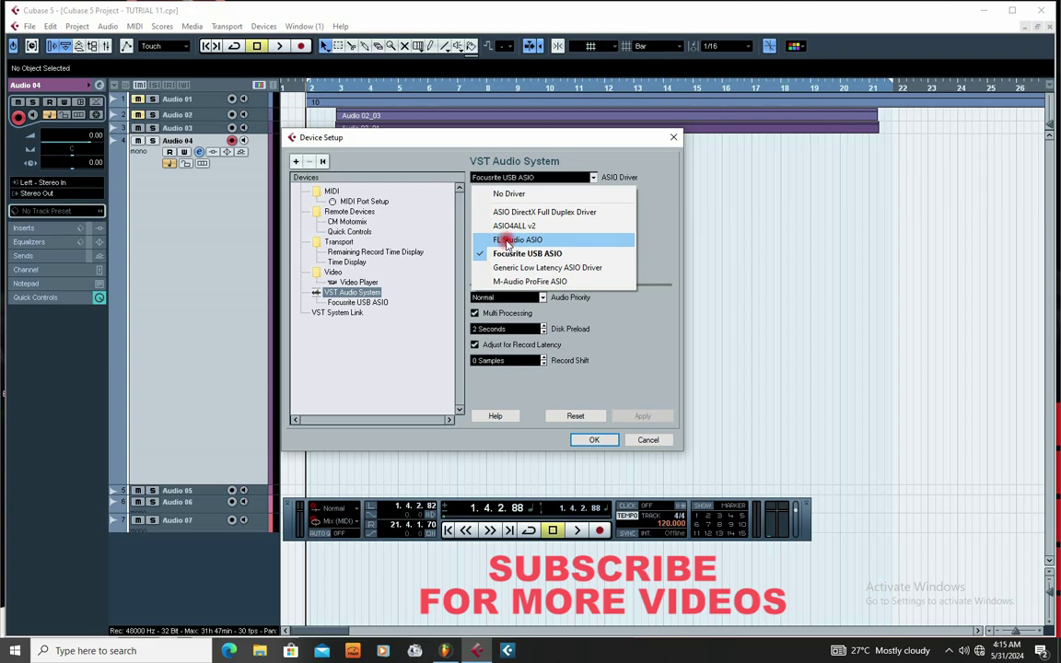
pyautogui.click(506, 241)
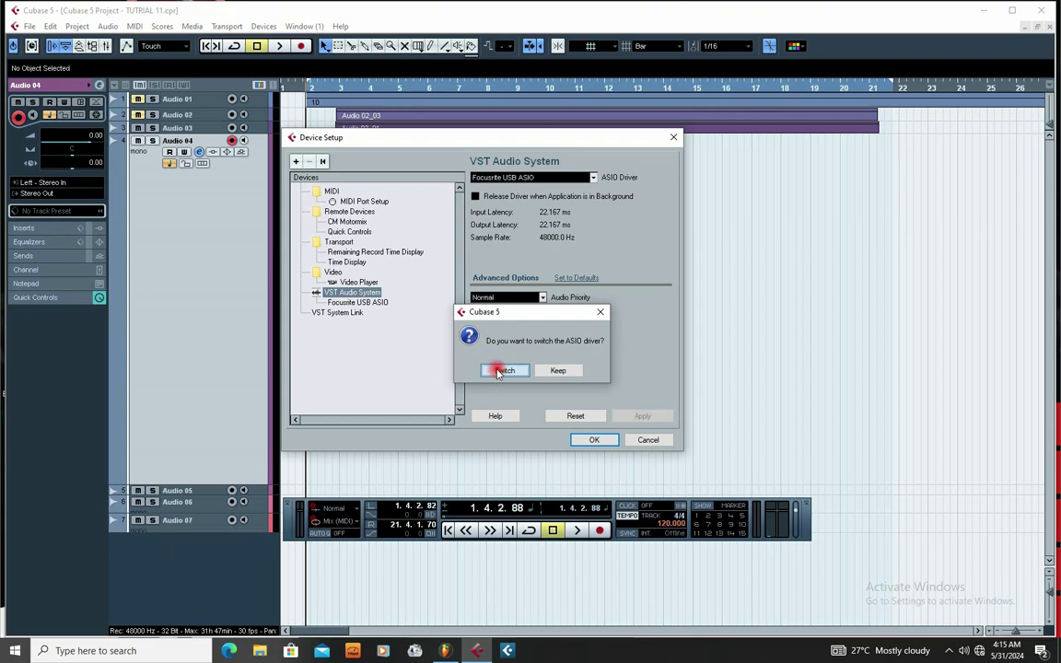
pyautogui.click(502, 371)
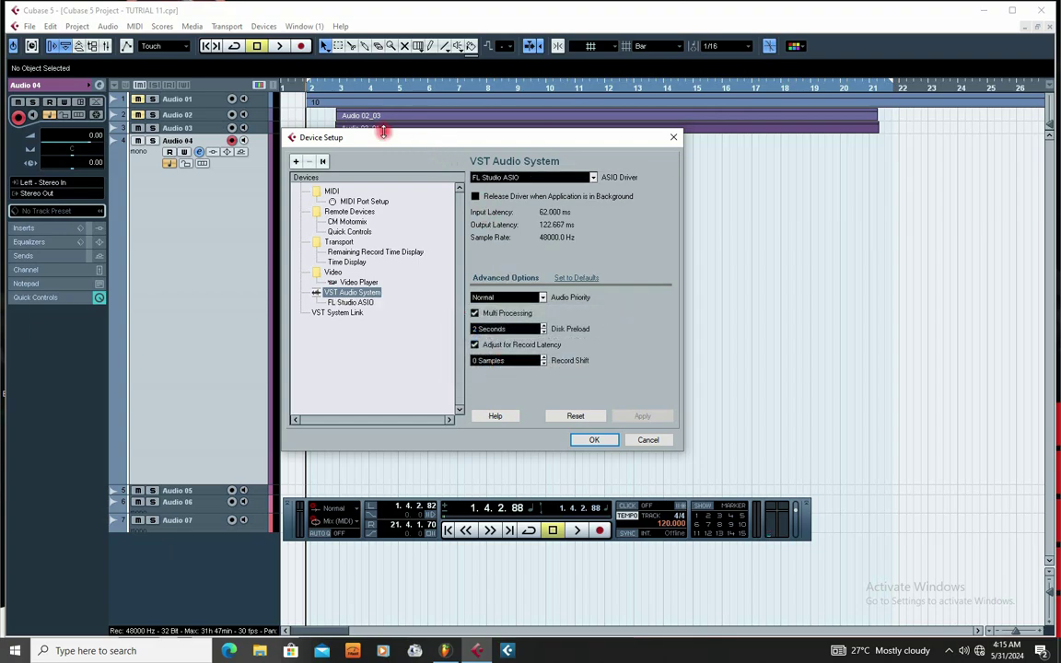
pyautogui.moveTo(383, 132); pyautogui.dragTo(407, 150)
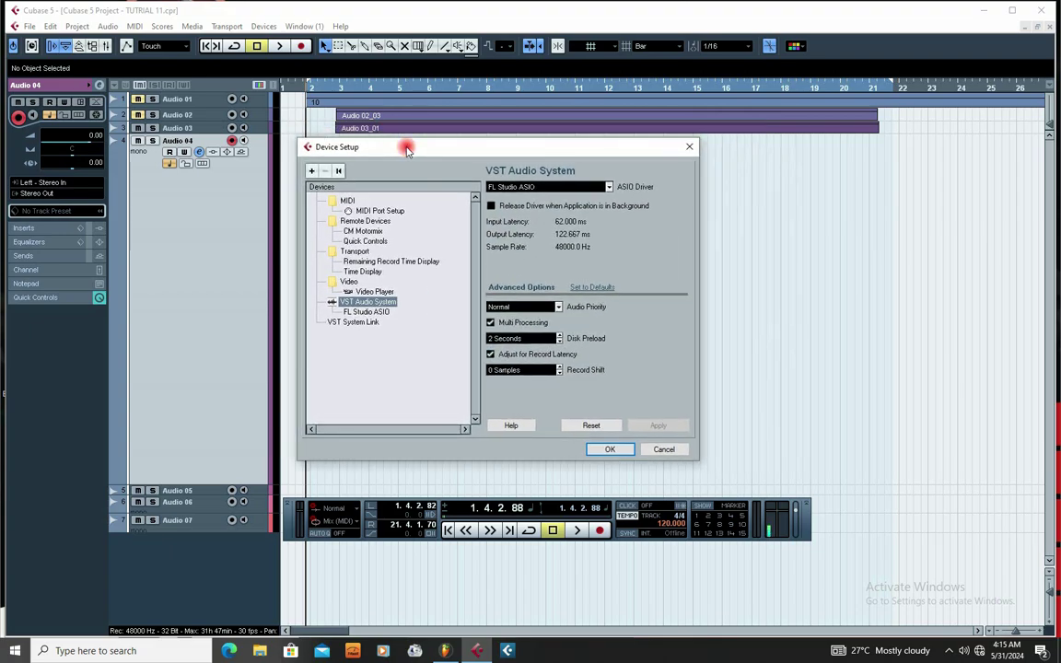
pyautogui.click(608, 451)
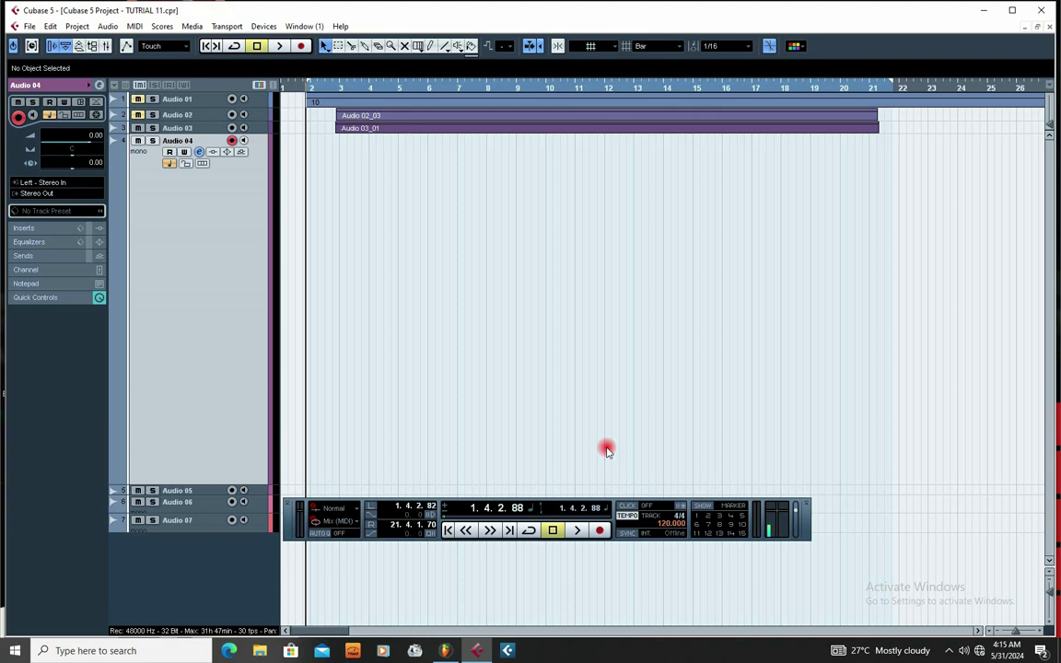
# Step: Play the project briefly, then unmute the Audio 01 track and resume playback
pyautogui.press('space')
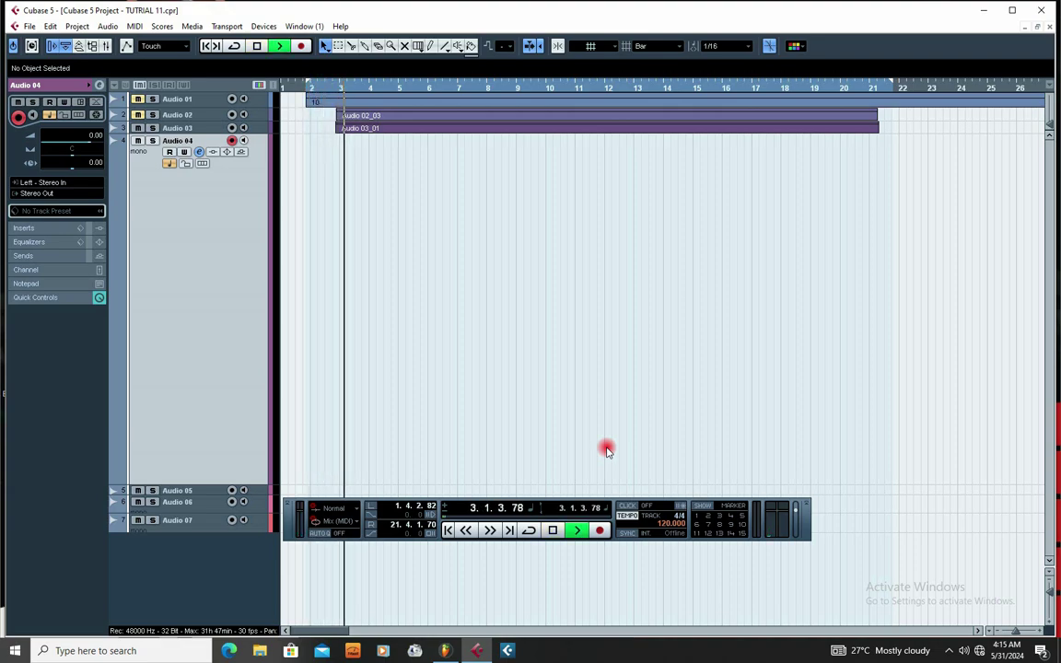
pyautogui.press('space')
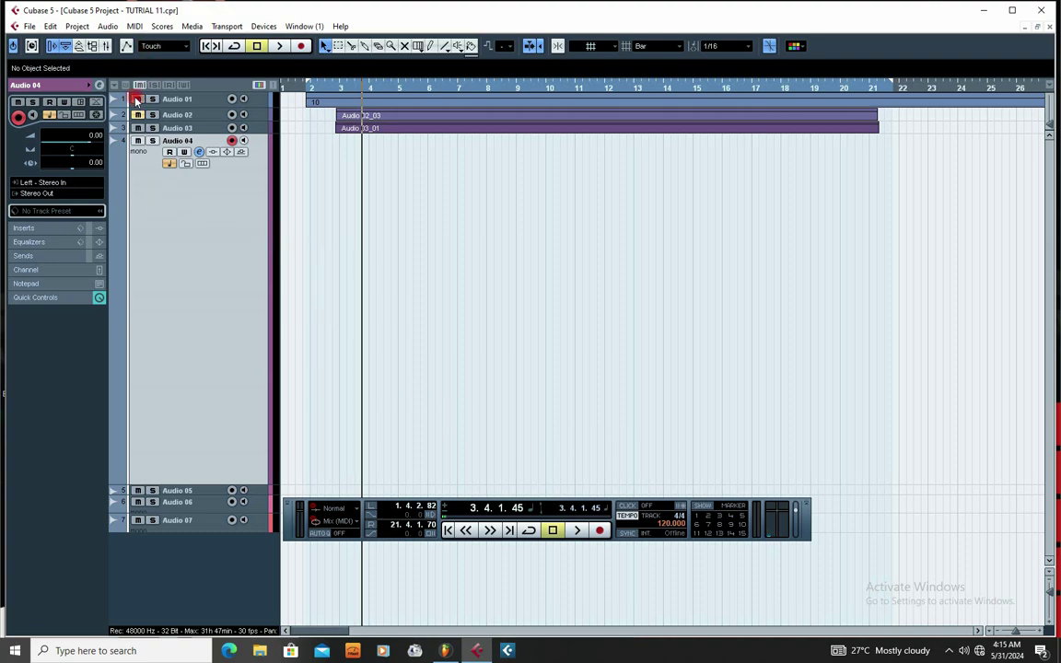
pyautogui.press('space')
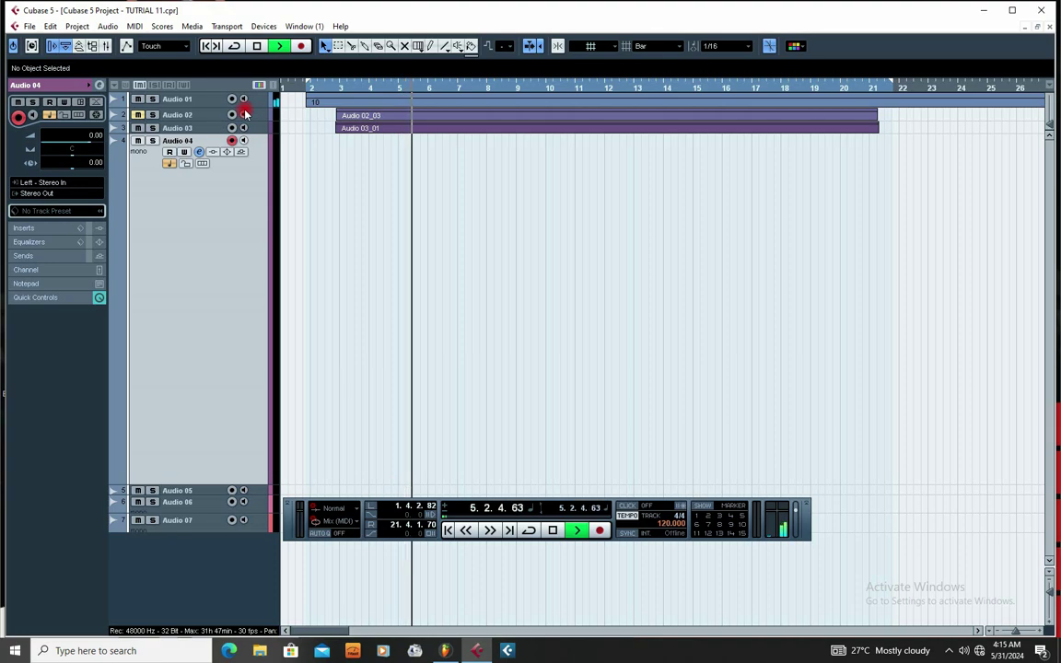
# Step: Enlarge the Audio 01 track's height and mute the Audio 03 track, ending with playback stopped
pyautogui.moveTo(245, 107); pyautogui.dragTo(256, 195)
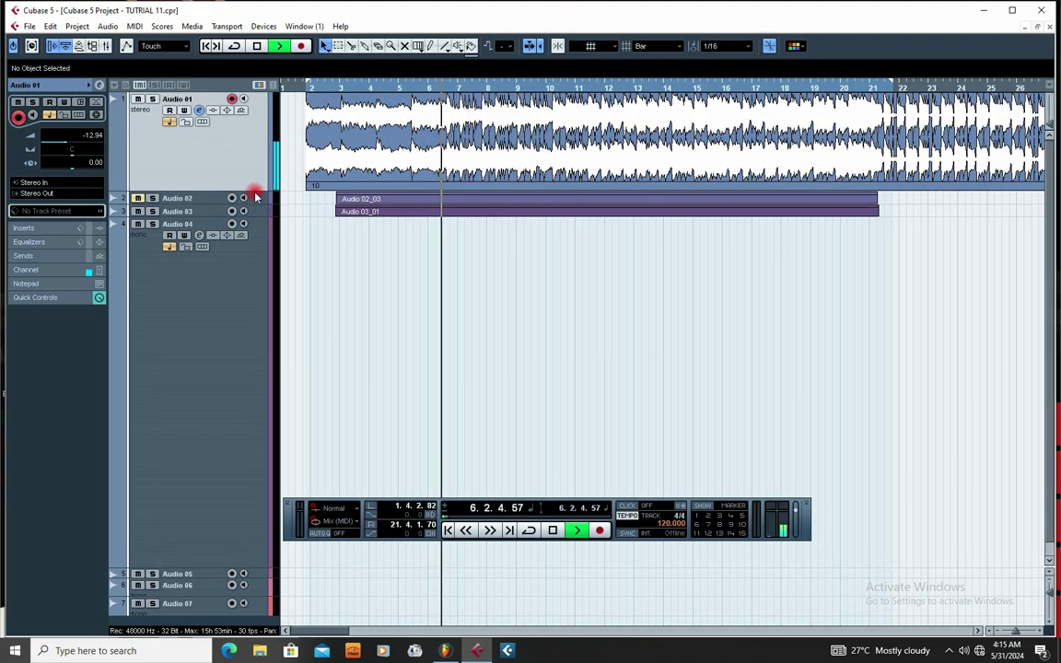
pyautogui.click(213, 238)
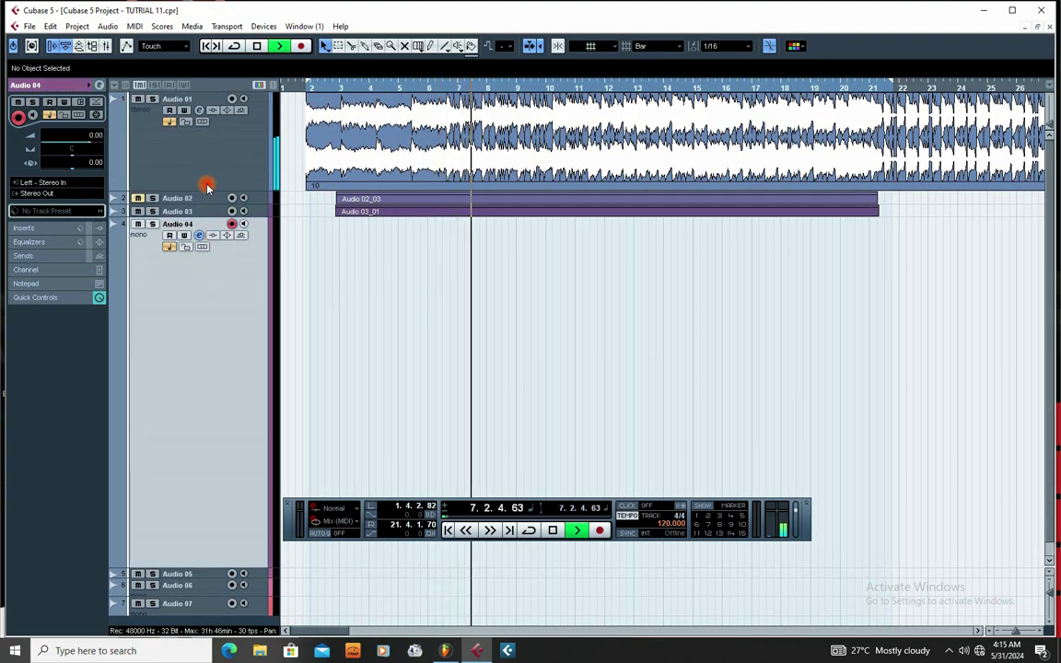
pyautogui.click(137, 212)
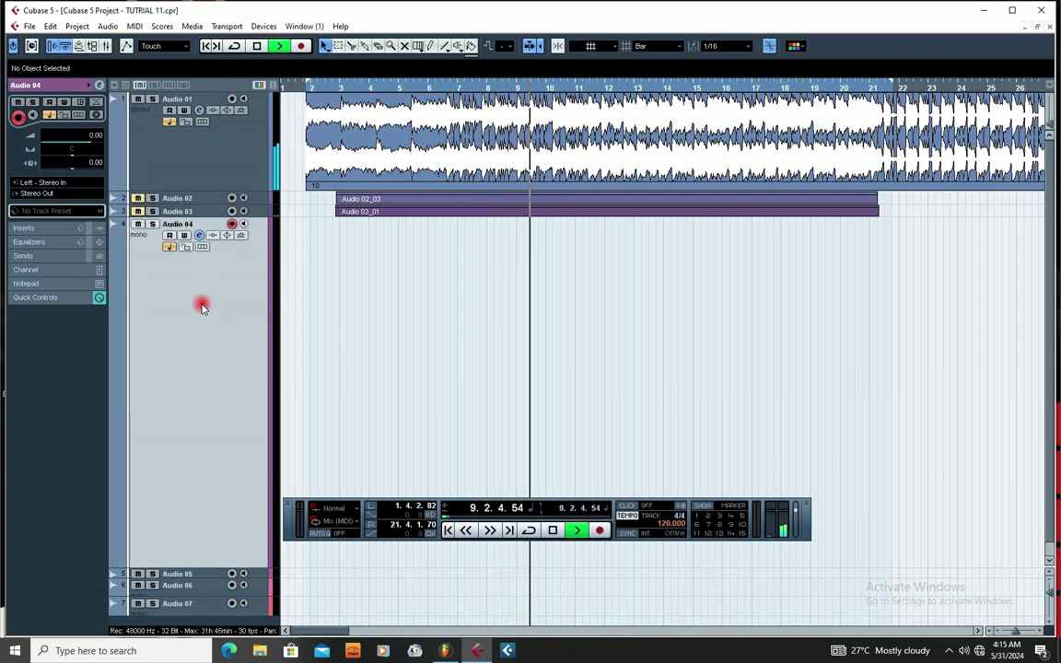
pyautogui.press('space')
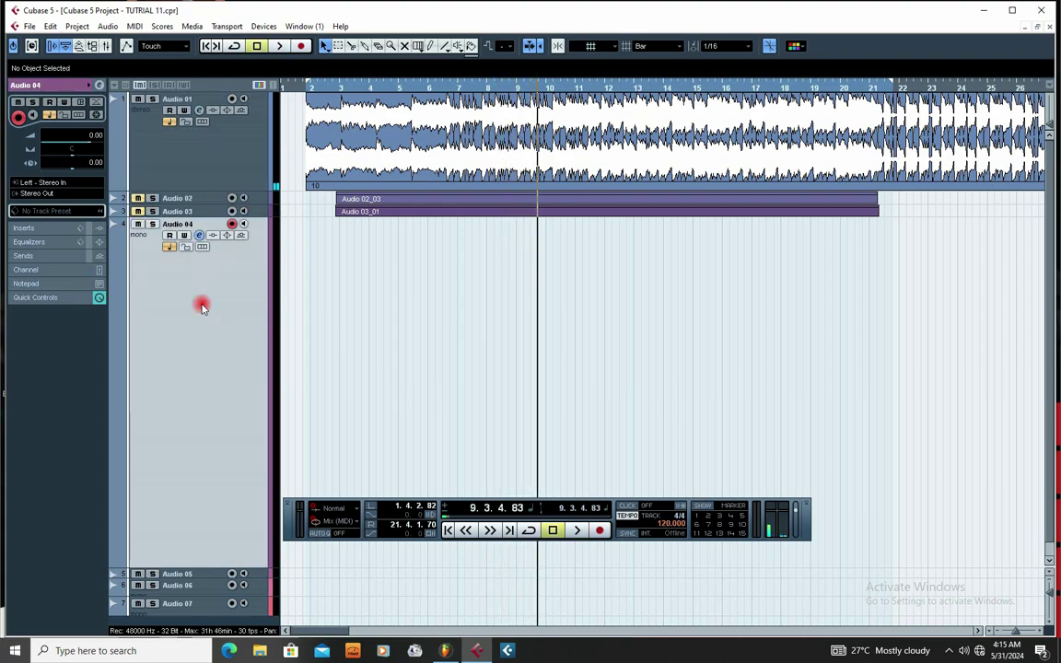
# Step: Set the VST Audio System's ASIO driver to Focusrite USB ASIO and accept the device setup
pyautogui.click(264, 27)
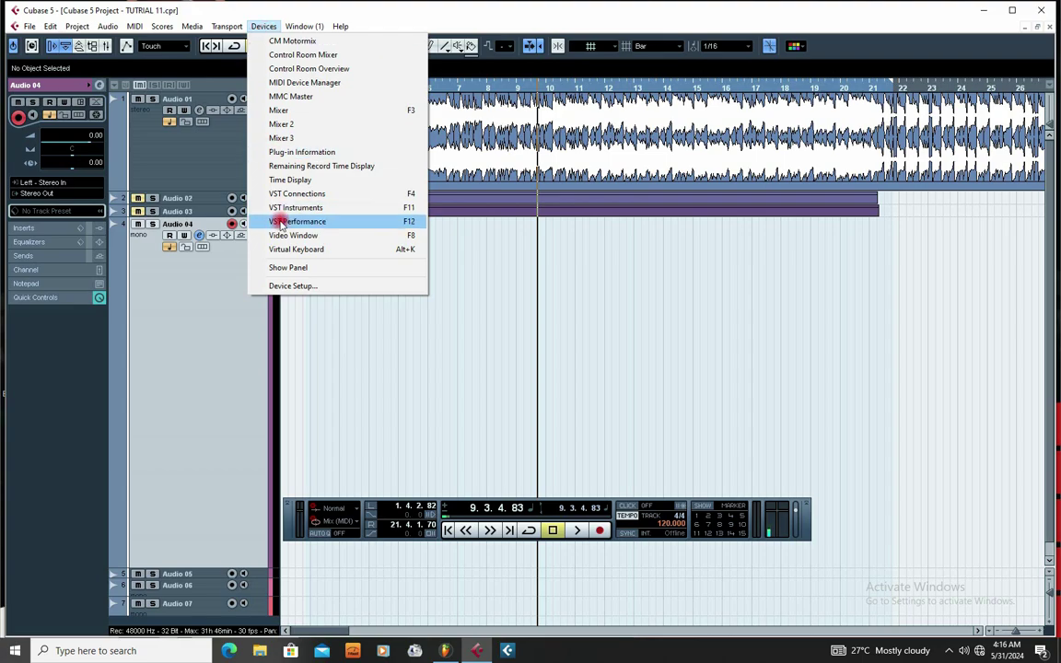
pyautogui.click(293, 286)
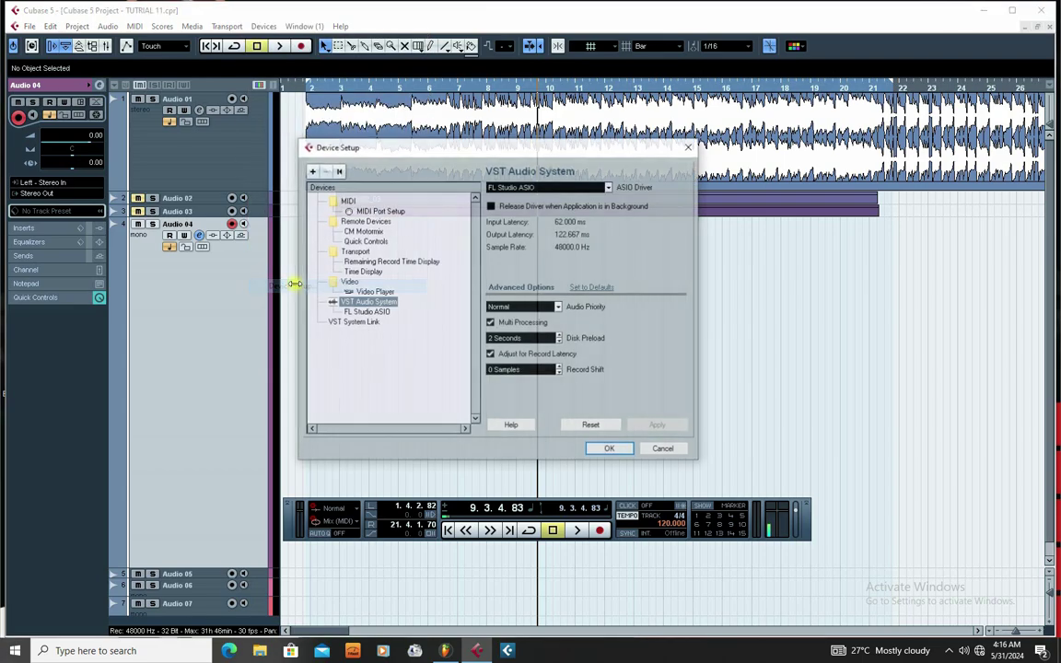
pyautogui.click(549, 188)
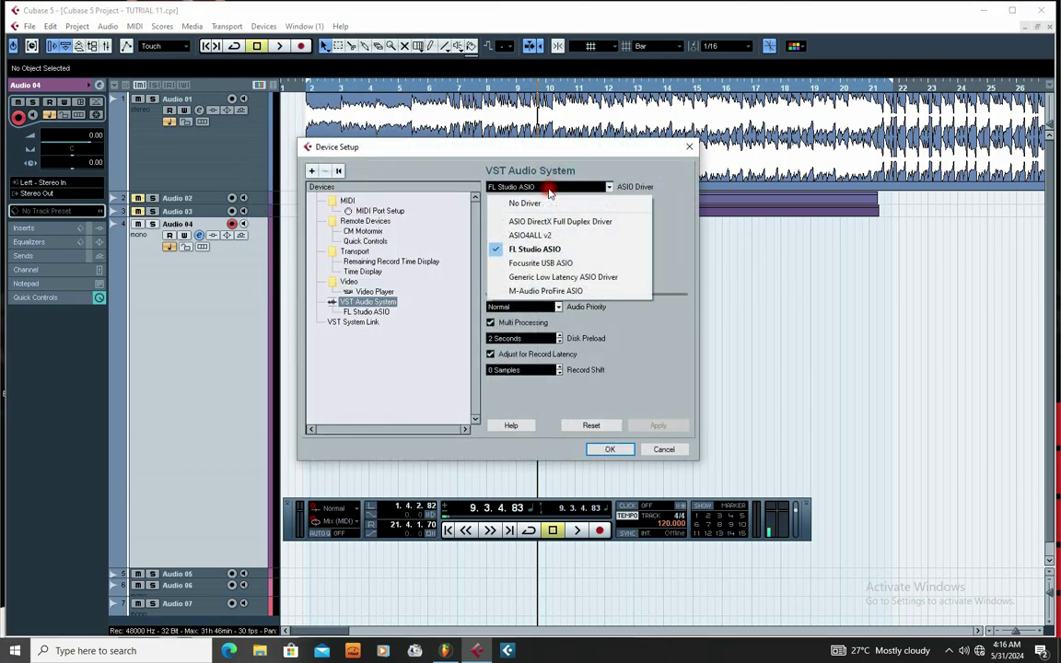
pyautogui.click(514, 265)
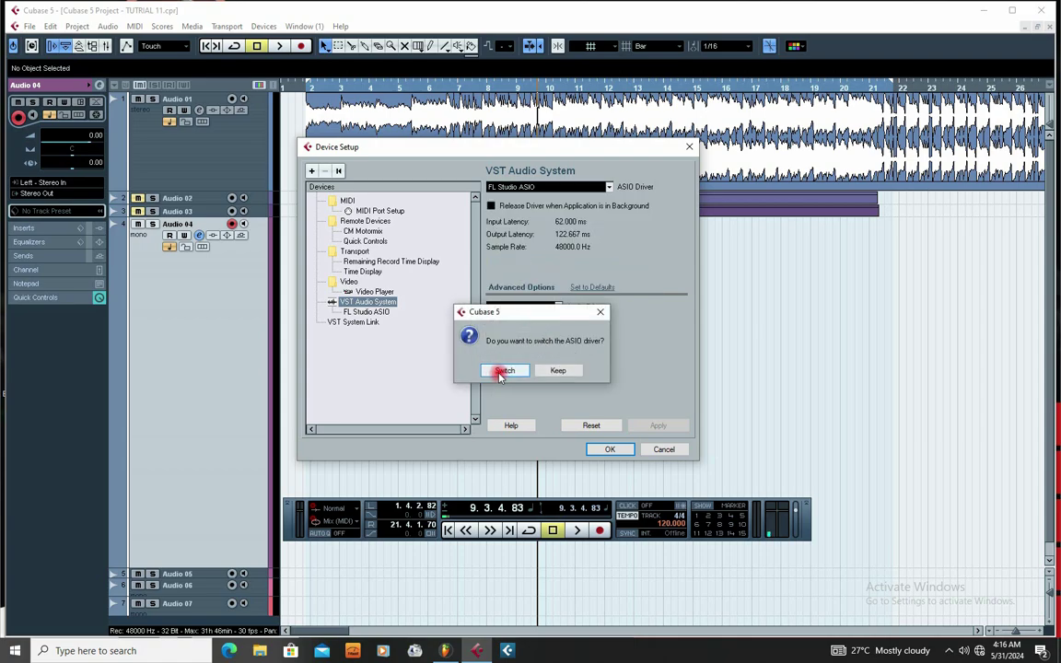
pyautogui.click(503, 371)
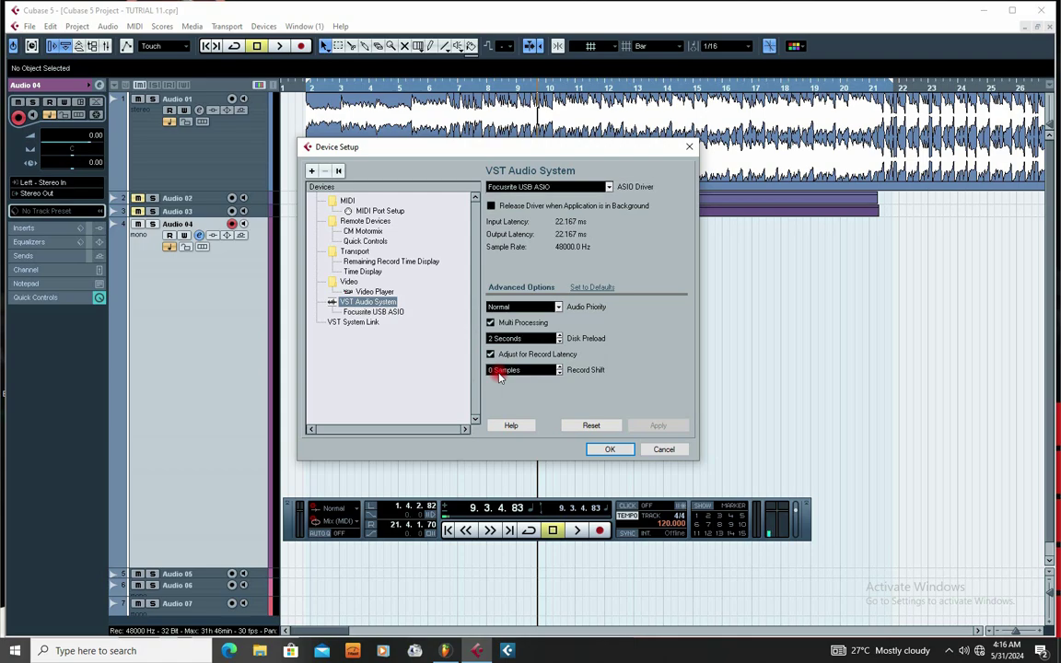
pyautogui.click(608, 450)
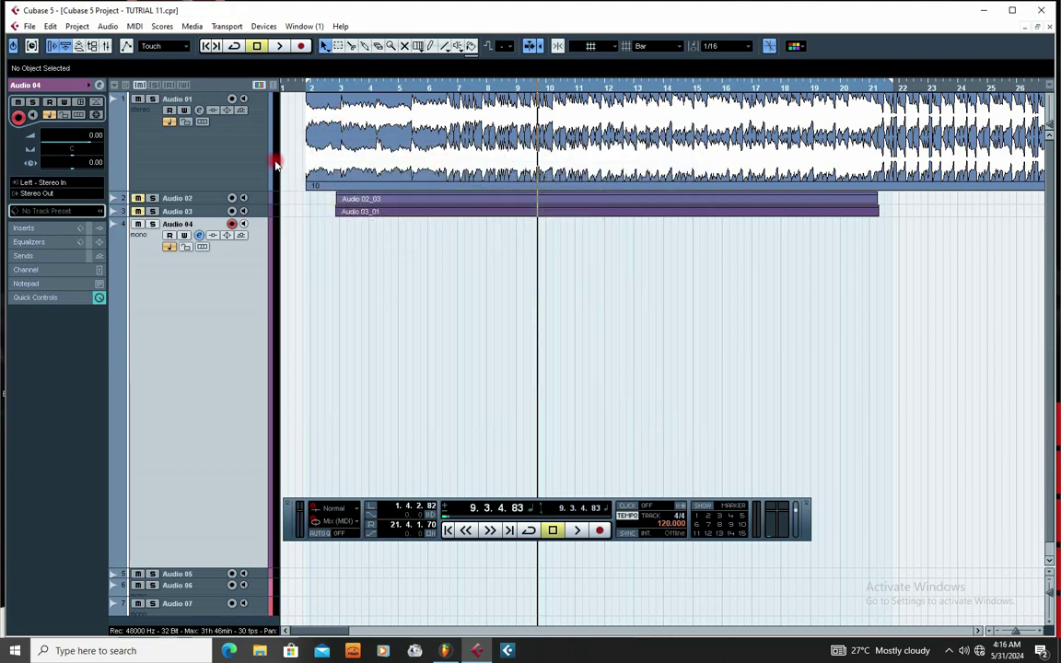
# Step: Place the playhead in bar 3 near the start of the beat and play the project to check the sound
pyautogui.press('g')
pyautogui.press('g')
pyautogui.press('g')
pyautogui.press('g')
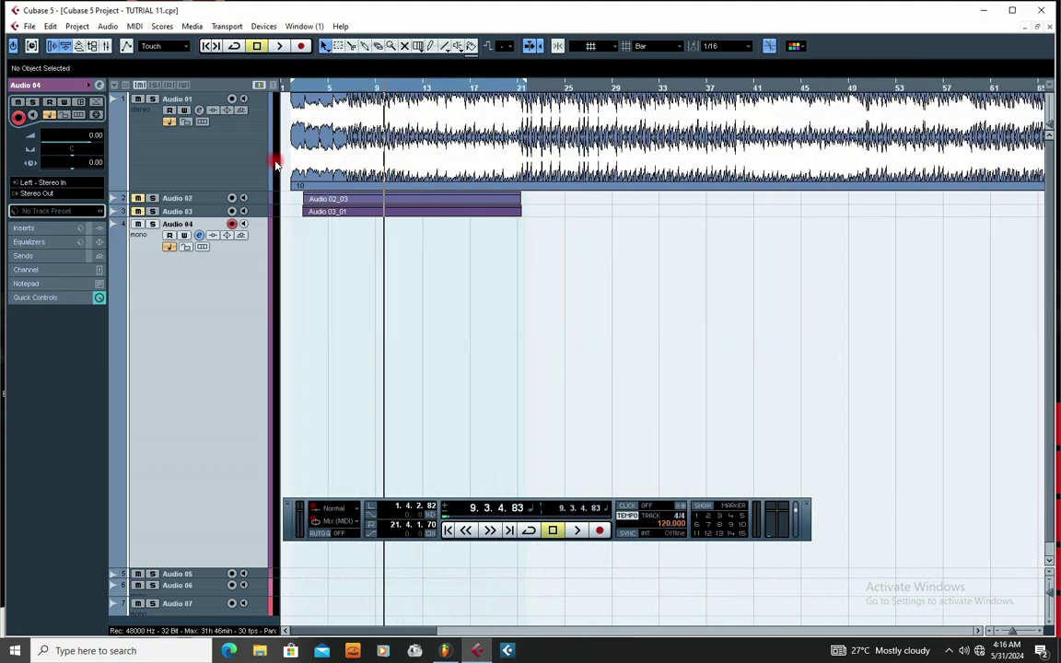
pyautogui.click(311, 83)
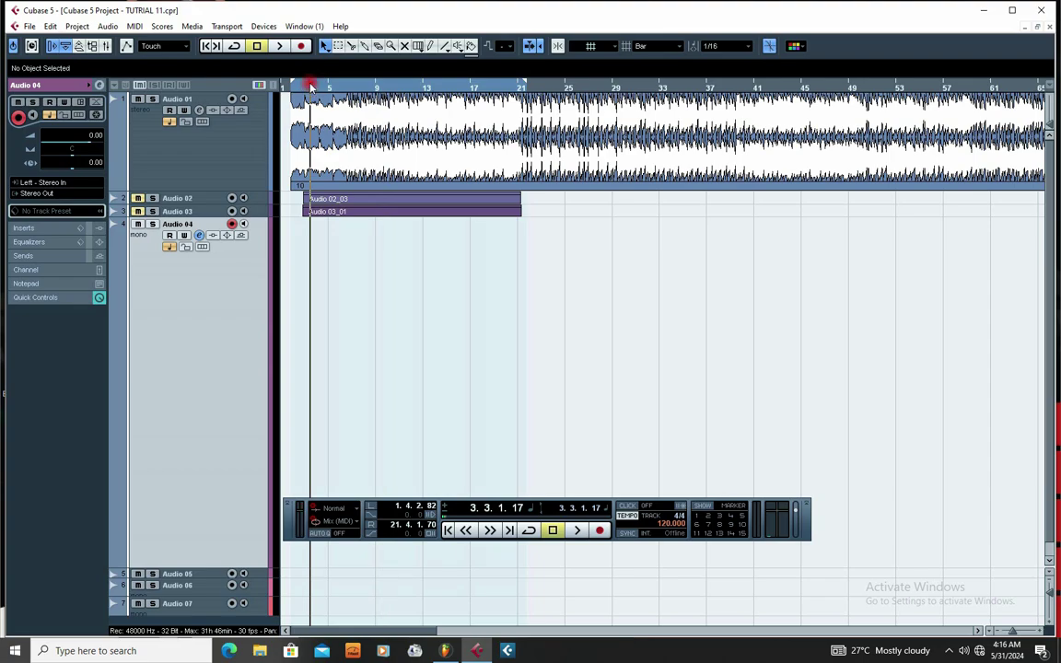
pyautogui.press('space')
pyautogui.press('space')
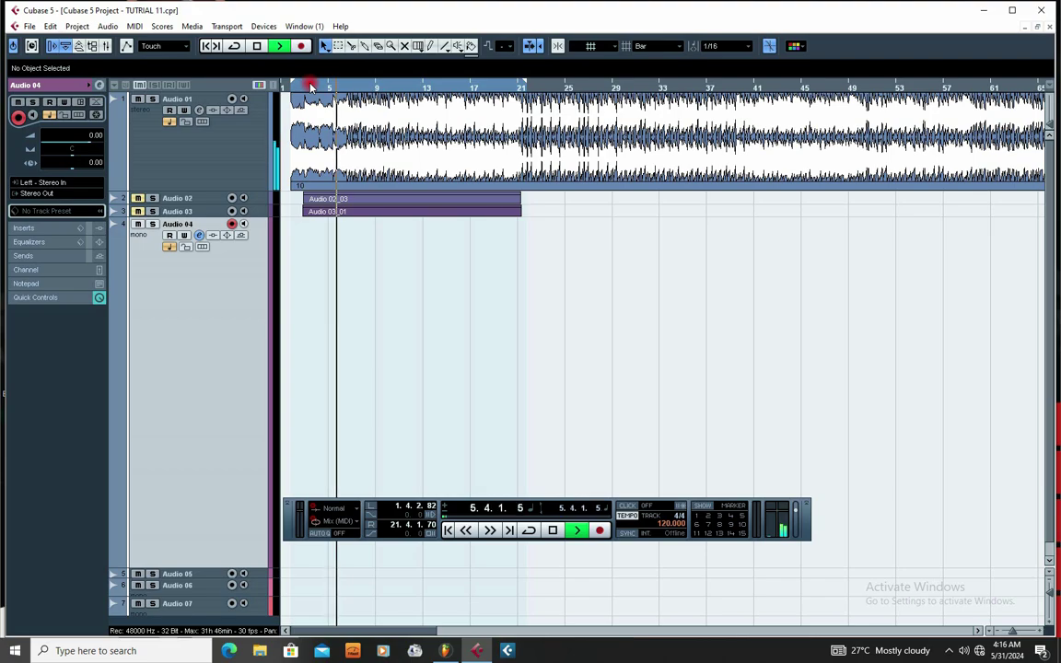
# Step: Review the VST Audio System page in the device setup, keeping Focusrite USB ASIO as the driver, and close it
pyautogui.click(266, 26)
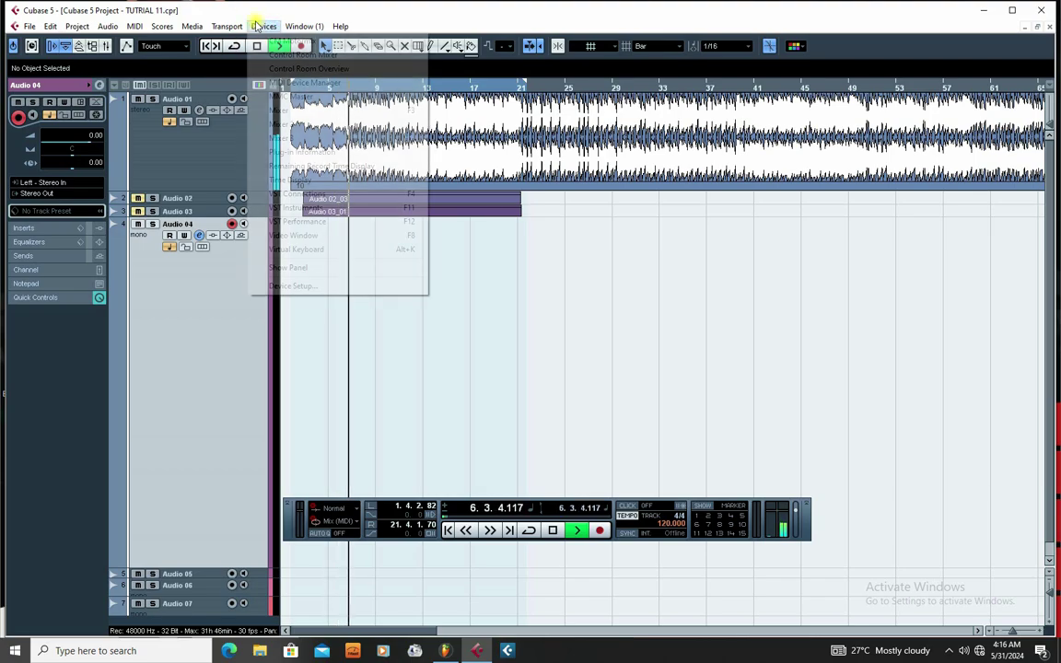
pyautogui.click(525, 295)
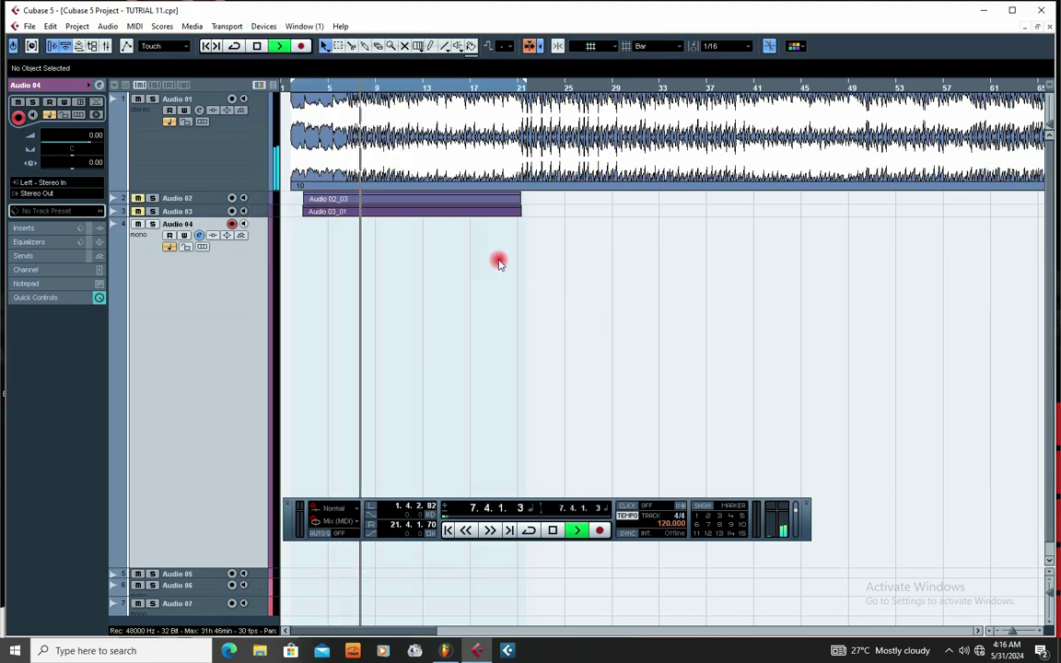
pyautogui.click(267, 26)
pyautogui.click(283, 286)
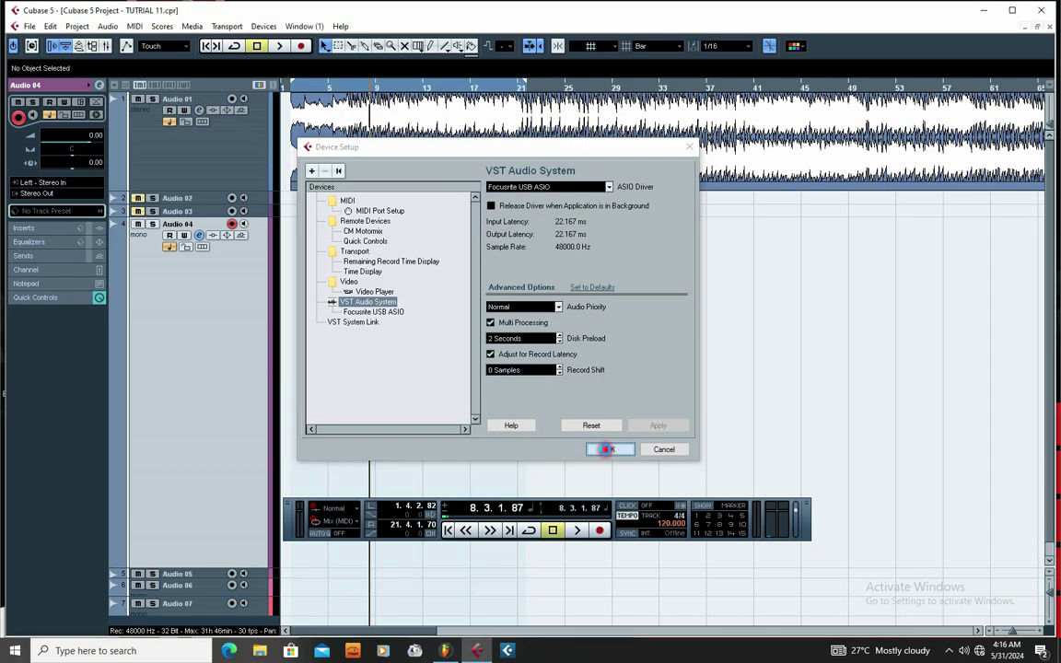
pyautogui.click(433, 270)
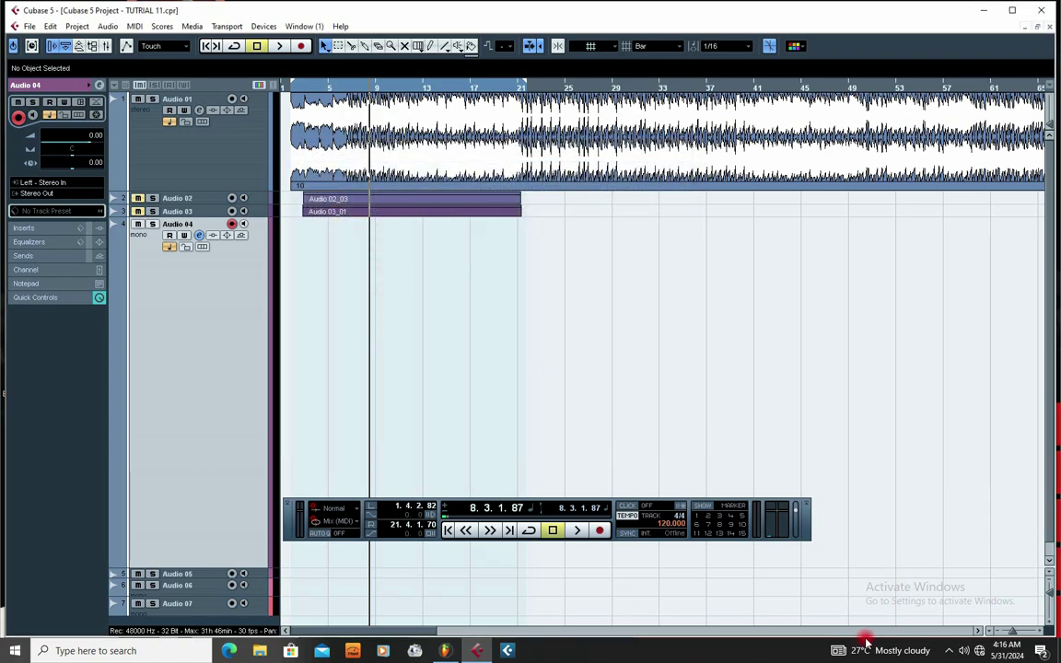
pyautogui.click(949, 651)
pyautogui.click(947, 625)
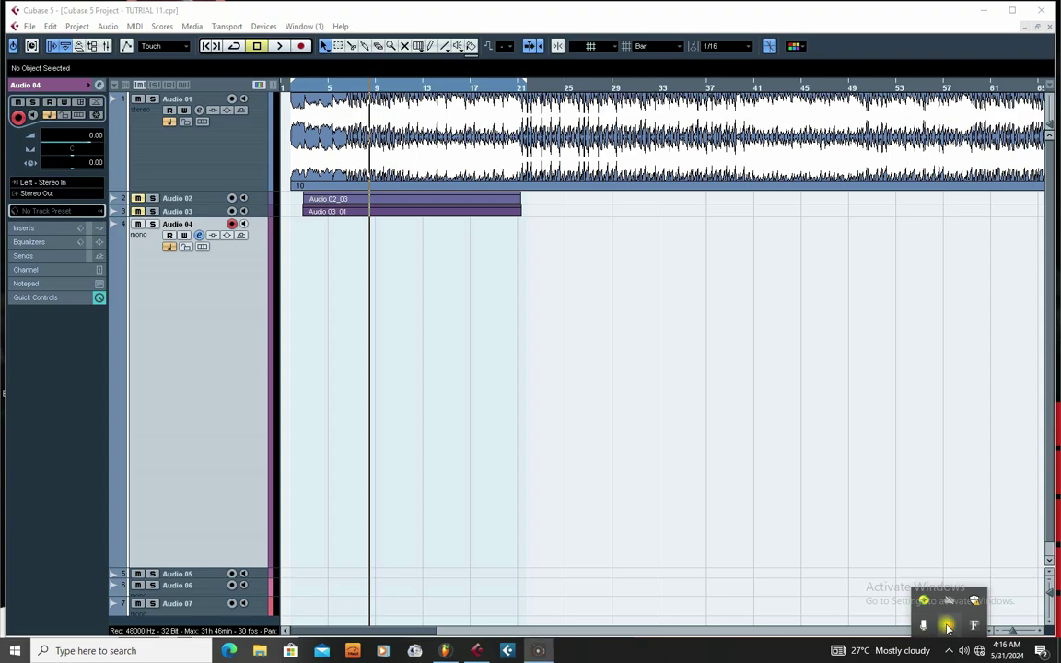
pyautogui.click(466, 350)
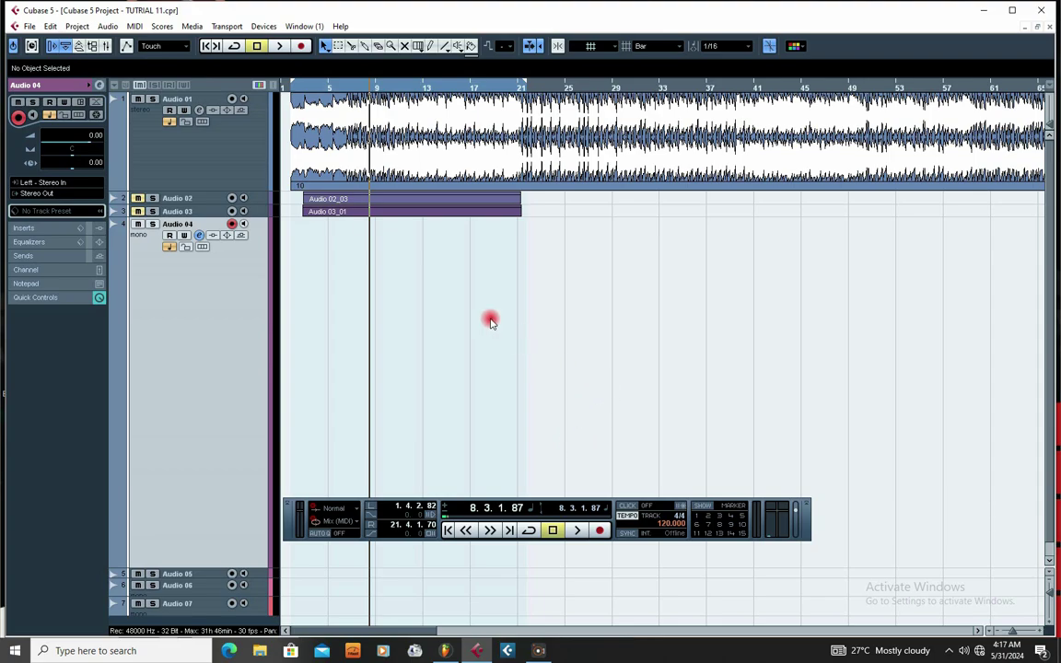
# Step: Reduce the Audio 01 track's height and open the output bus assignments in VST Connections
pyautogui.moveTo(226, 189); pyautogui.dragTo(210, 107)
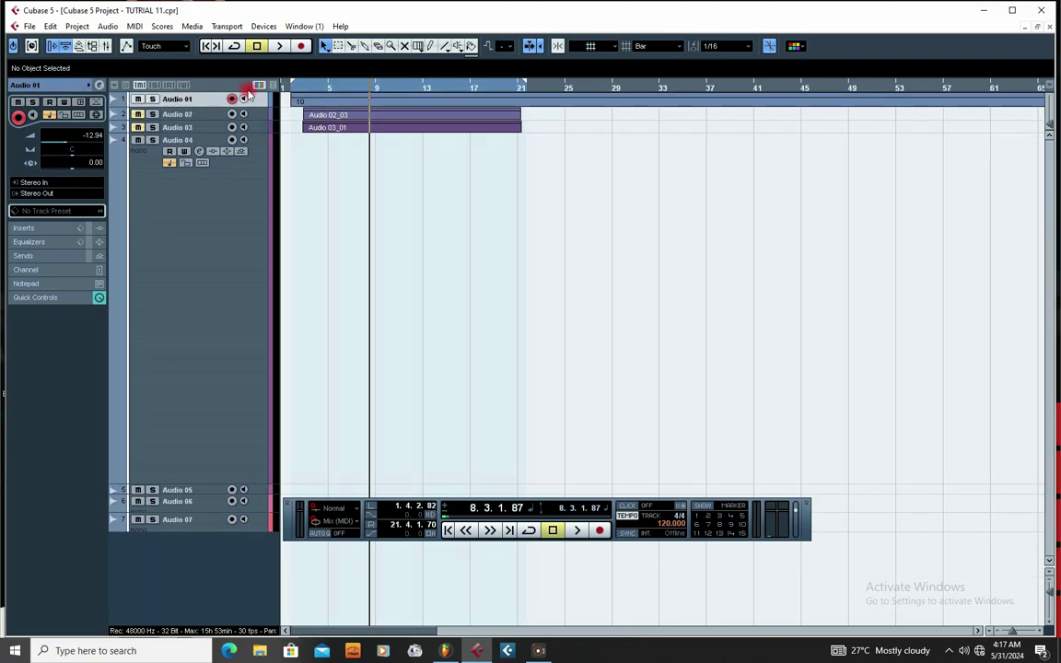
pyautogui.click(264, 26)
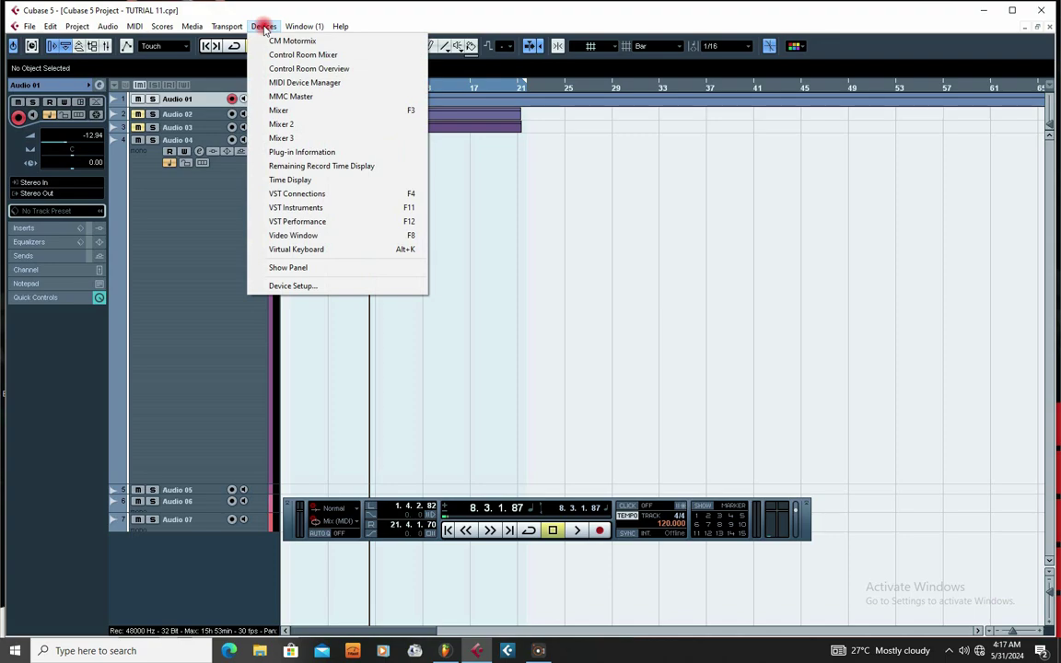
pyautogui.click(277, 194)
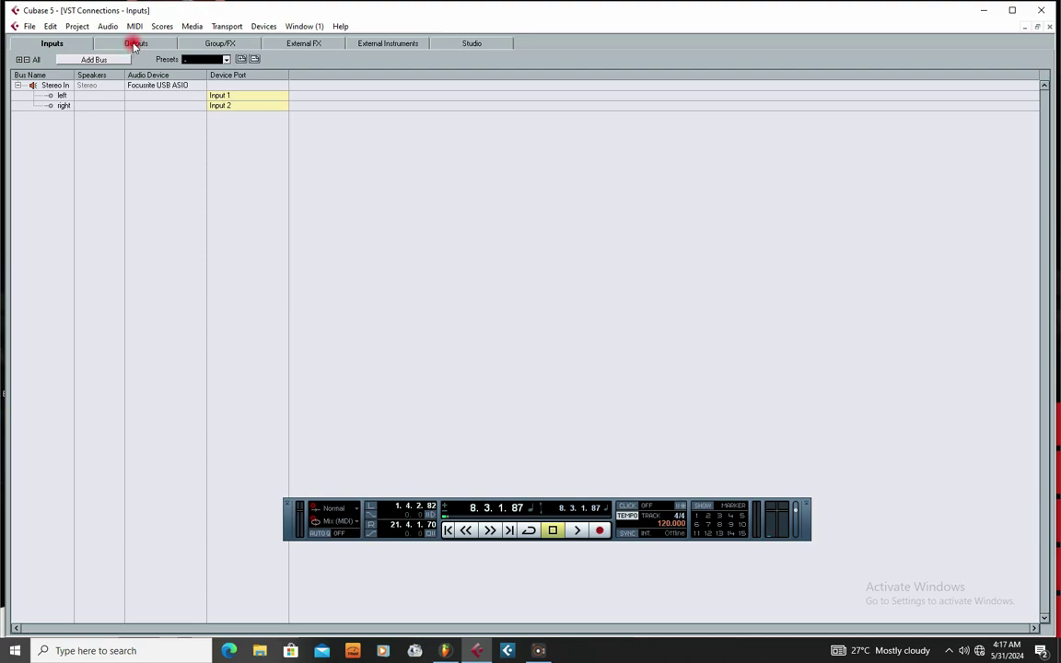
pyautogui.click(135, 45)
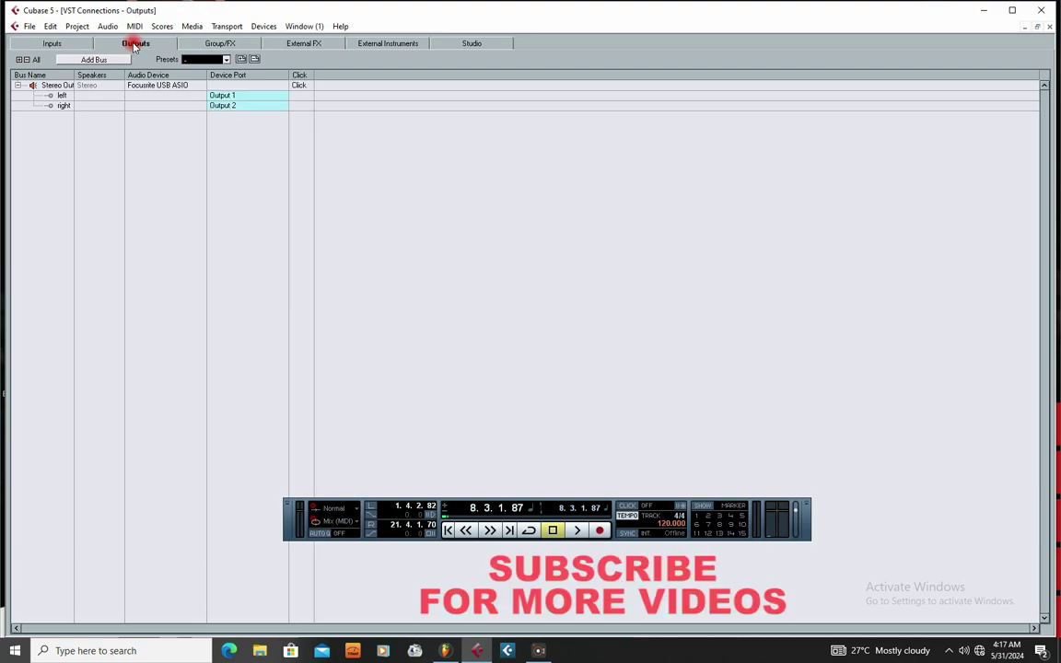
# Step: Set the left and right device ports of the Stereo Out bus to Not Connected
pyautogui.click(220, 96)
pyautogui.click(227, 109)
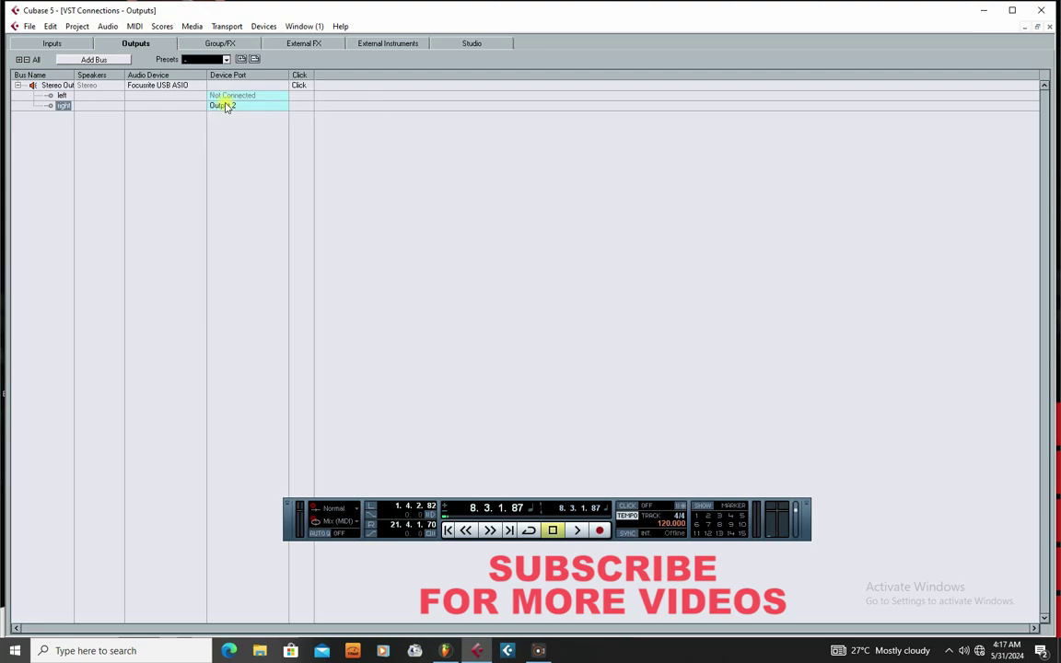
pyautogui.click(225, 105)
pyautogui.click(237, 118)
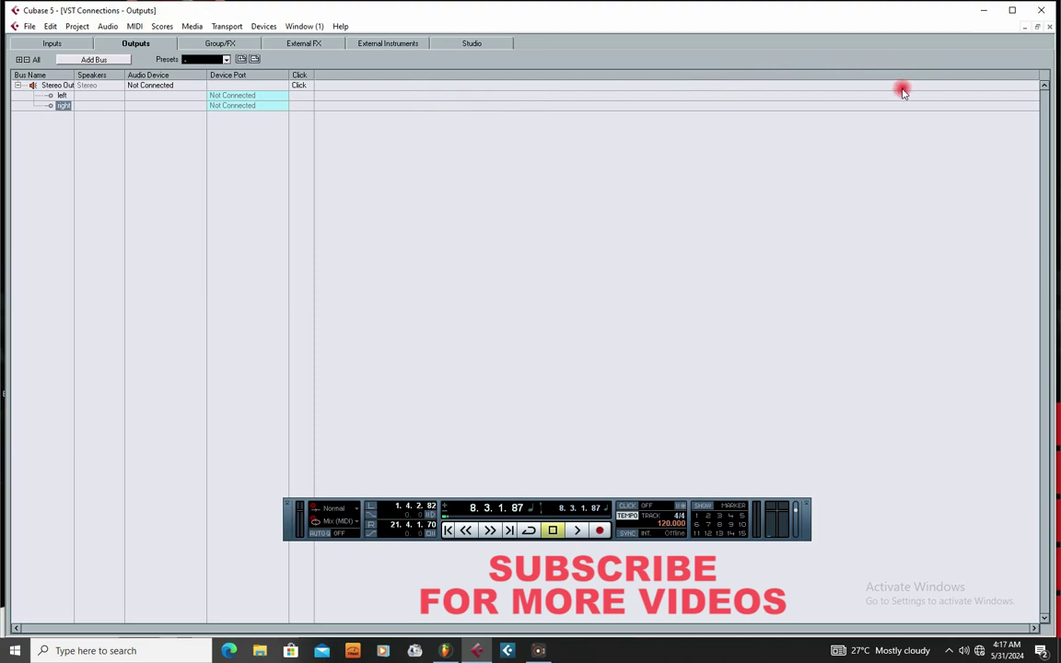
# Step: Assign Output 1 to Stereo Out's left channel and Output 2 to its right channel, and close VST Connections
pyautogui.click(237, 95)
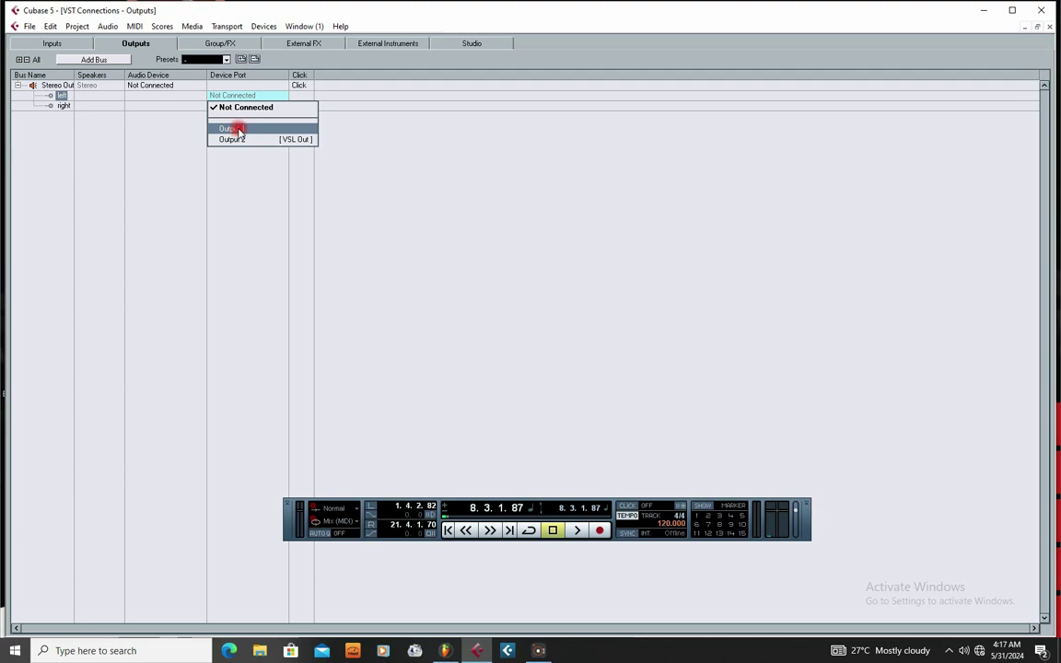
pyautogui.click(236, 129)
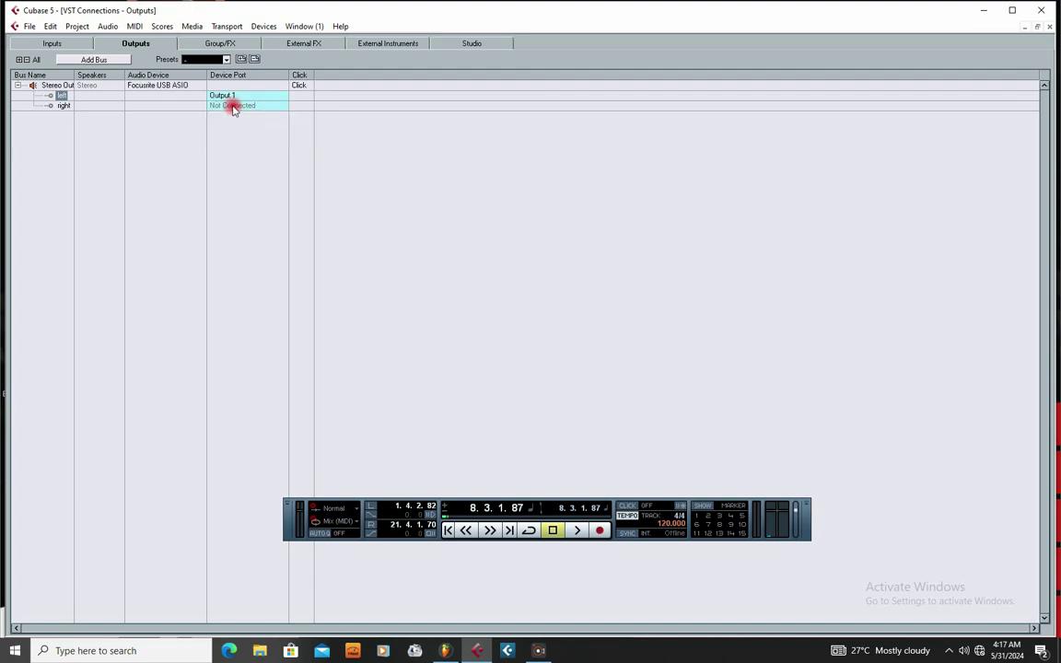
pyautogui.click(233, 106)
pyautogui.click(232, 149)
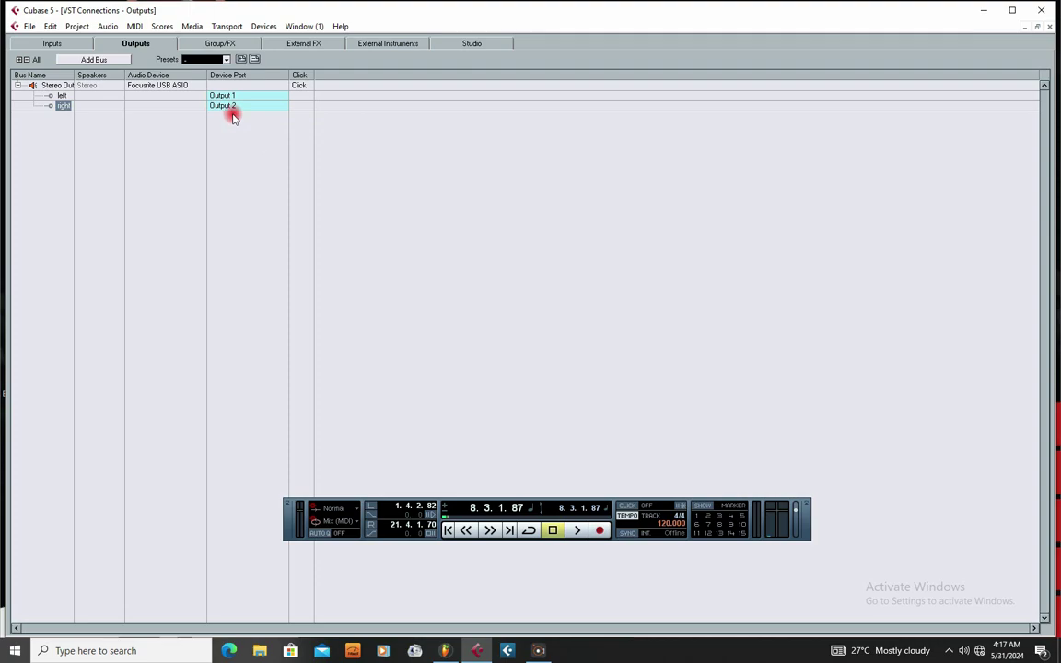
pyautogui.click(1049, 28)
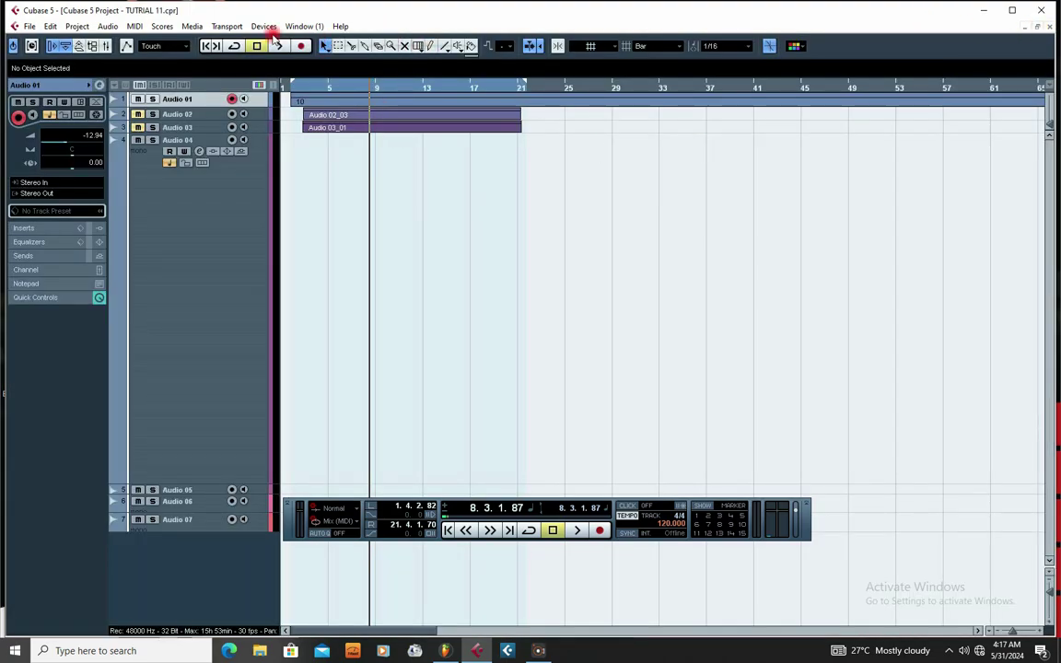
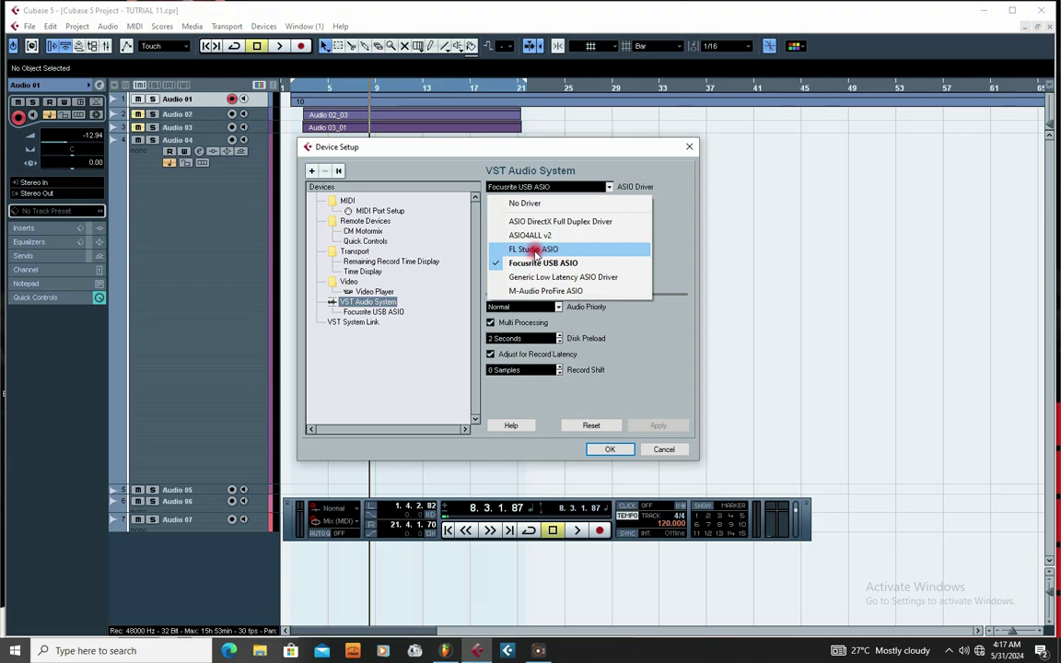
# Step: Switch the VST Audio System's ASIO driver to FL Studio ASIO and accept the device setup
pyautogui.click(530, 251)
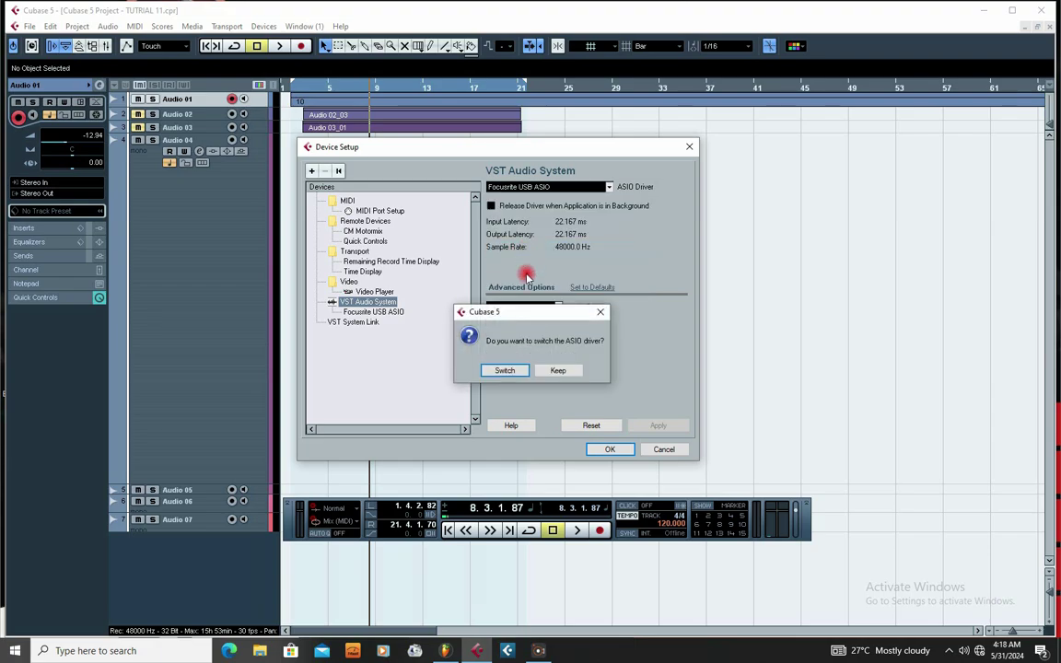
pyautogui.click(497, 370)
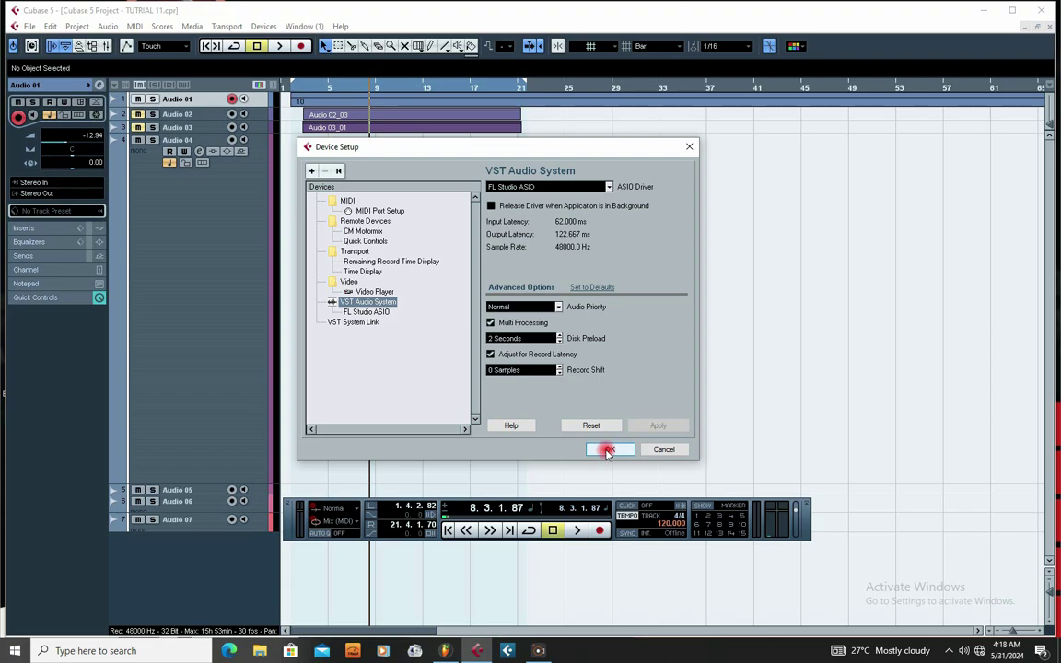
pyautogui.click(609, 449)
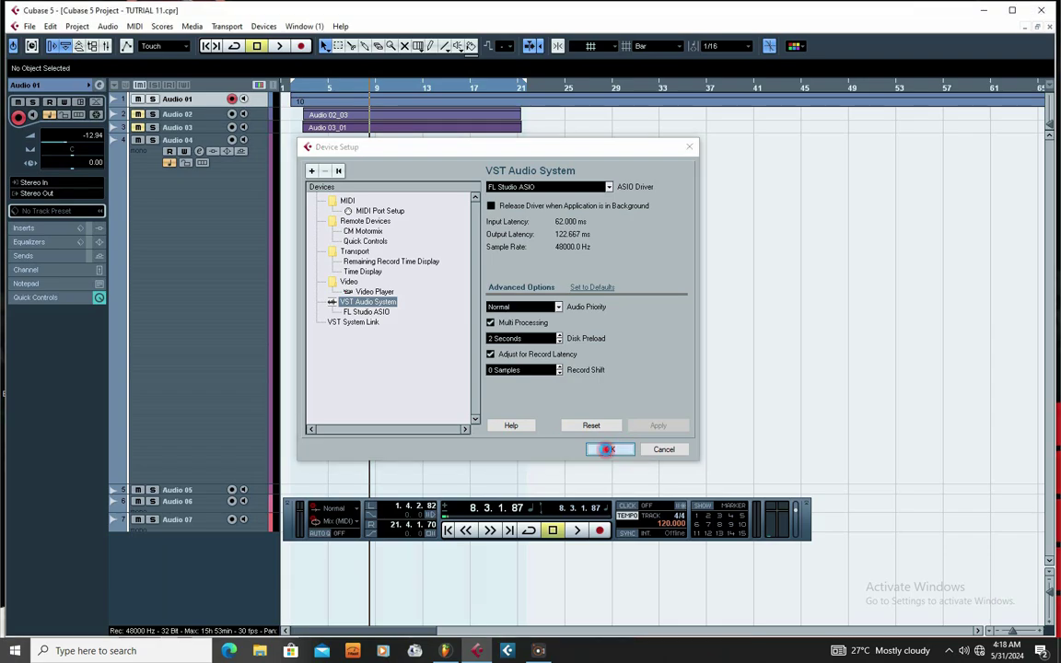
pyautogui.click(609, 449)
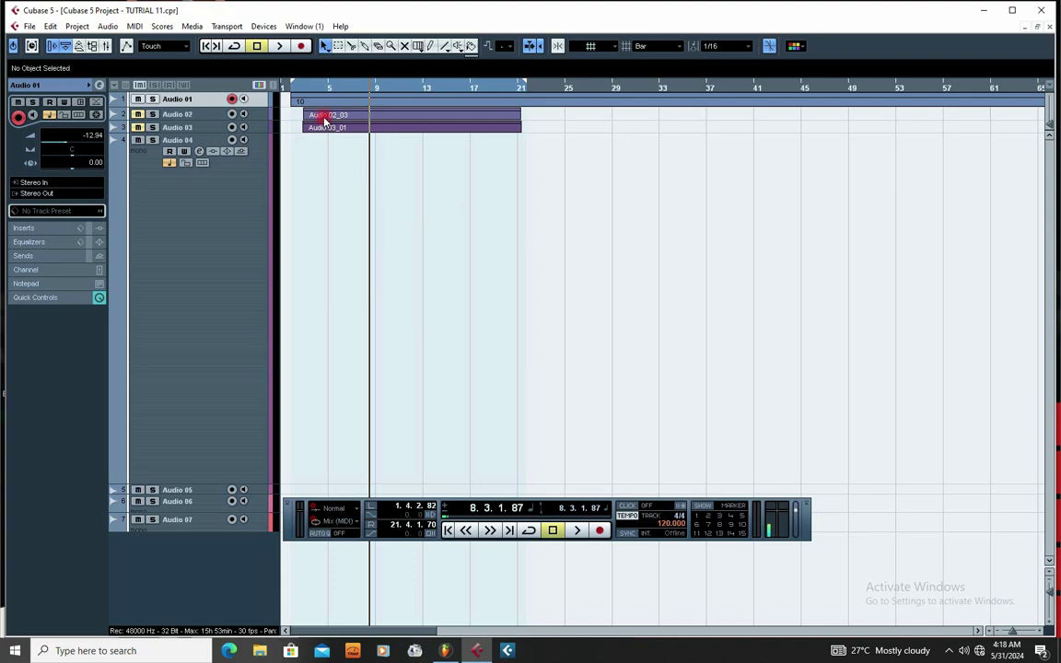
# Step: Disconnect the FL Studio ASIO ports from both Stereo Out channels in VST Connections and return to the project
pyautogui.click(264, 27)
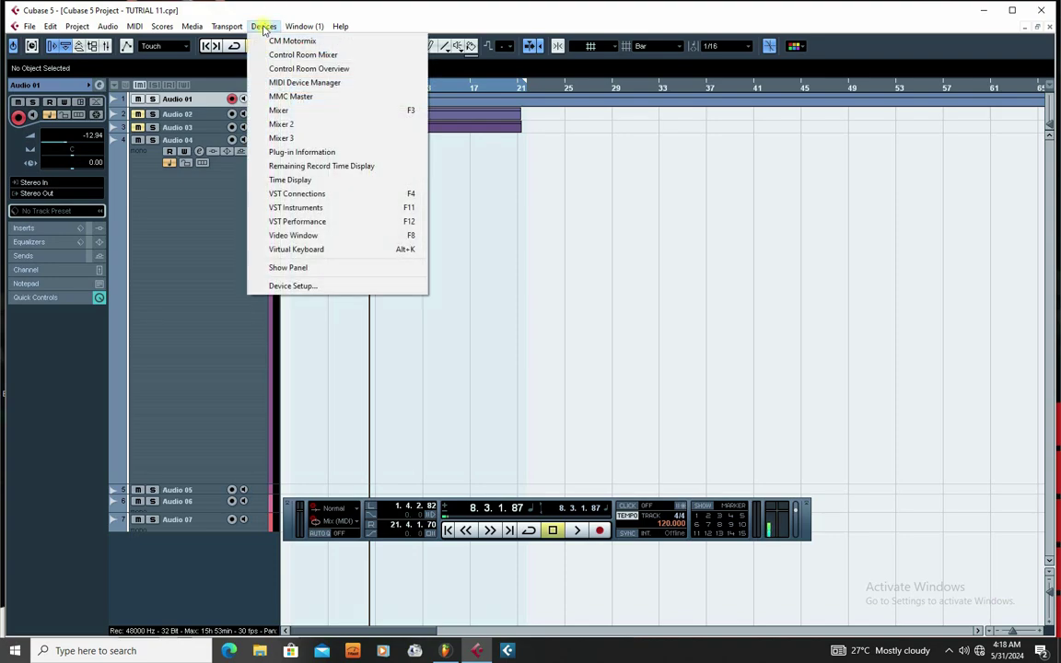
pyautogui.click(287, 199)
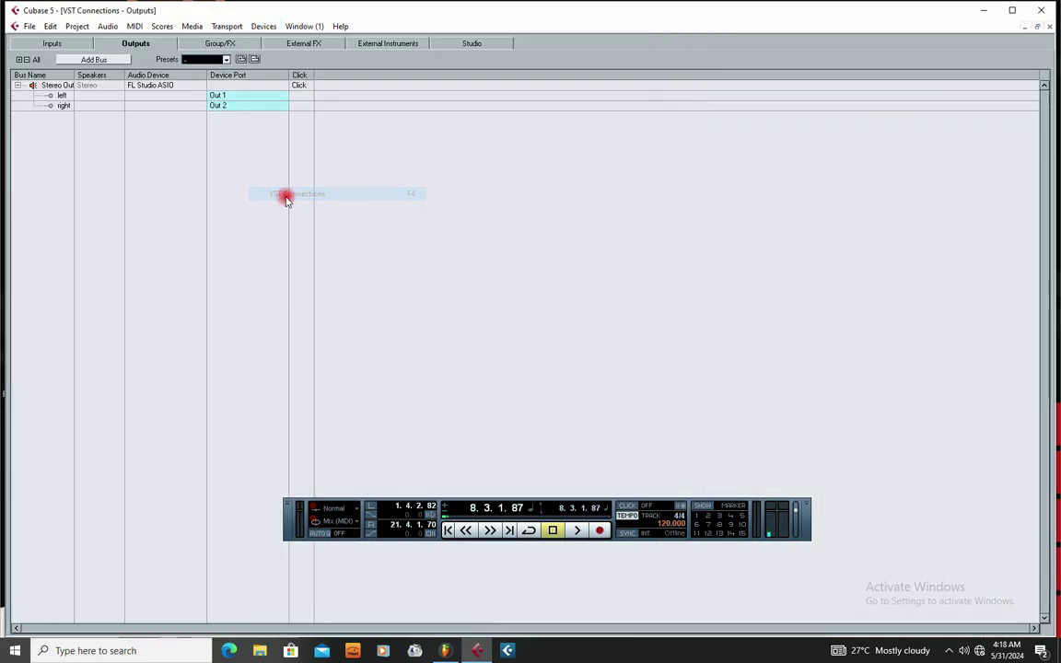
pyautogui.click(221, 96)
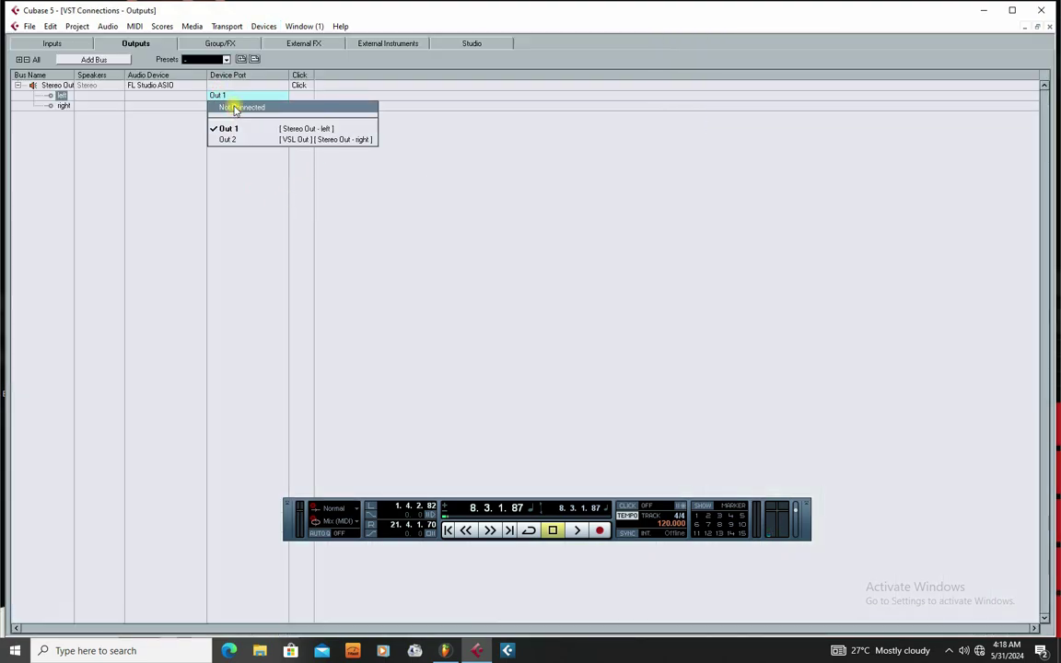
pyautogui.click(235, 107)
pyautogui.click(229, 105)
pyautogui.click(232, 116)
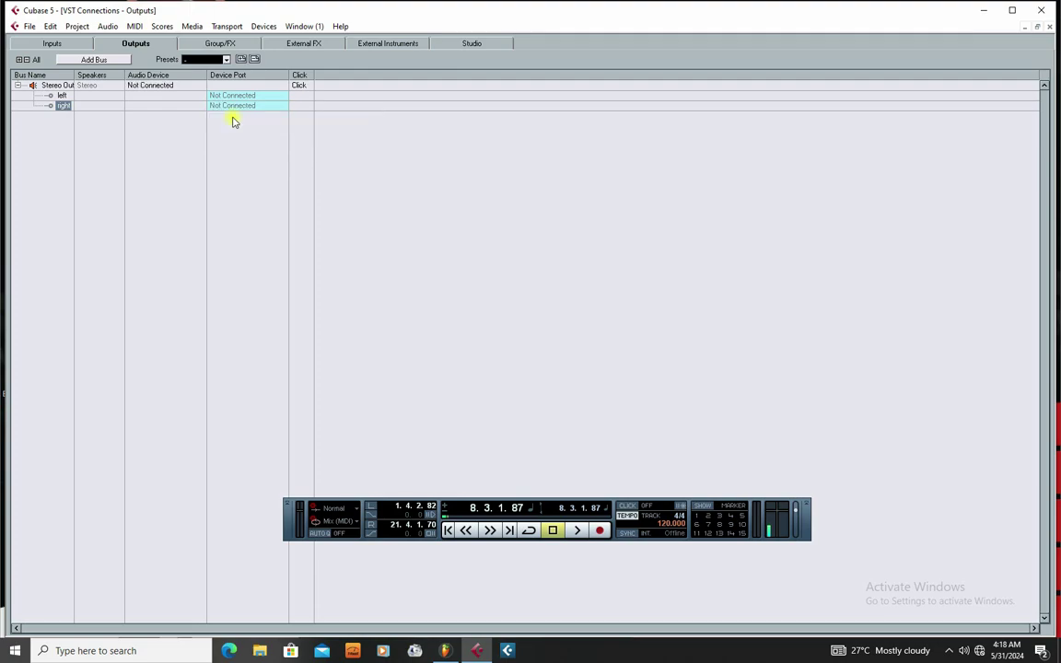
pyautogui.click(1050, 27)
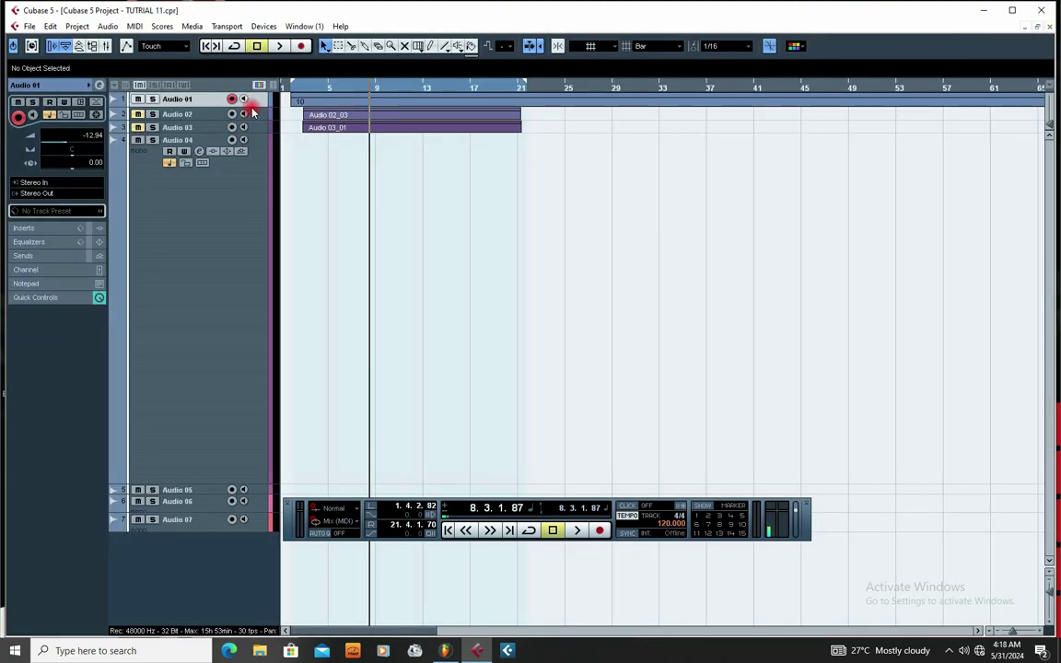
# Step: Enlarge the Audio 01 track's height and play the project briefly to check the sound with the outputs disconnected
pyautogui.moveTo(252, 110); pyautogui.dragTo(255, 121)
pyautogui.press('space')
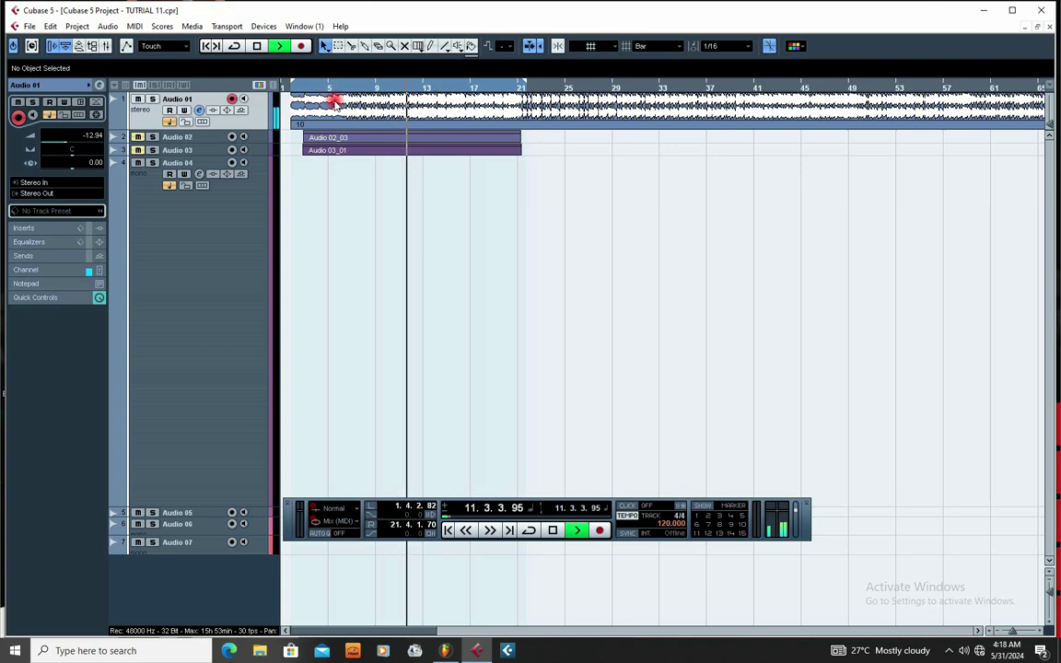
pyautogui.press('space')
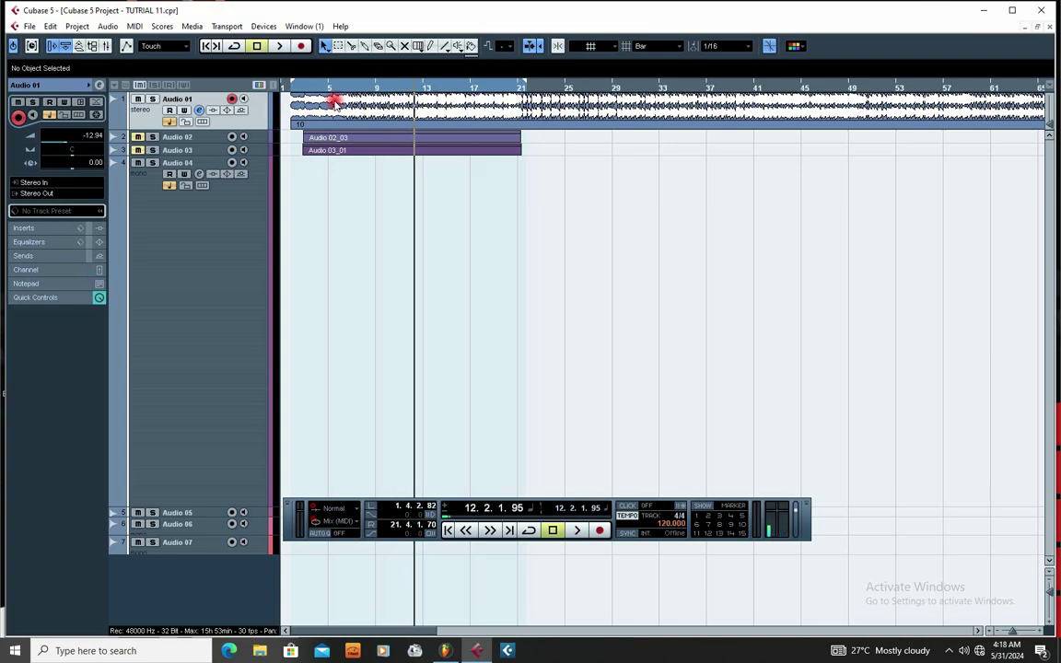
# Step: Assign Out 1 to Stereo Out's left channel and Out 2 to its right channel in VST Connections
pyautogui.click(262, 26)
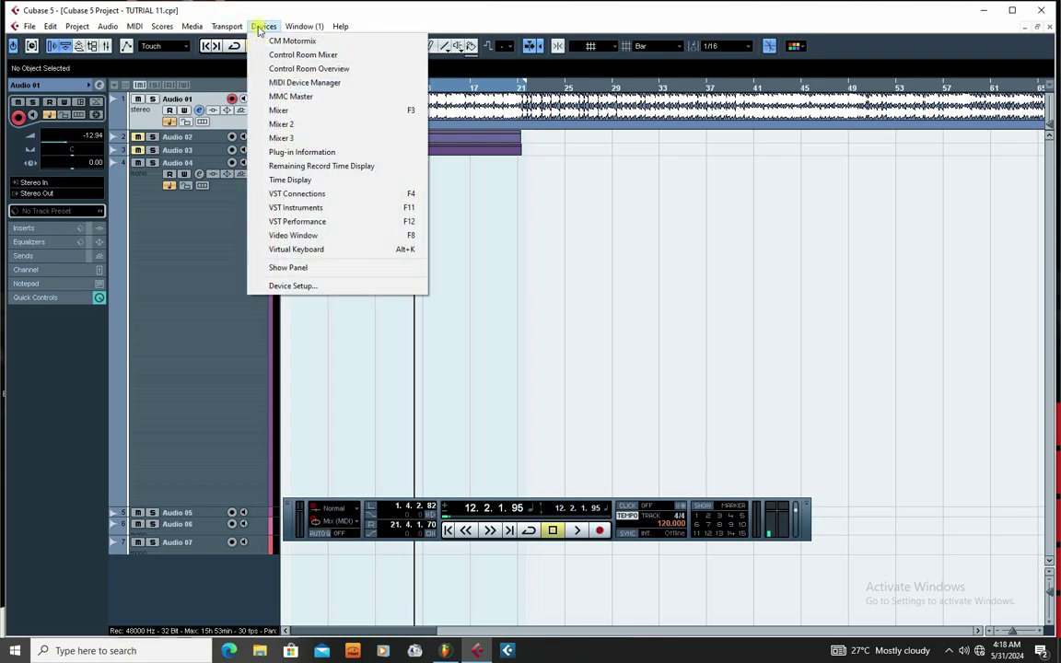
pyautogui.click(297, 195)
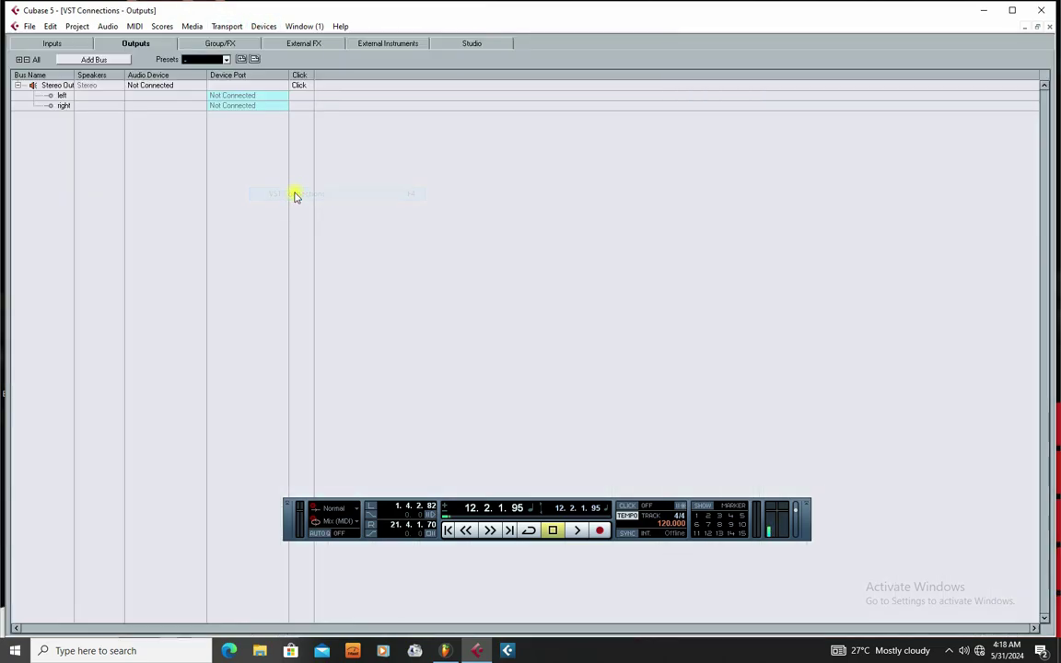
pyautogui.click(221, 96)
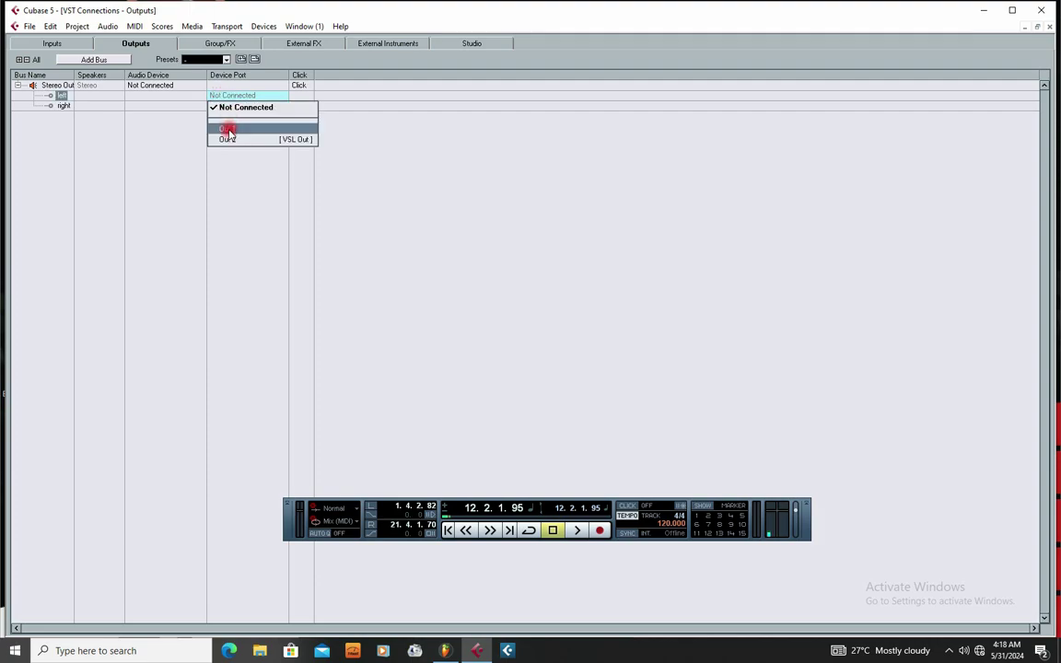
pyautogui.click(230, 129)
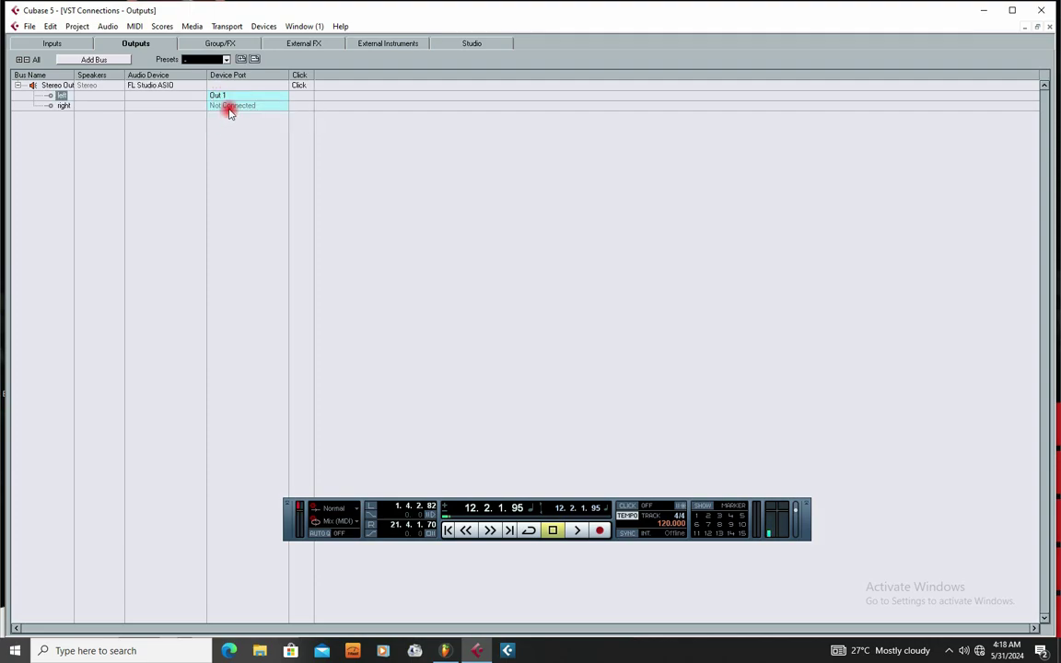
pyautogui.click(229, 106)
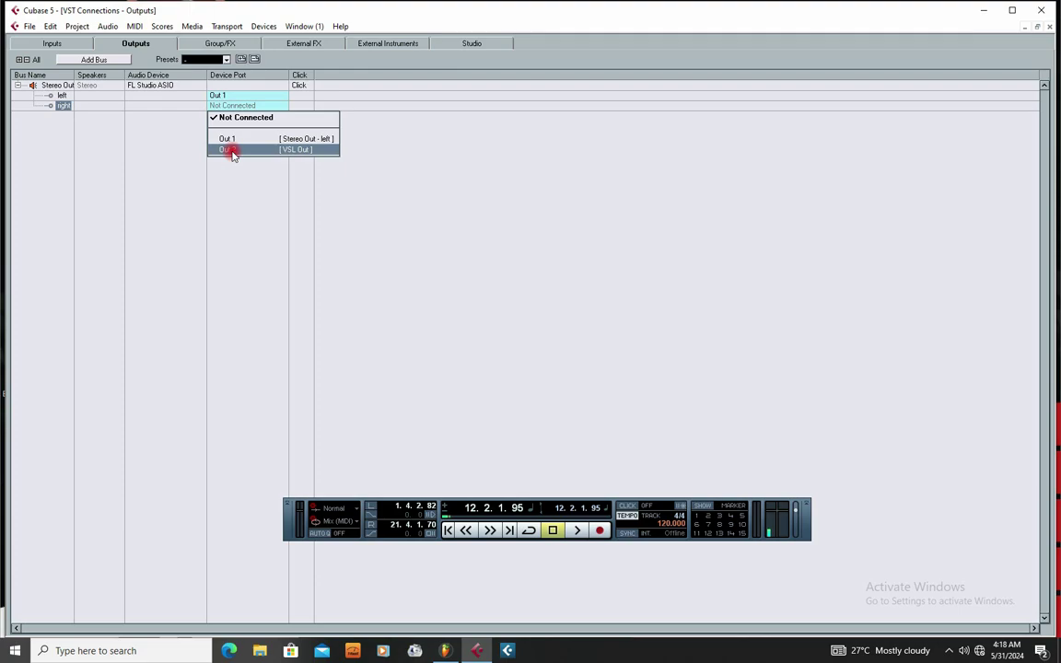
pyautogui.click(230, 149)
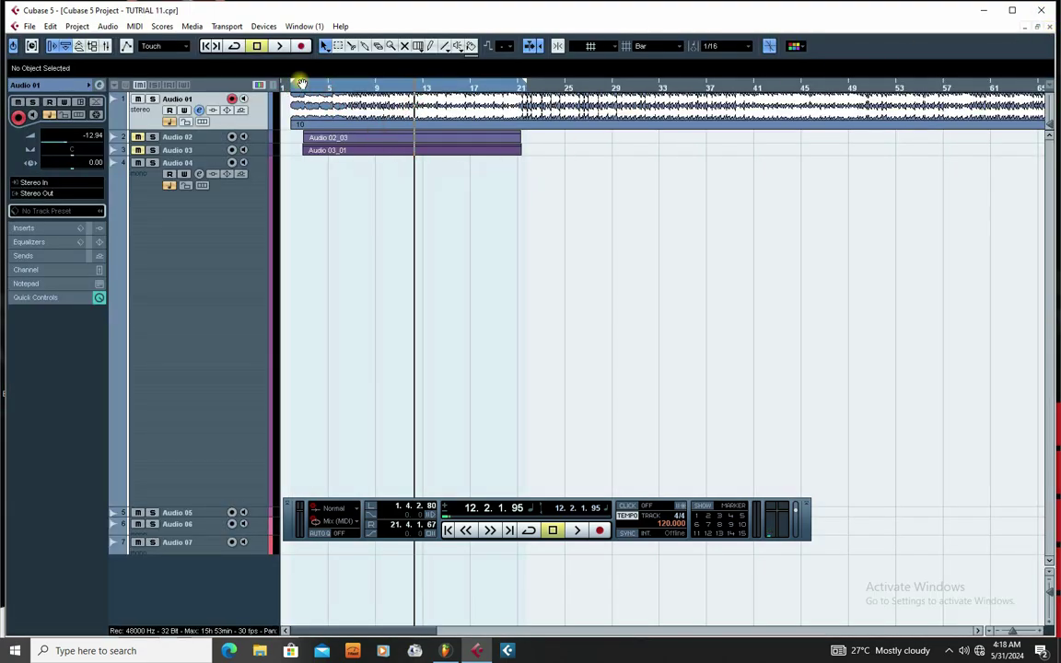
# Step: Play the project from about bar 2 to bar 9 to check the sound, and reduce the Audio 01 track's height
pyautogui.click(300, 90)
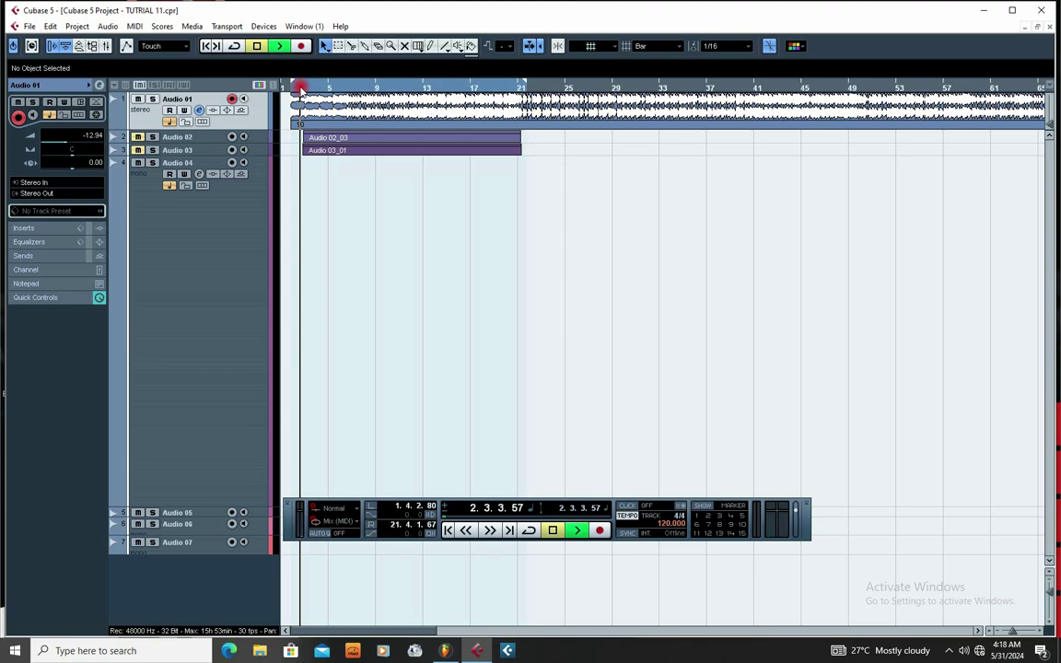
pyautogui.press('space')
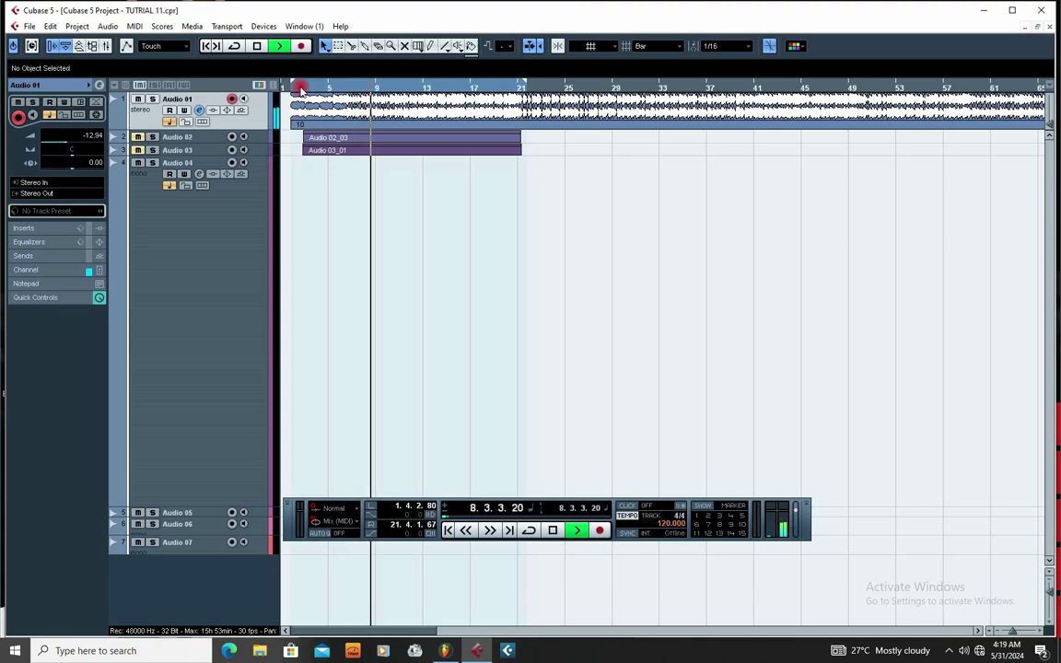
pyautogui.press('space')
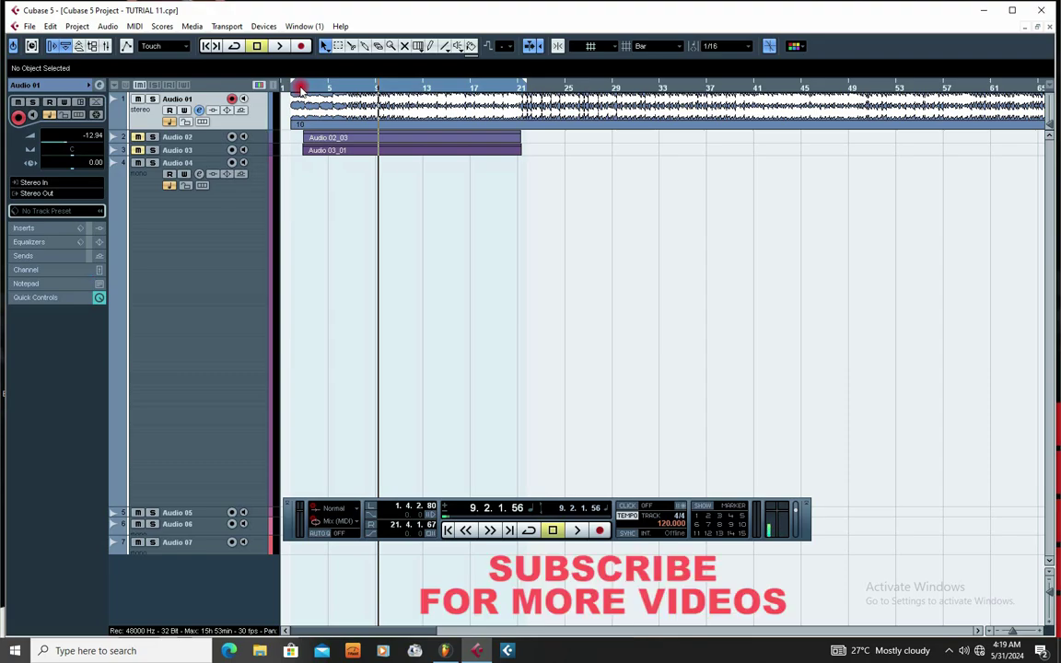
pyautogui.moveTo(231, 129); pyautogui.dragTo(232, 106)
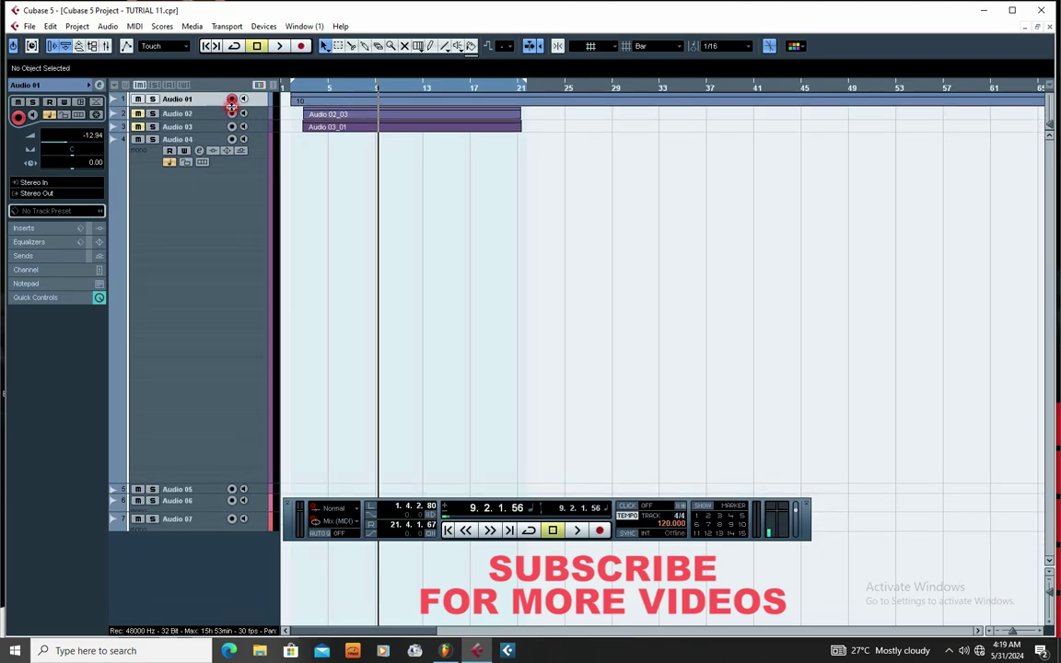
# Step: Examine the ASIO driver choices for the VST Audio System in Device Setup and close the dialog without changing the driver
pyautogui.click(263, 26)
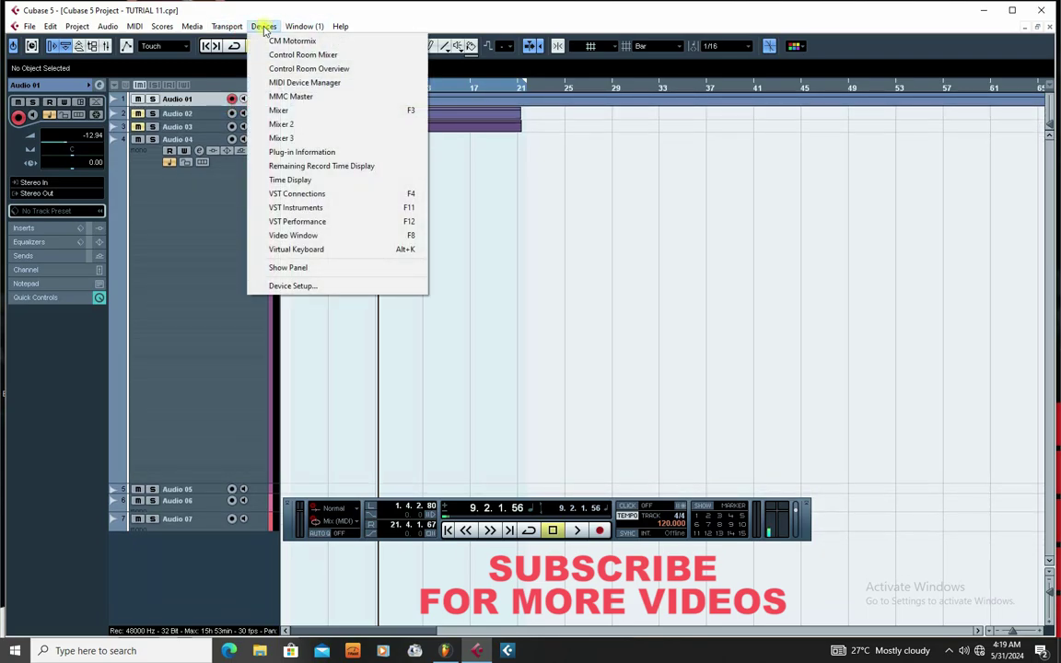
pyautogui.click(313, 286)
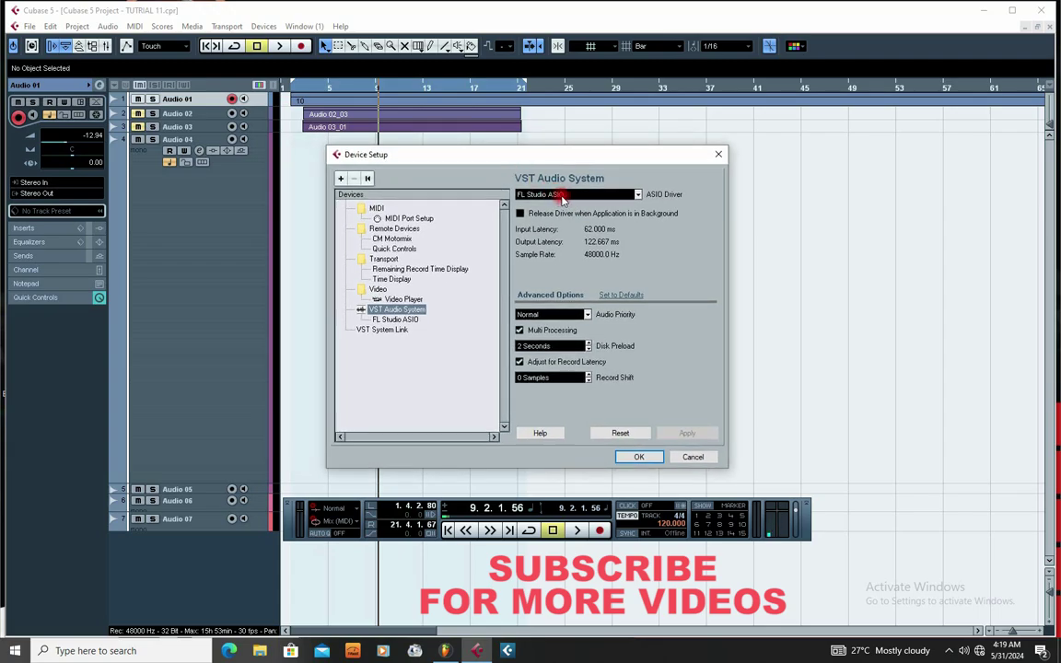
pyautogui.click(562, 195)
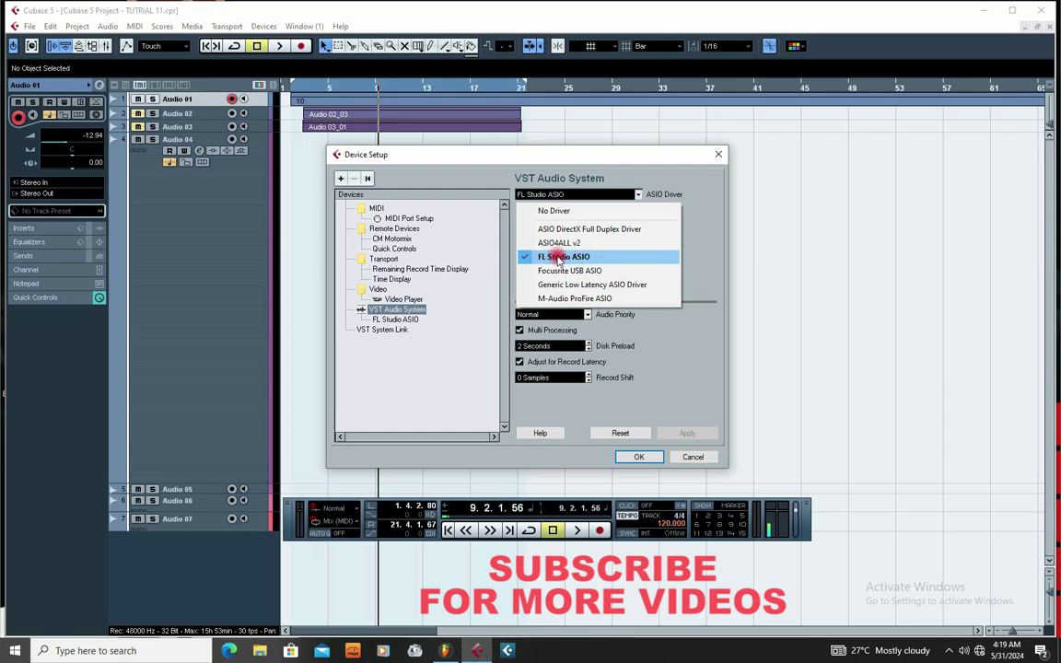
pyautogui.click(557, 157)
pyautogui.moveTo(545, 155); pyautogui.dragTo(487, 141)
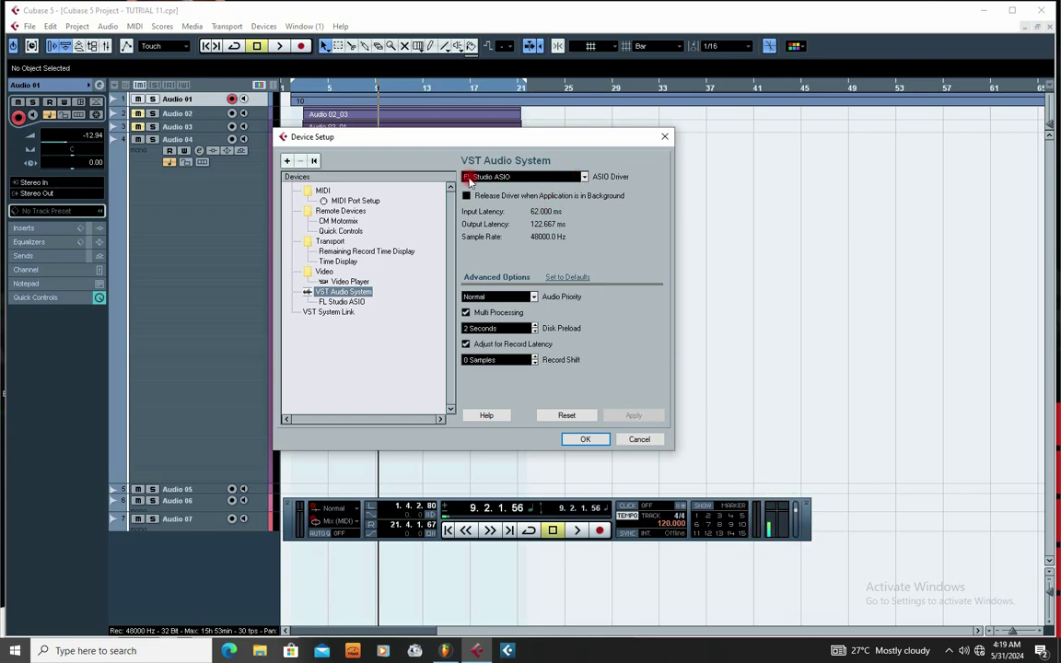
pyautogui.moveTo(432, 130); pyautogui.dragTo(436, 131)
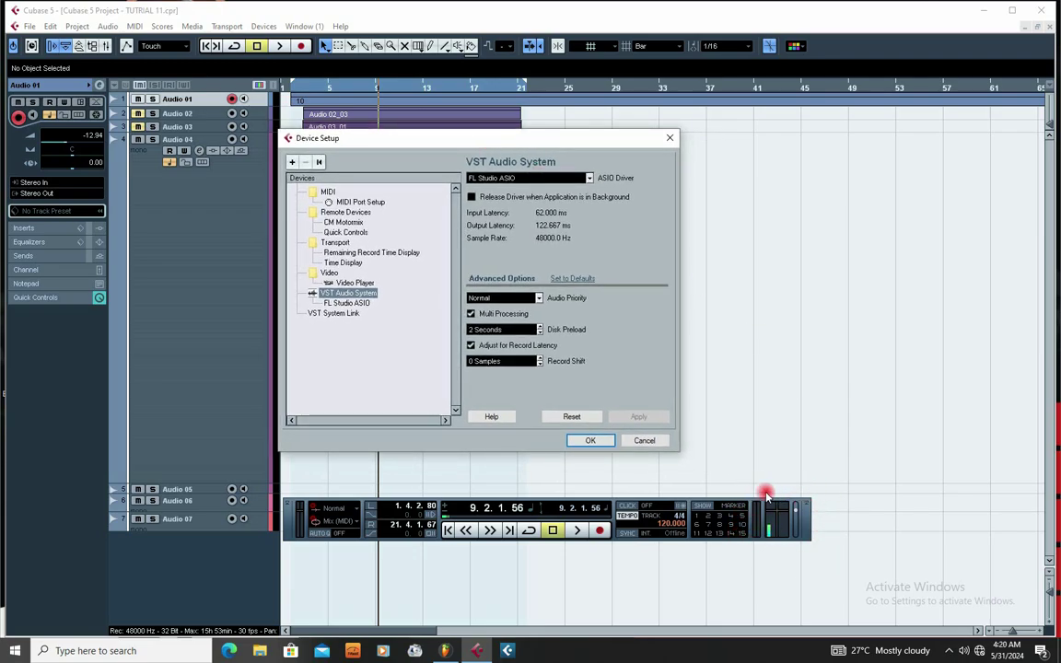
pyautogui.click(568, 178)
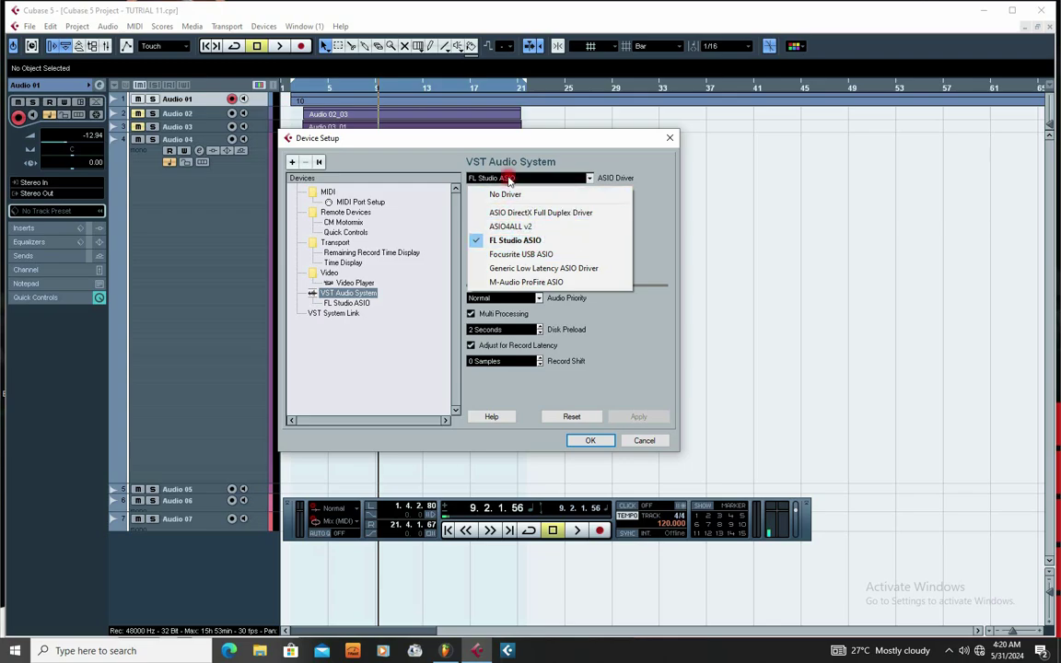
pyautogui.click(473, 142)
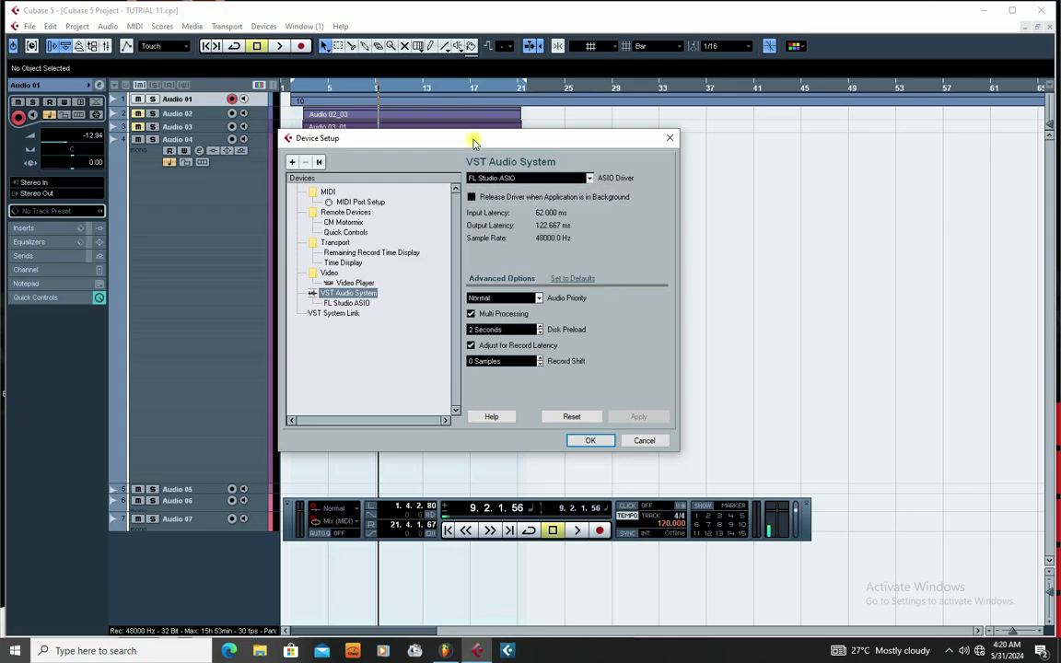
pyautogui.click(669, 137)
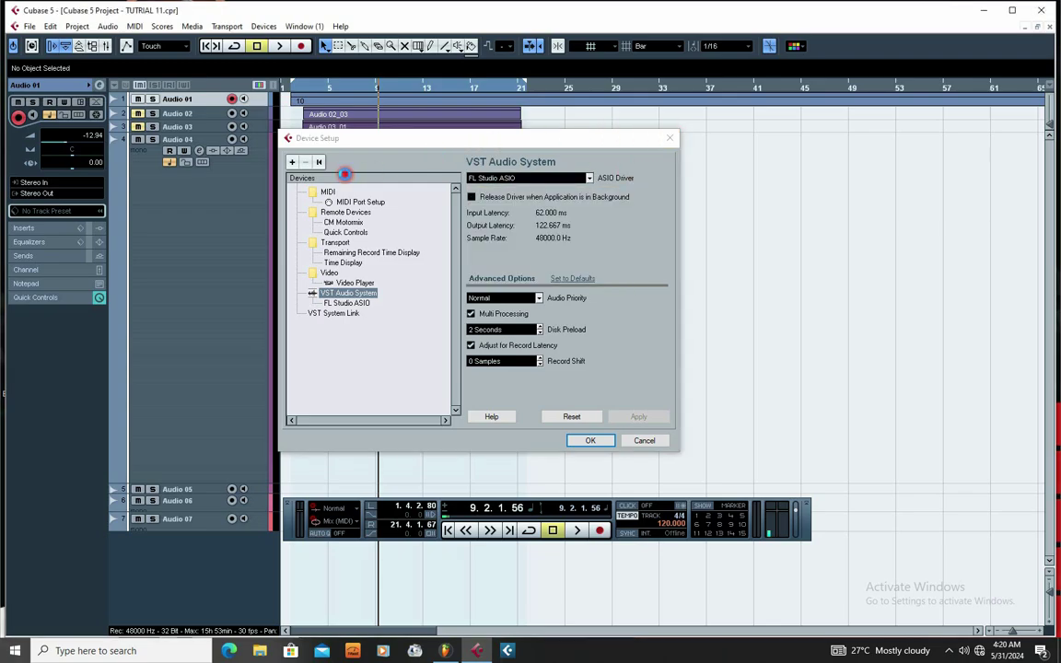
# Step: Select the Audio 04 track, reduce its height, and record a test take on it from bar 2 to about bar 10
pyautogui.click(237, 190)
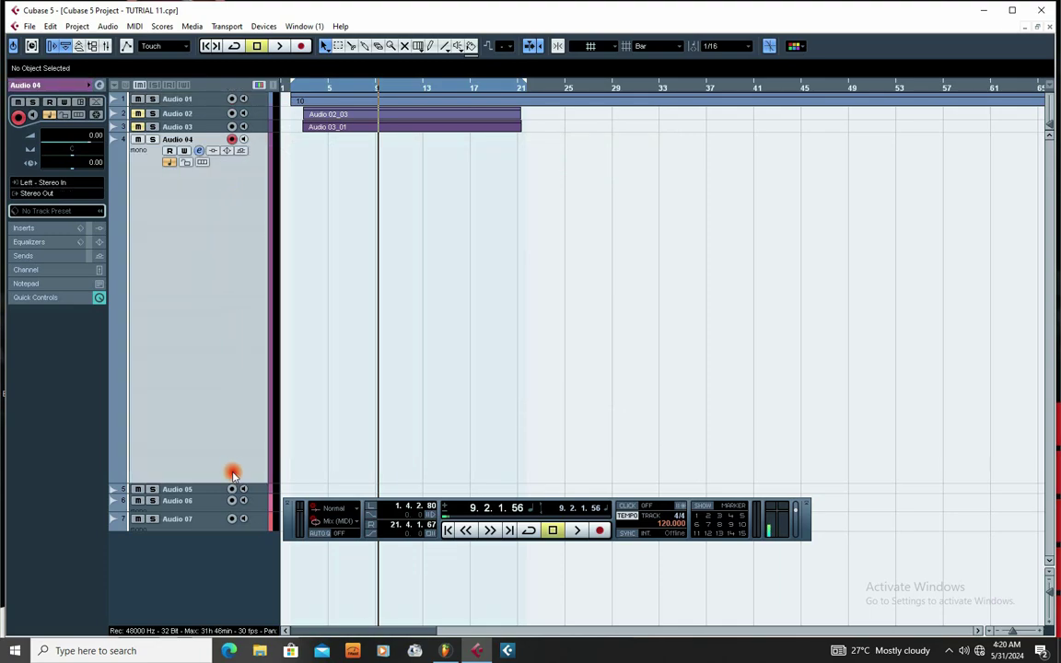
pyautogui.moveTo(226, 483); pyautogui.dragTo(225, 407)
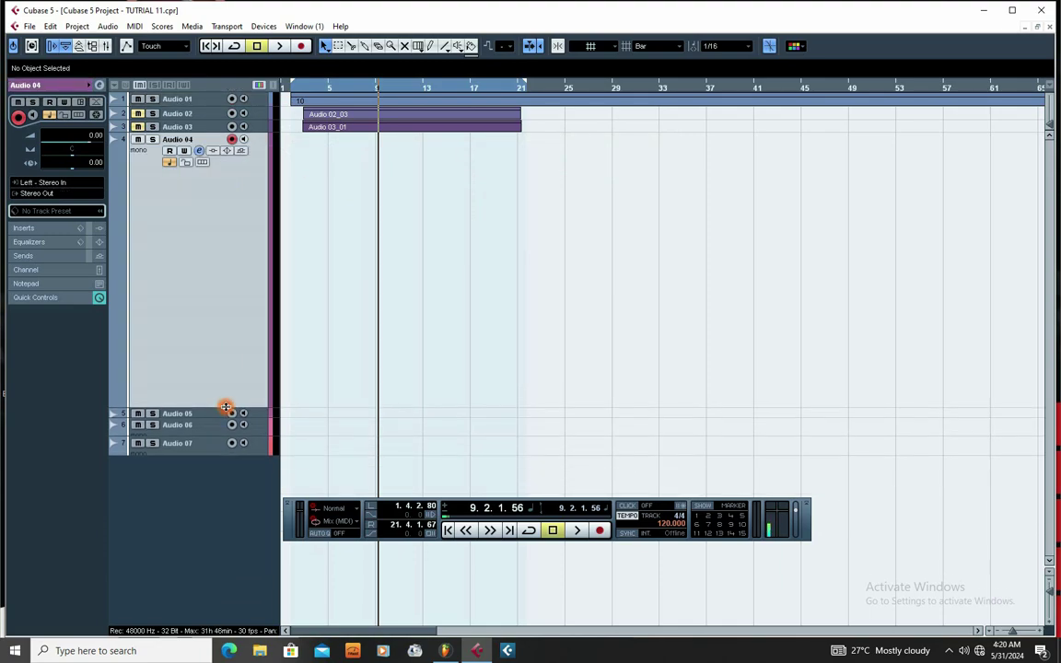
pyautogui.click(291, 90)
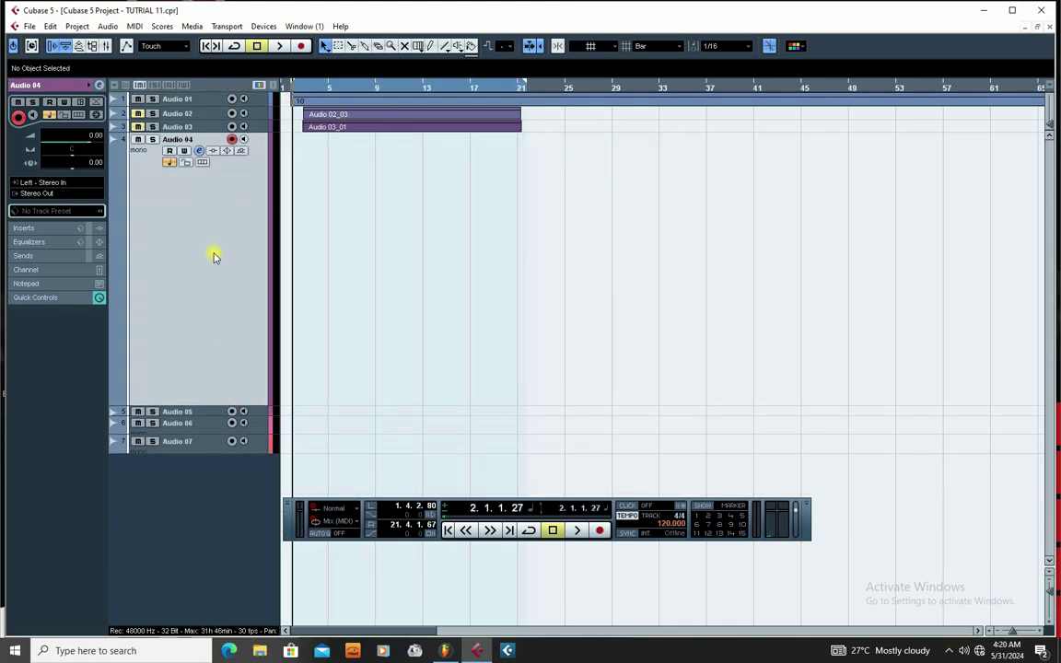
pyautogui.click(299, 48)
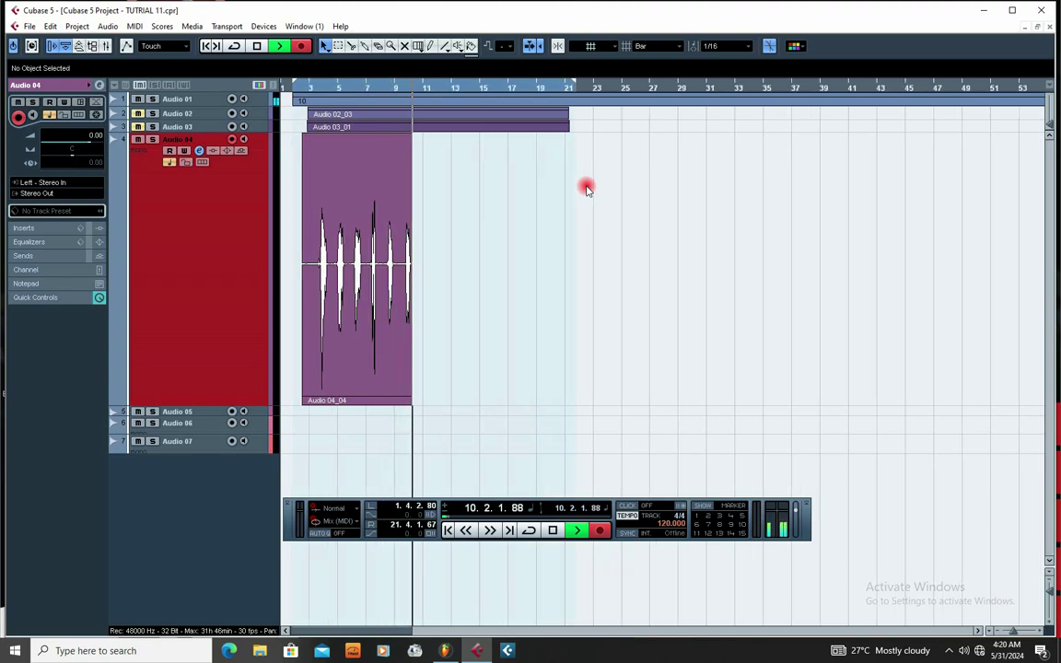
pyautogui.press('space')
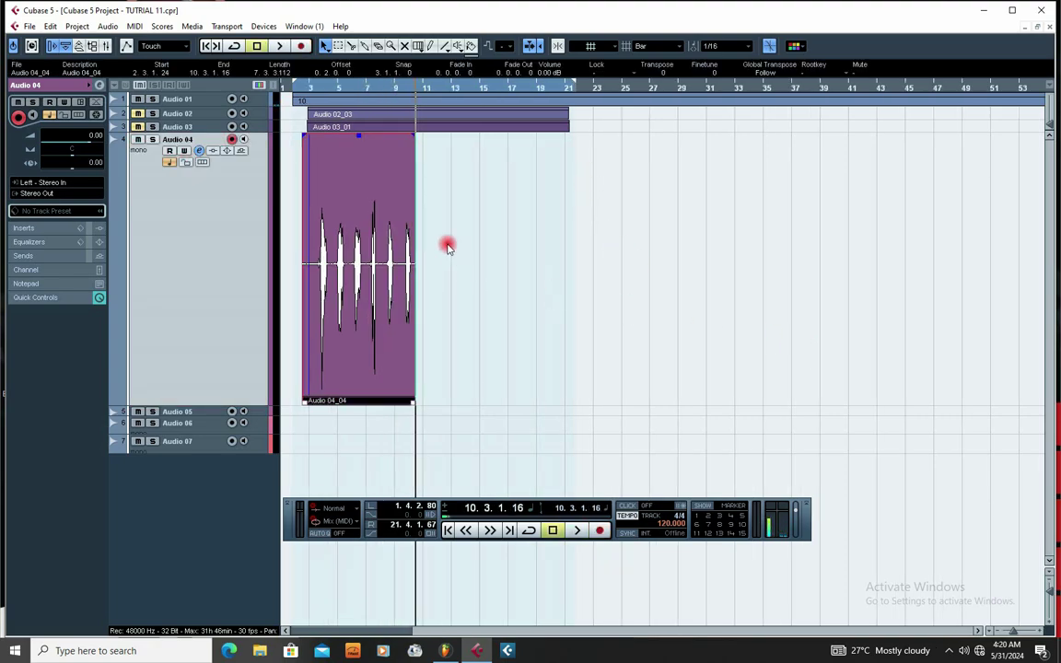
pyautogui.click(356, 309)
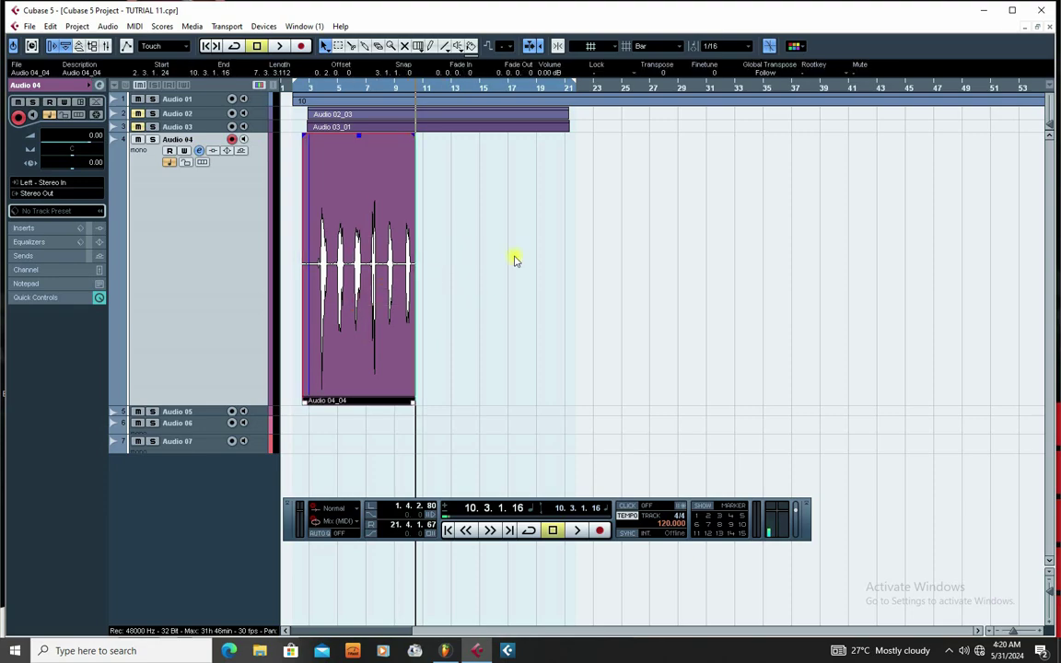
# Step: Switch the VST Audio System's ASIO driver to Focusrite USB ASIO and accept the device setup
pyautogui.click(263, 27)
pyautogui.click(318, 286)
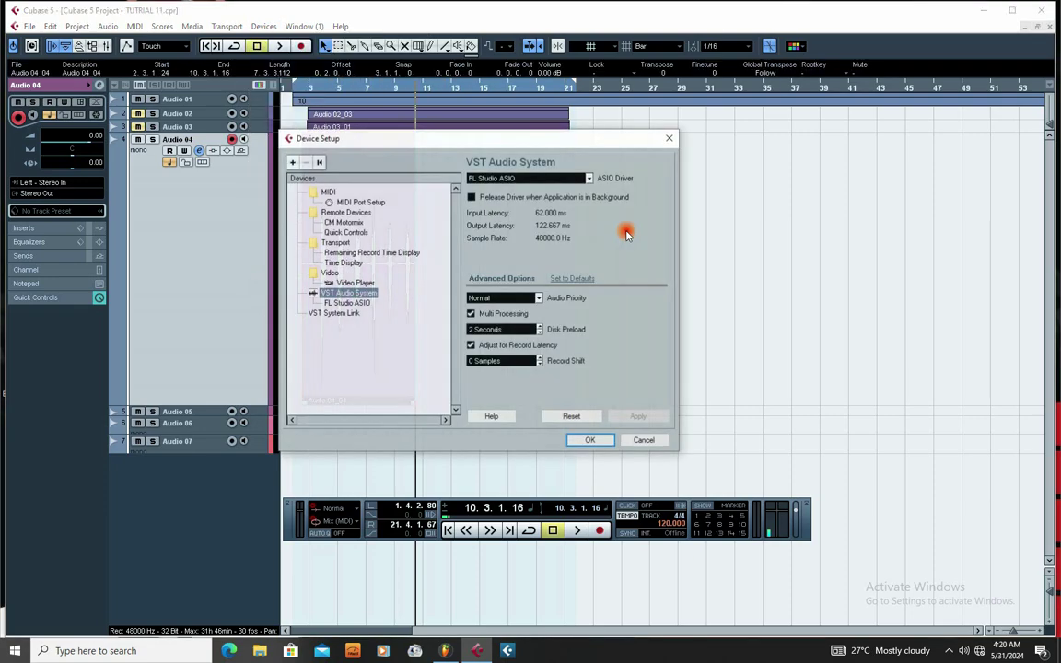
pyautogui.click(532, 179)
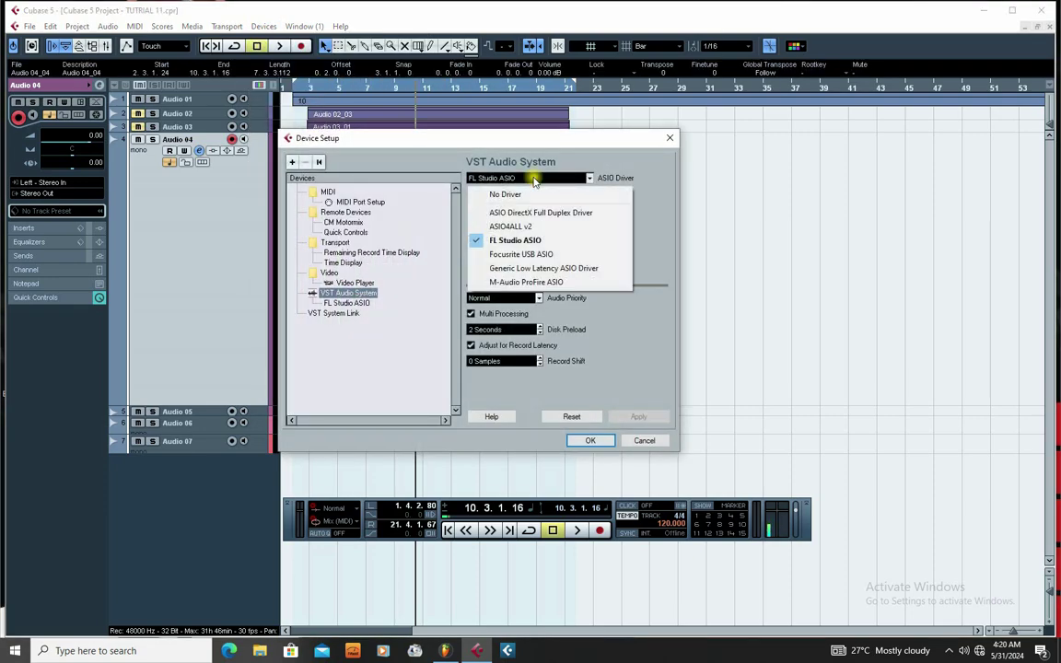
pyautogui.click(511, 258)
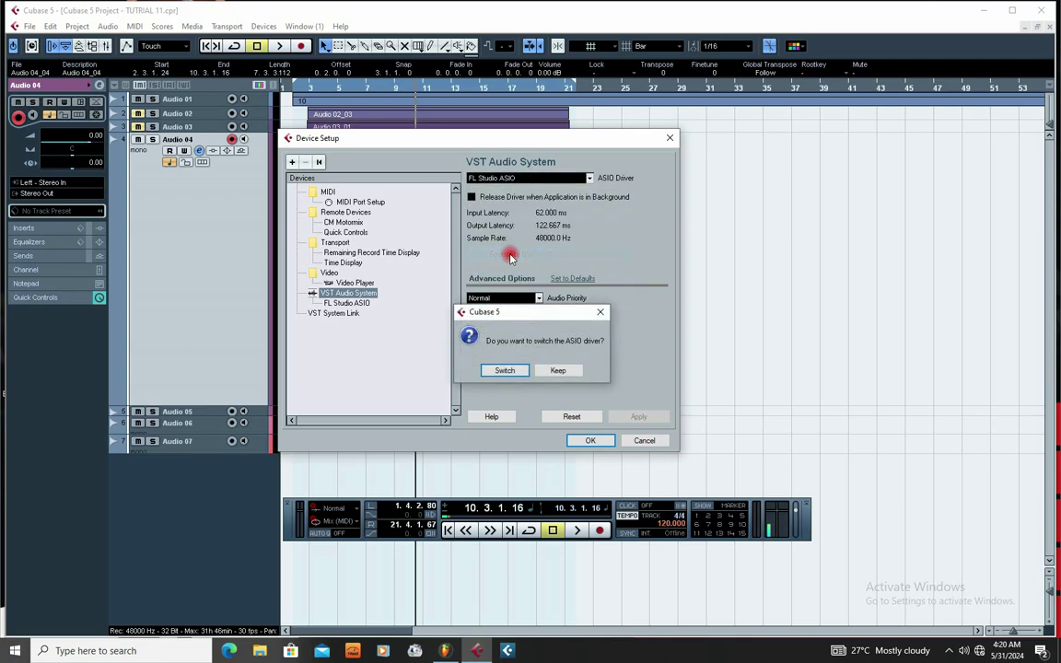
pyautogui.click(503, 371)
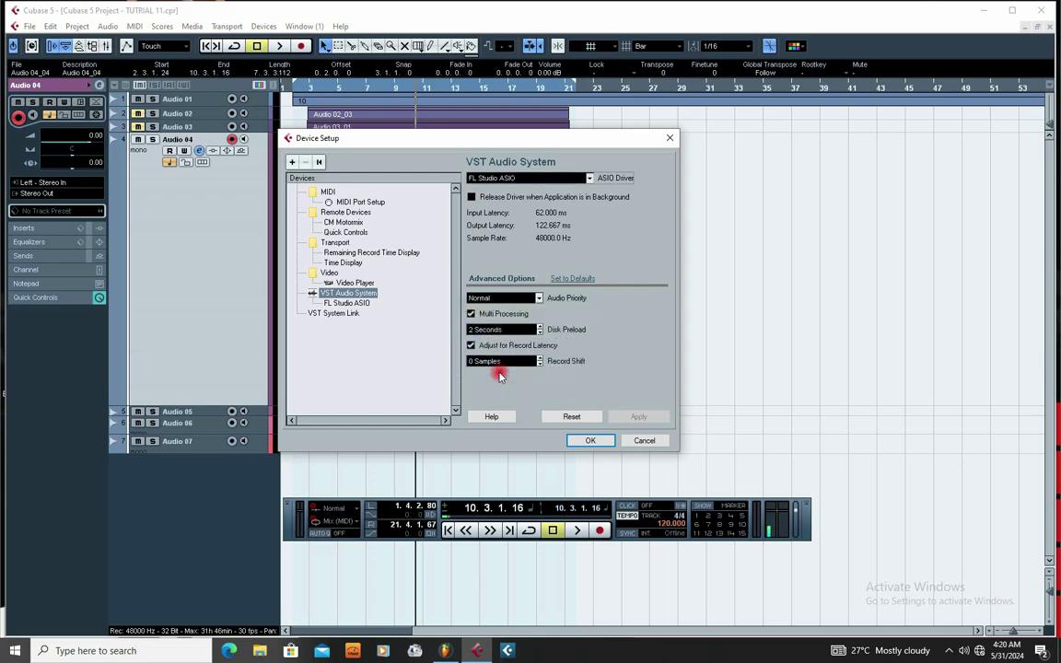
pyautogui.click(588, 439)
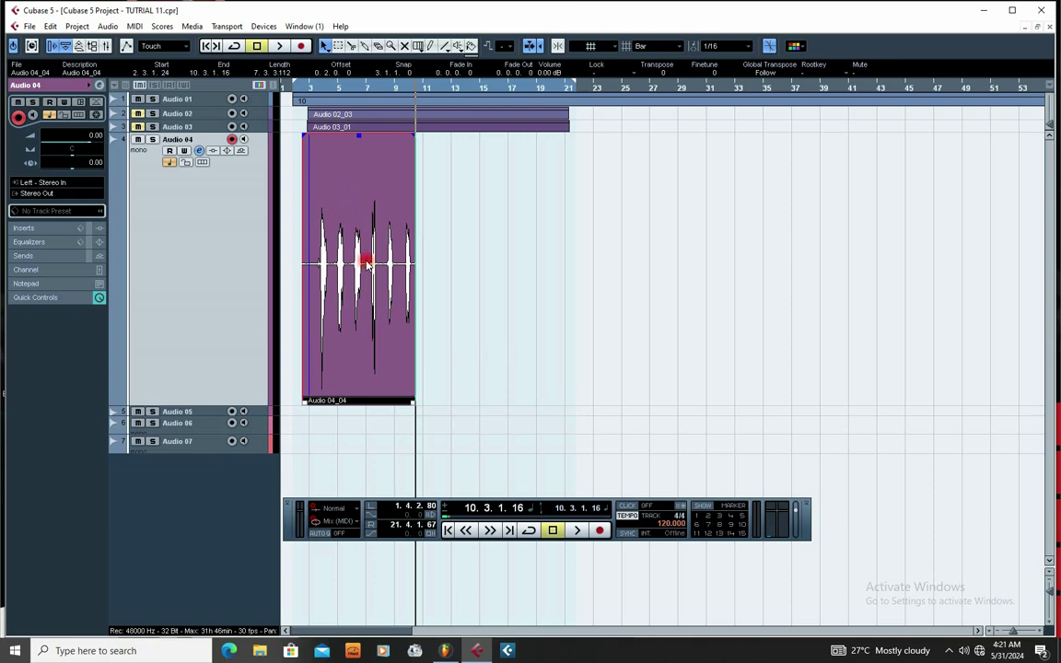
# Step: Delete the take on Audio 04 and record another test take from bar 2 to about bar 9
pyautogui.press('Delete')
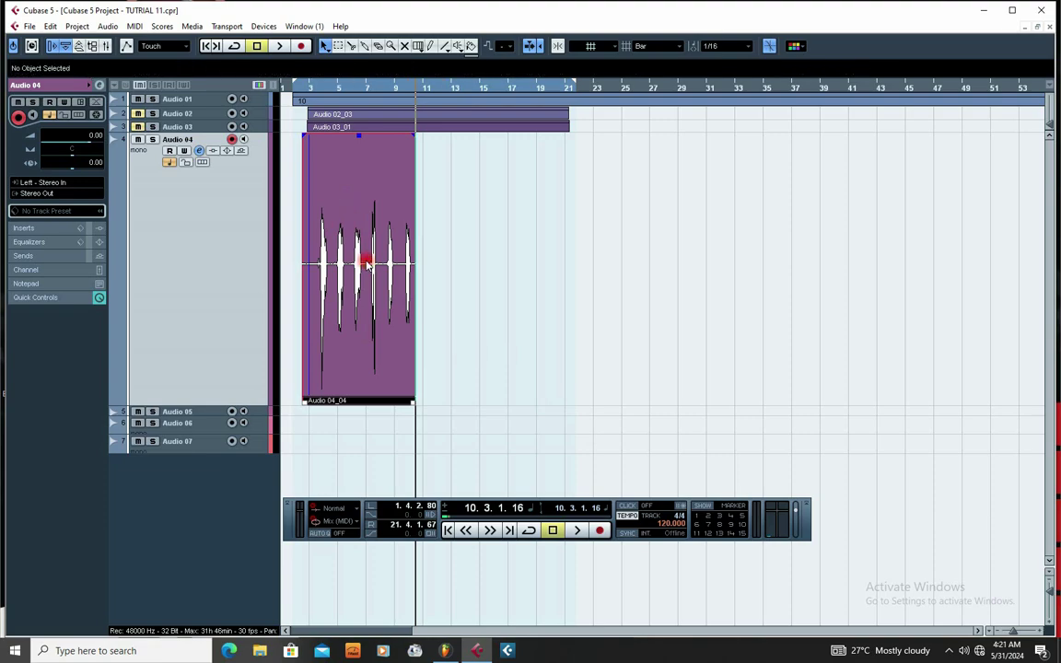
pyautogui.click(297, 89)
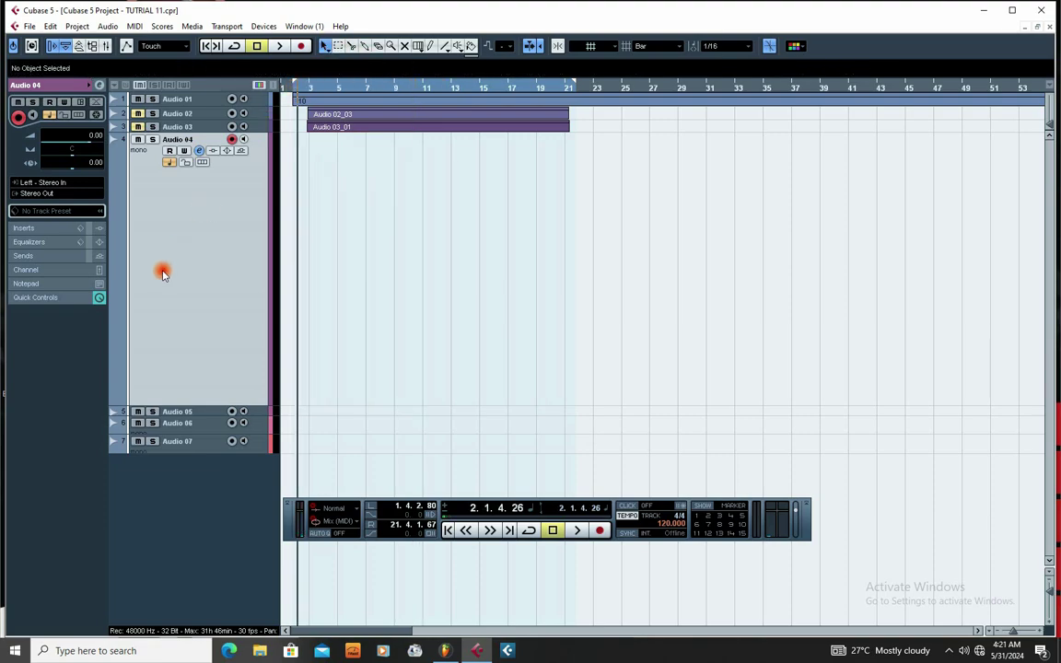
pyautogui.click(304, 48)
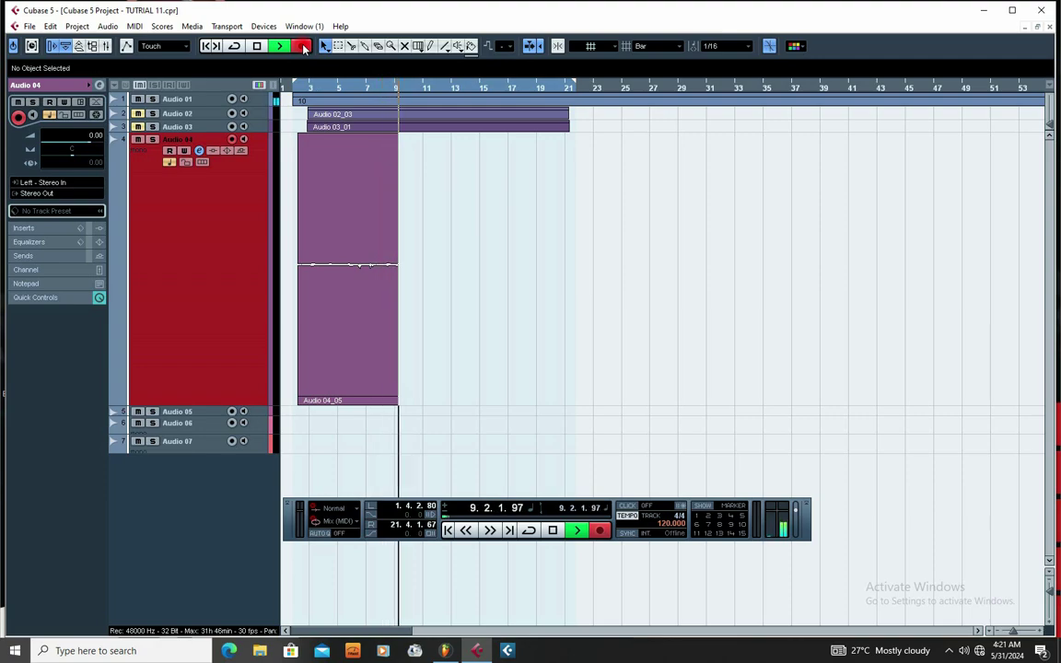
pyautogui.click(304, 48)
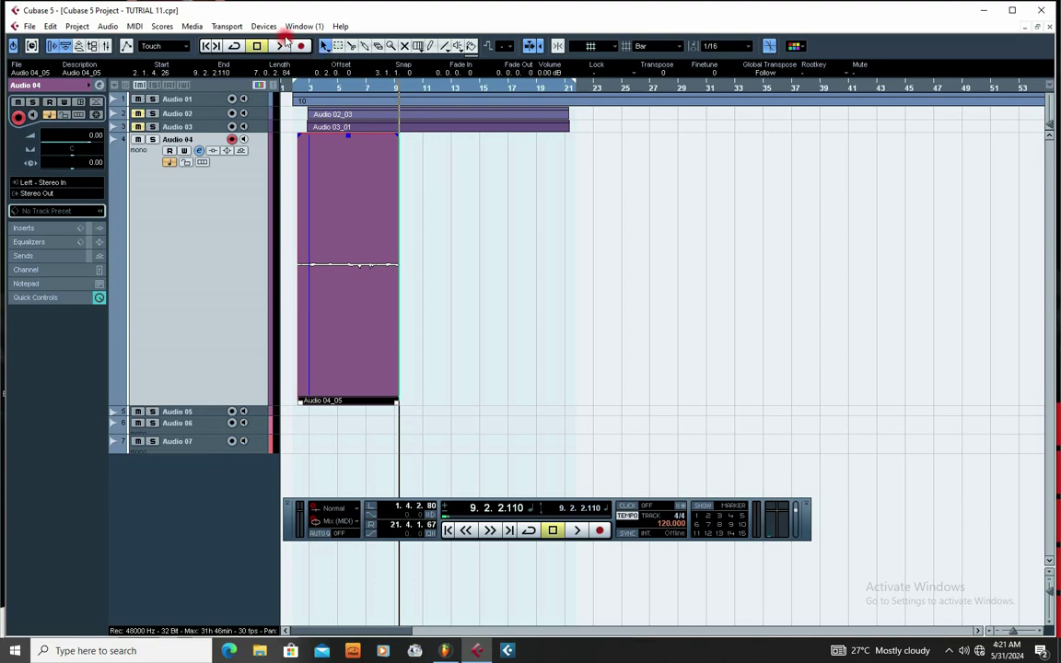
pyautogui.moveTo(426, 200); pyautogui.dragTo(360, 250)
# Step: Switch the ASIO driver back to FL Studio ASIO, accept the setup, and delete the recorded take from Audio 04
pyautogui.click(265, 26)
pyautogui.click(330, 284)
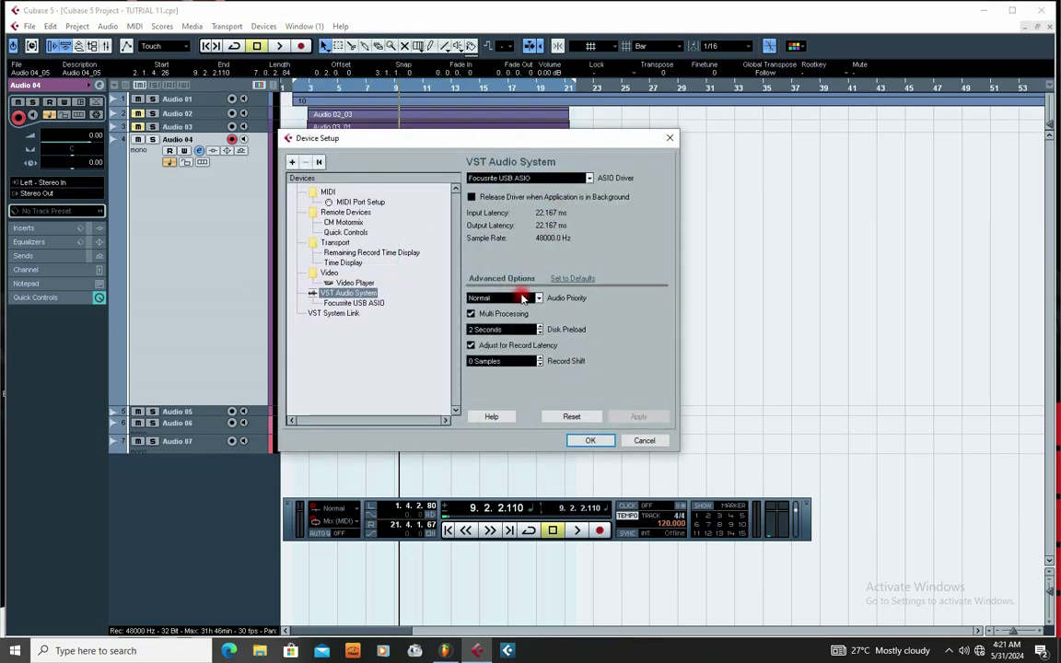
pyautogui.click(581, 179)
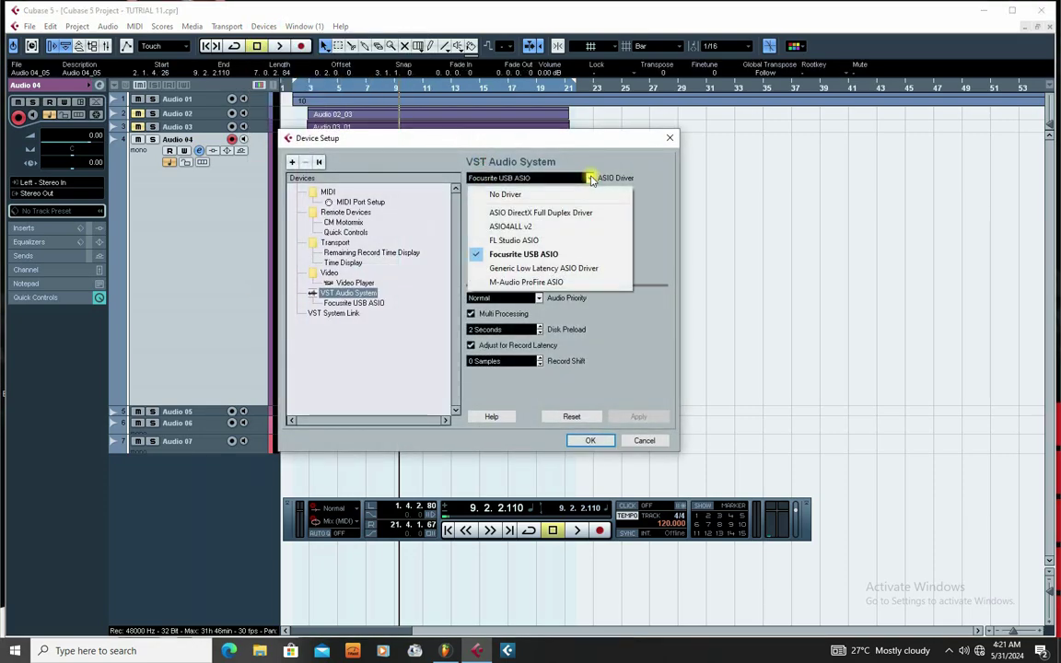
pyautogui.click(502, 239)
pyautogui.click(505, 369)
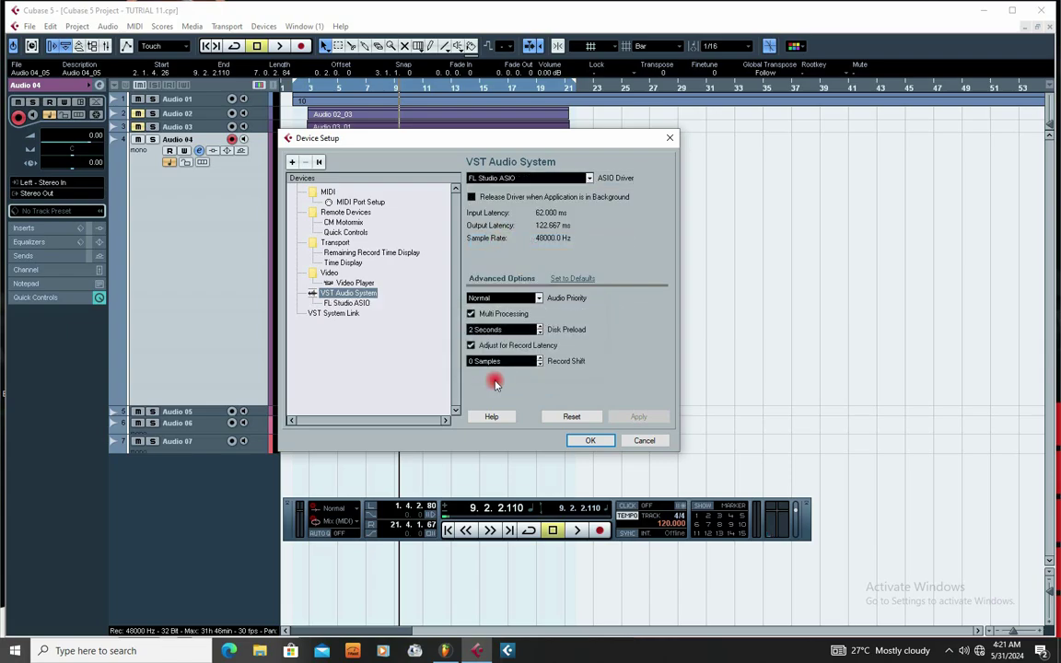
pyautogui.click(592, 442)
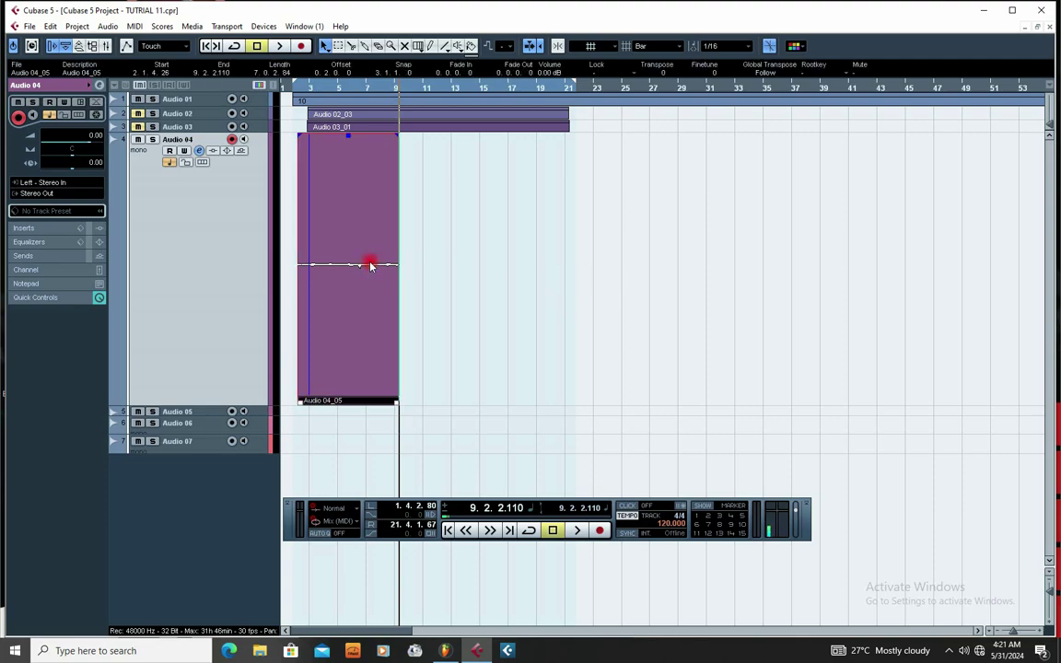
pyautogui.press('Delete')
# Step: Set the Stereo In bus's left and right device ports to Not Connected in VST Connections and close the window
pyautogui.click(264, 26)
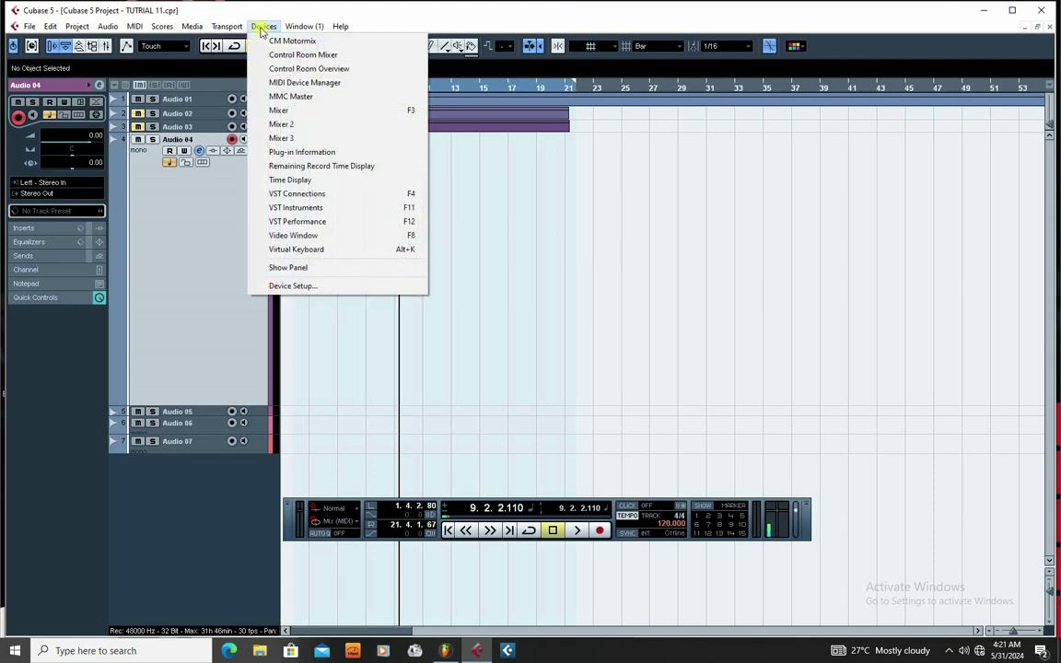
pyautogui.click(313, 195)
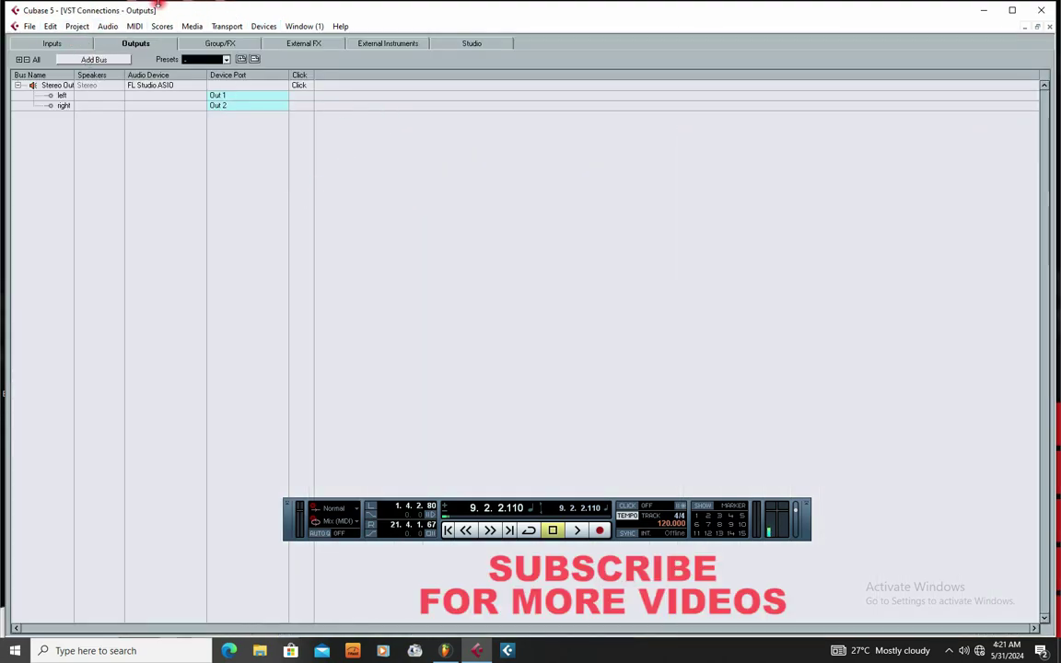
pyautogui.click(46, 44)
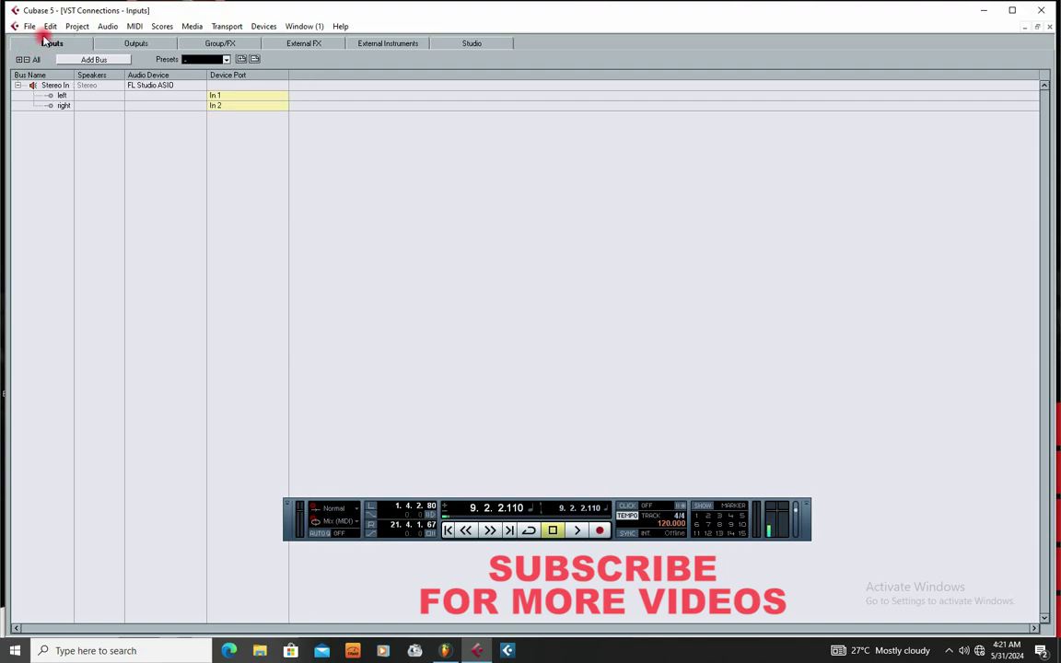
pyautogui.click(221, 94)
pyautogui.click(230, 107)
pyautogui.click(228, 106)
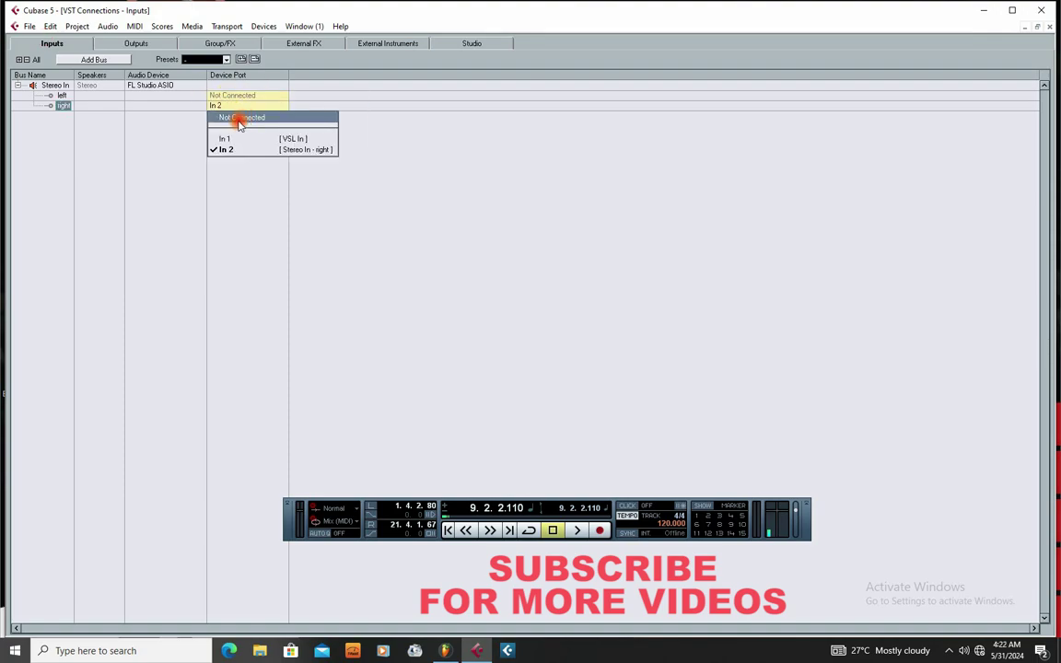
pyautogui.click(237, 118)
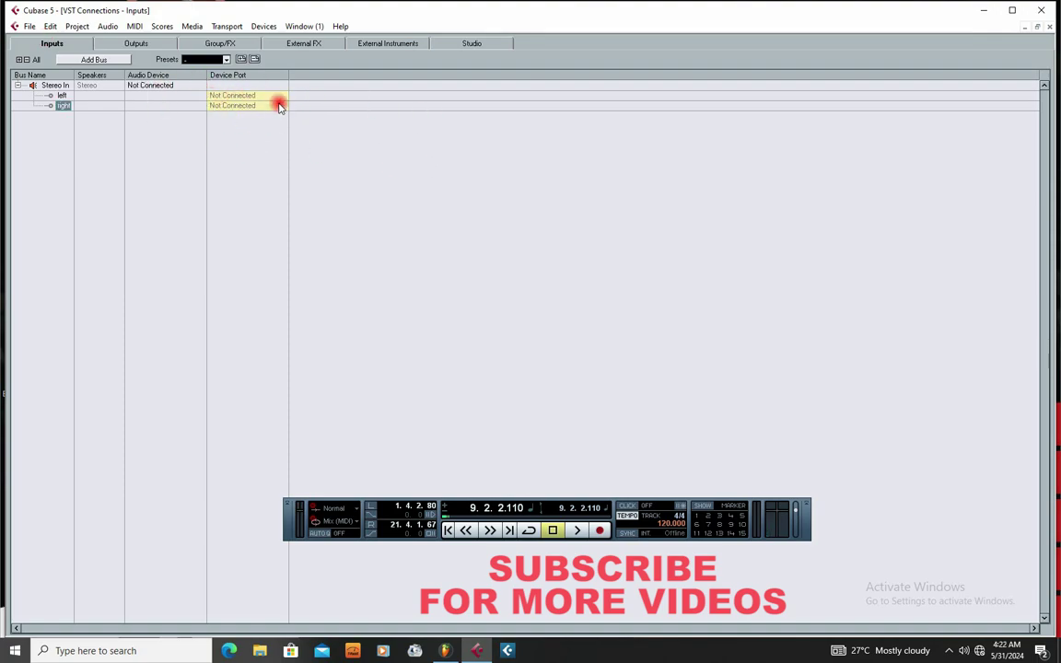
pyautogui.click(1048, 27)
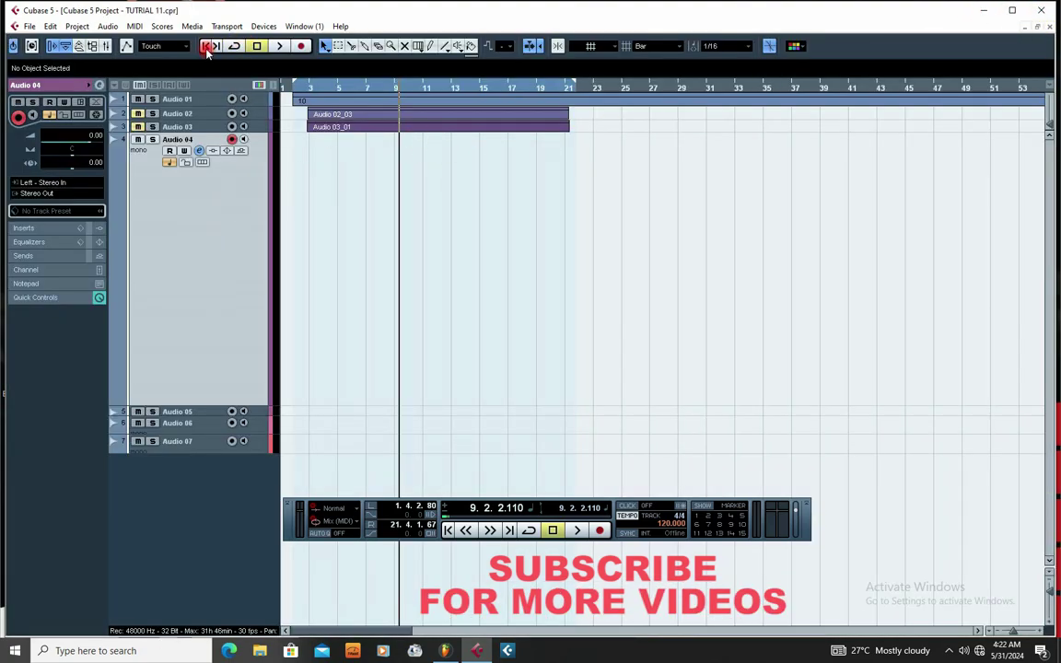
# Step: Record a test take on Audio 04 from the project start to about bar 6, and delete it
pyautogui.click(210, 46)
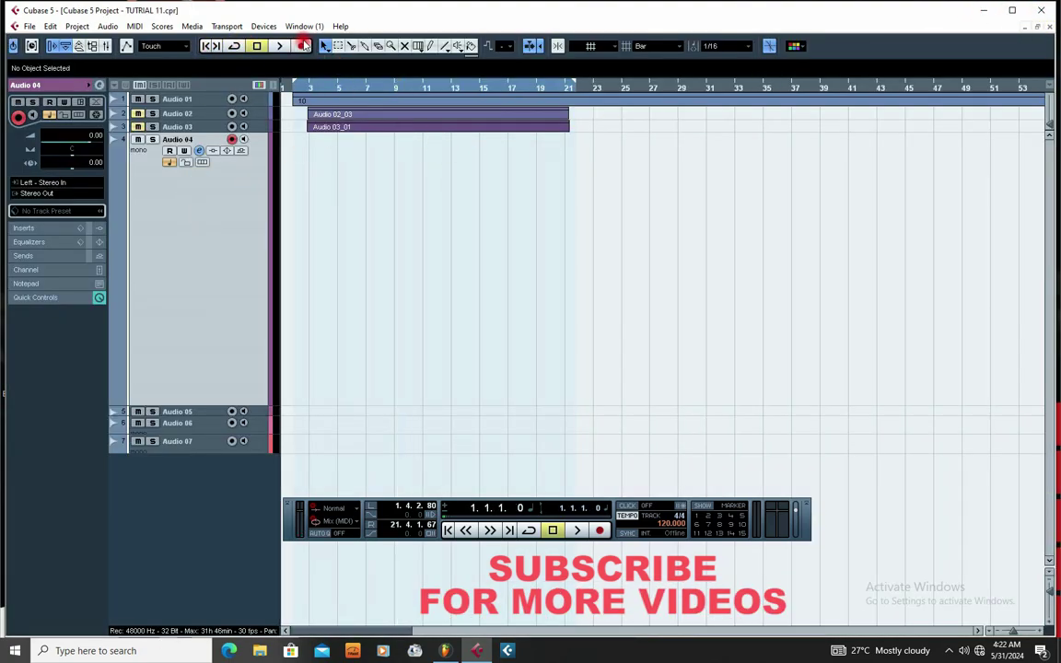
pyautogui.click(304, 46)
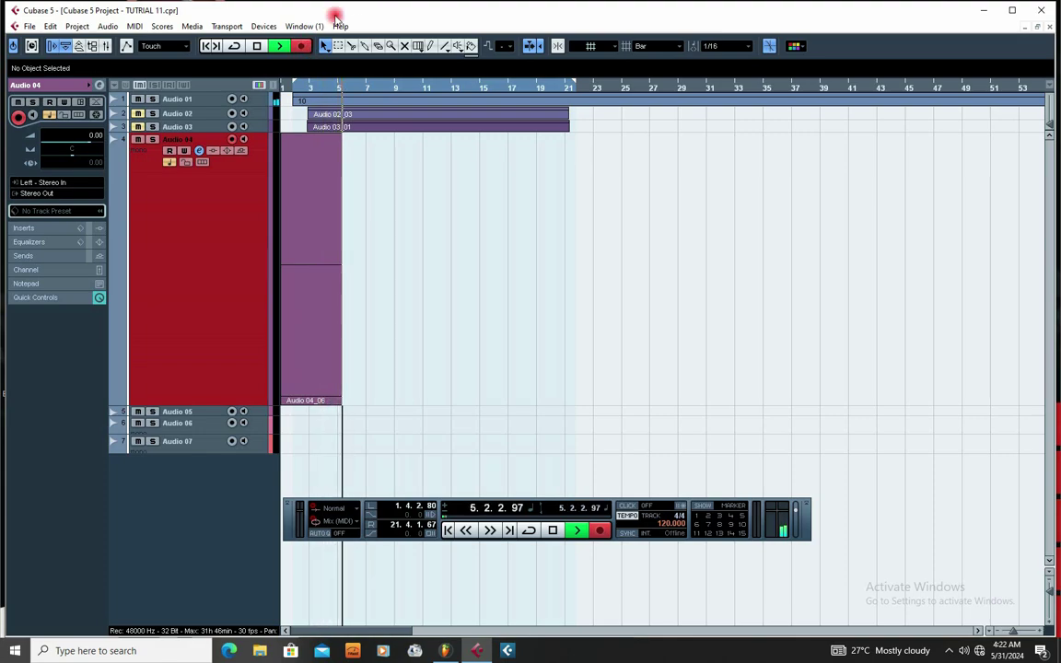
pyautogui.click(259, 46)
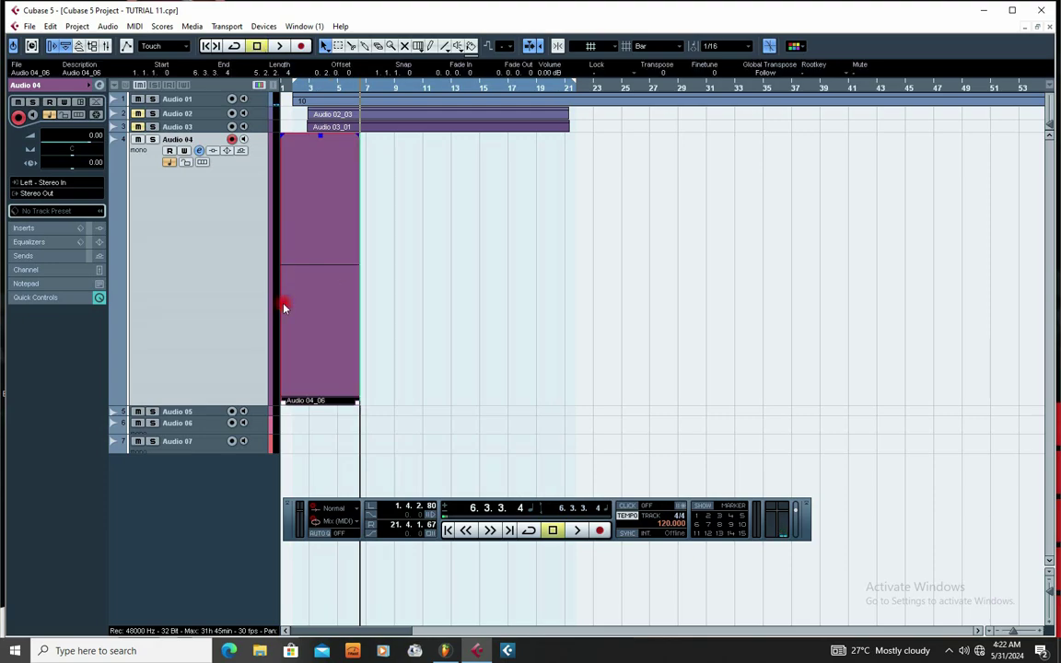
pyautogui.press('Delete')
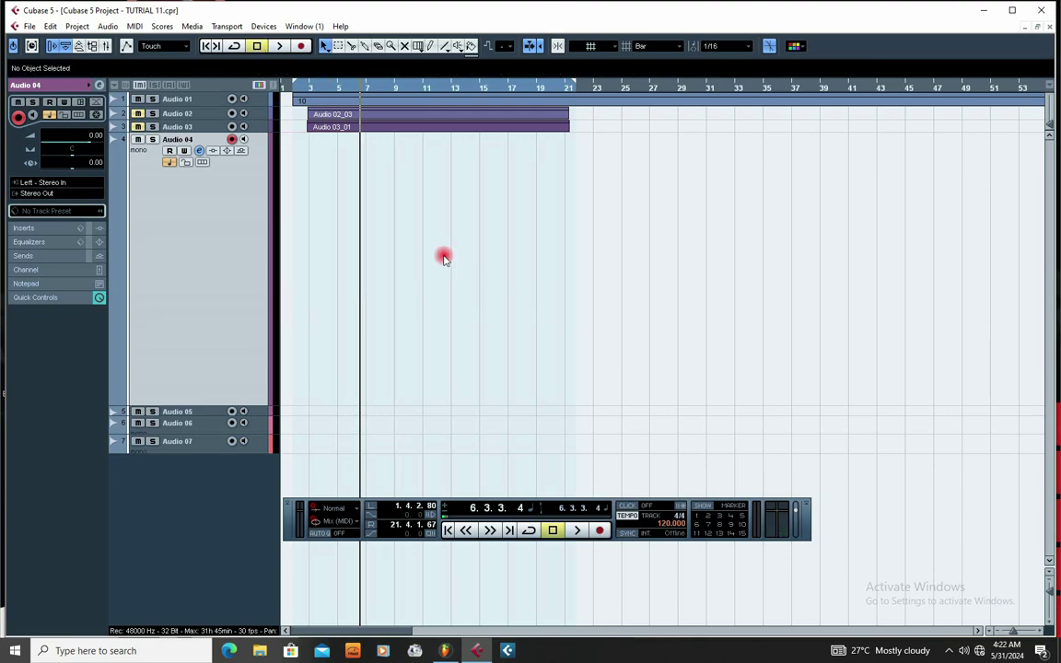
# Step: Assign the Stereo In bus's left port to In 1 and right port to In 2, and close VST Connections
pyautogui.click(265, 25)
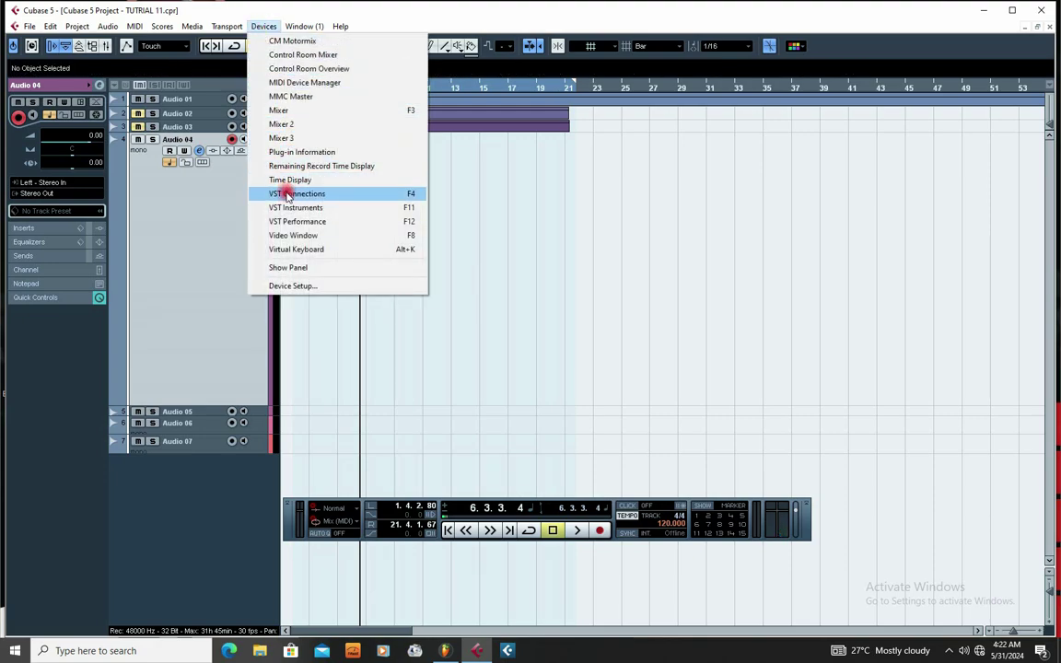
pyautogui.click(284, 192)
pyautogui.click(247, 94)
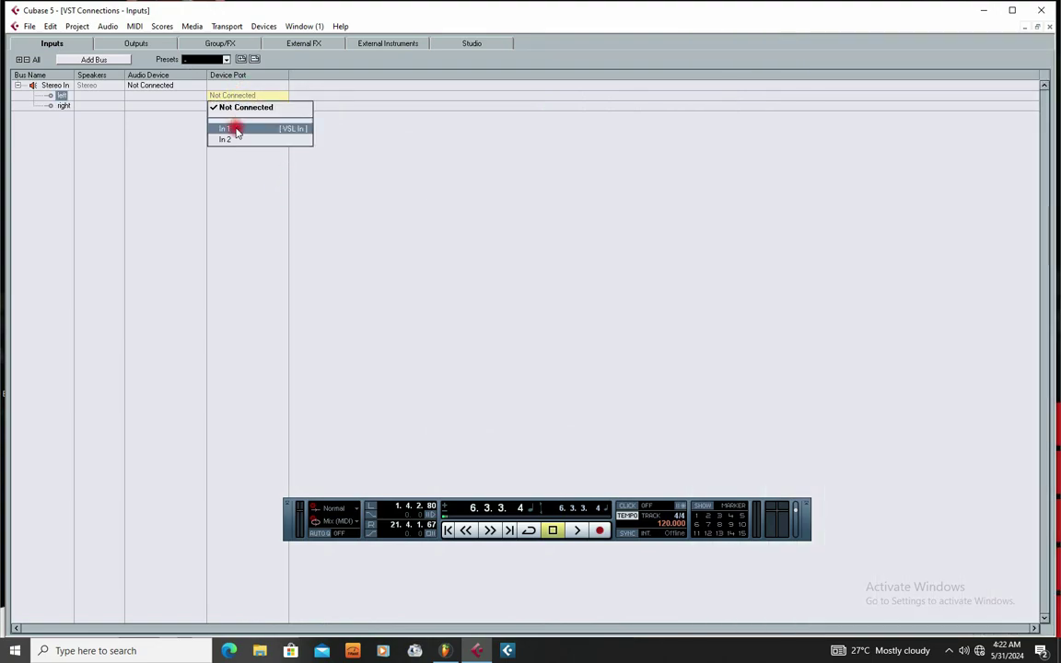
pyautogui.click(237, 130)
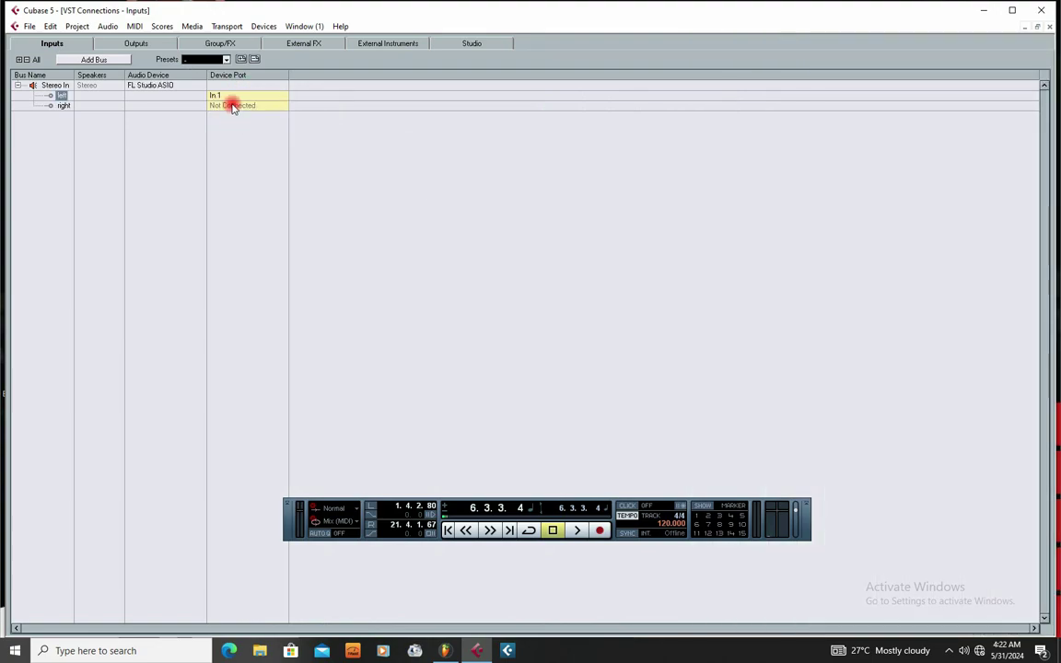
pyautogui.click(233, 106)
pyautogui.click(234, 148)
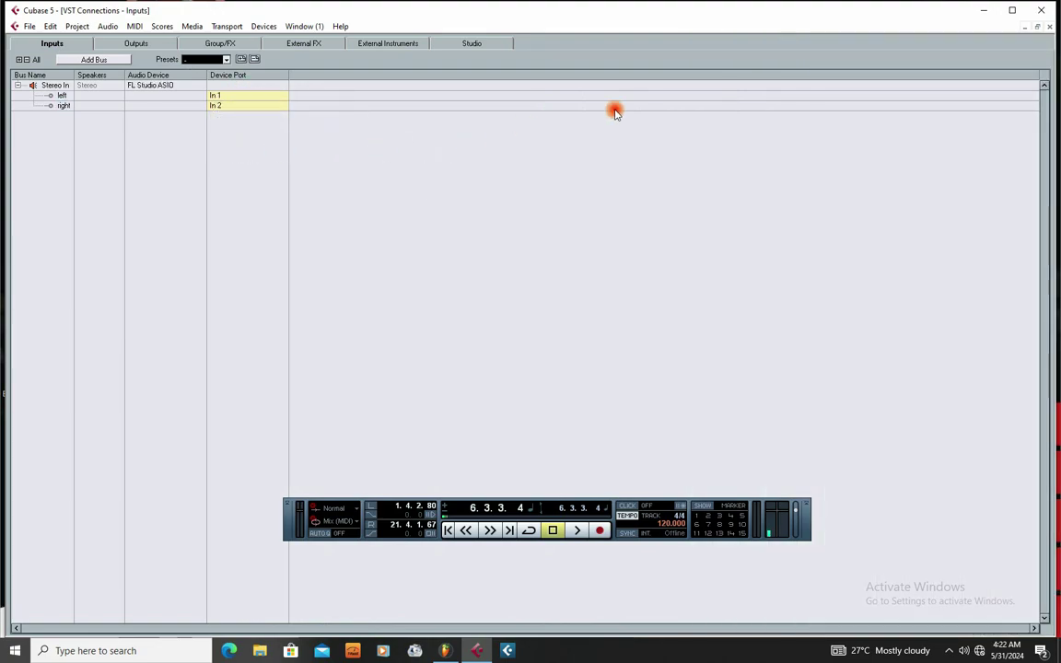
pyautogui.click(1050, 27)
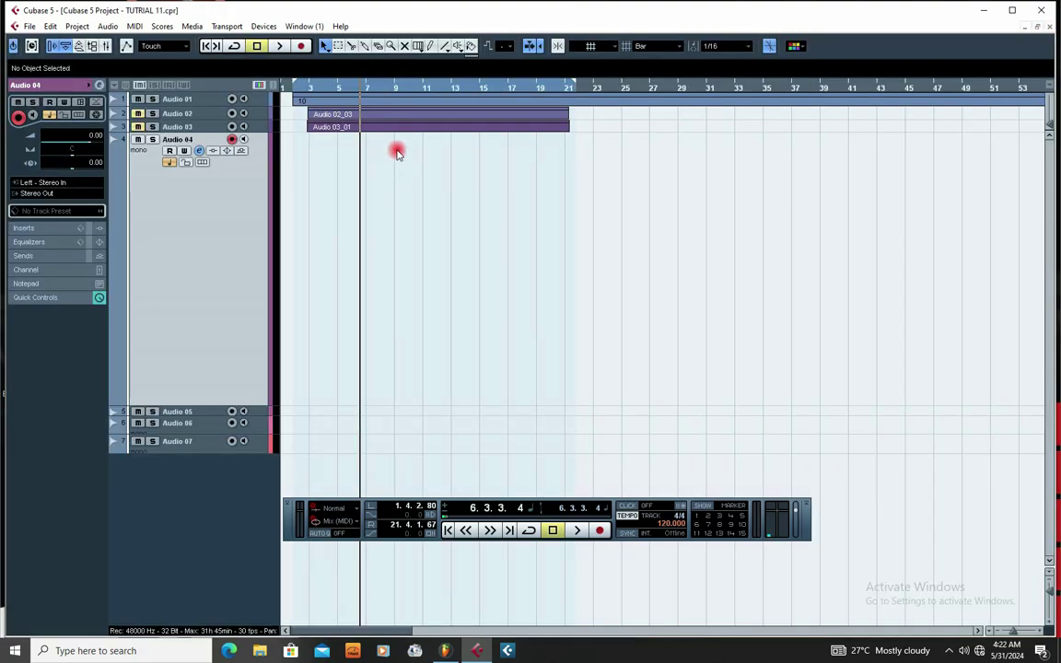
# Step: Record a new test take on Audio 04 from the project start to about bar 8
pyautogui.click(209, 47)
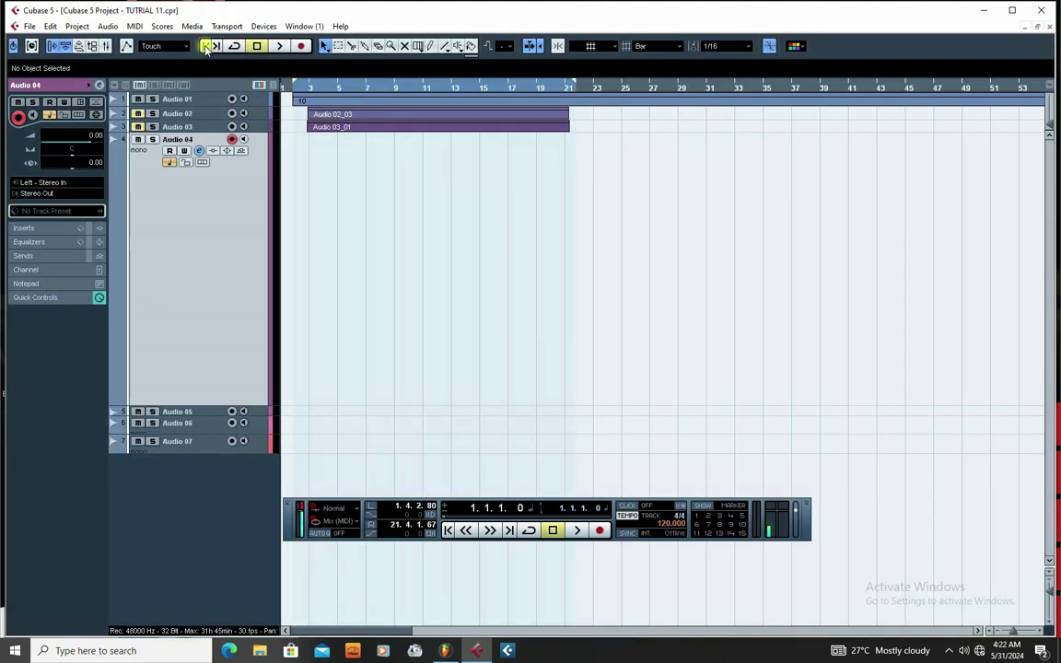
pyautogui.click(303, 46)
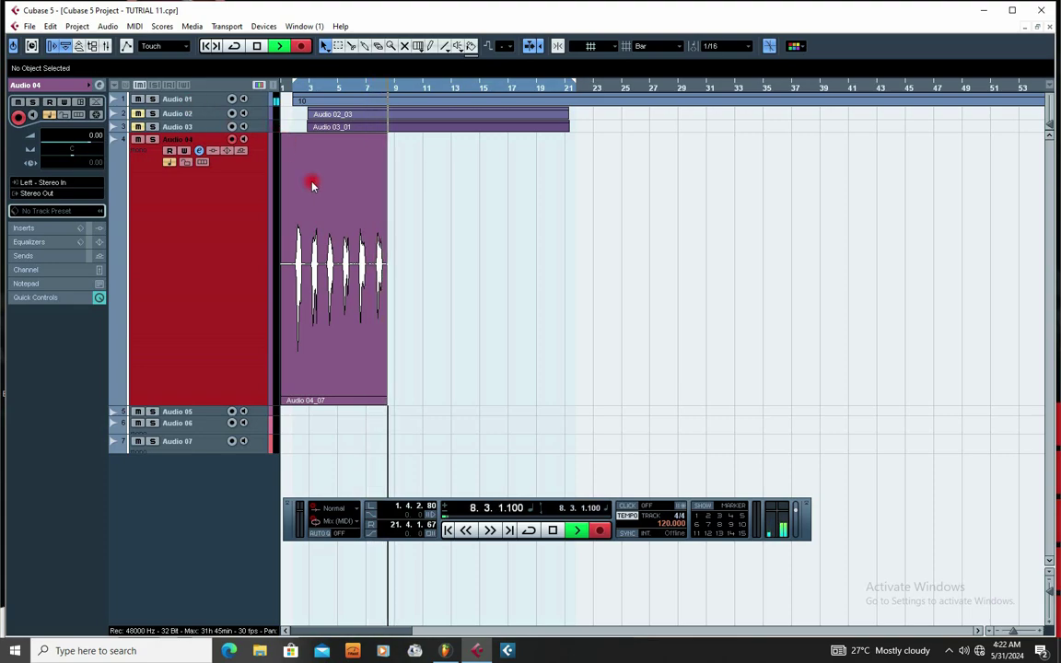
pyautogui.press('space')
pyautogui.click(432, 282)
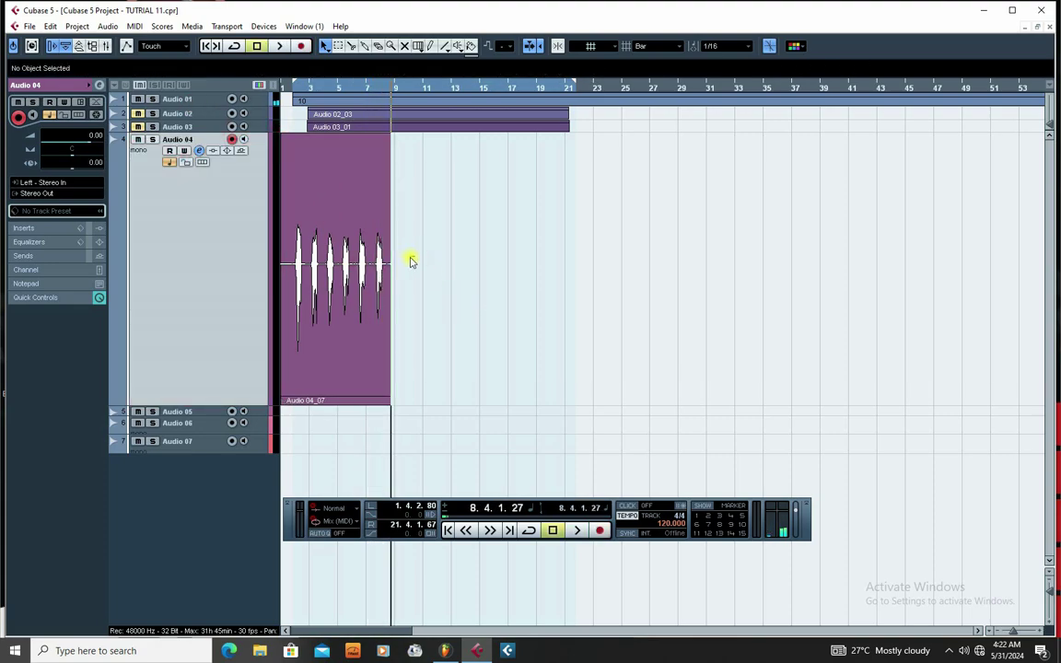
# Step: Delete the Audio 04 track and undo the deletion
pyautogui.click(949, 652)
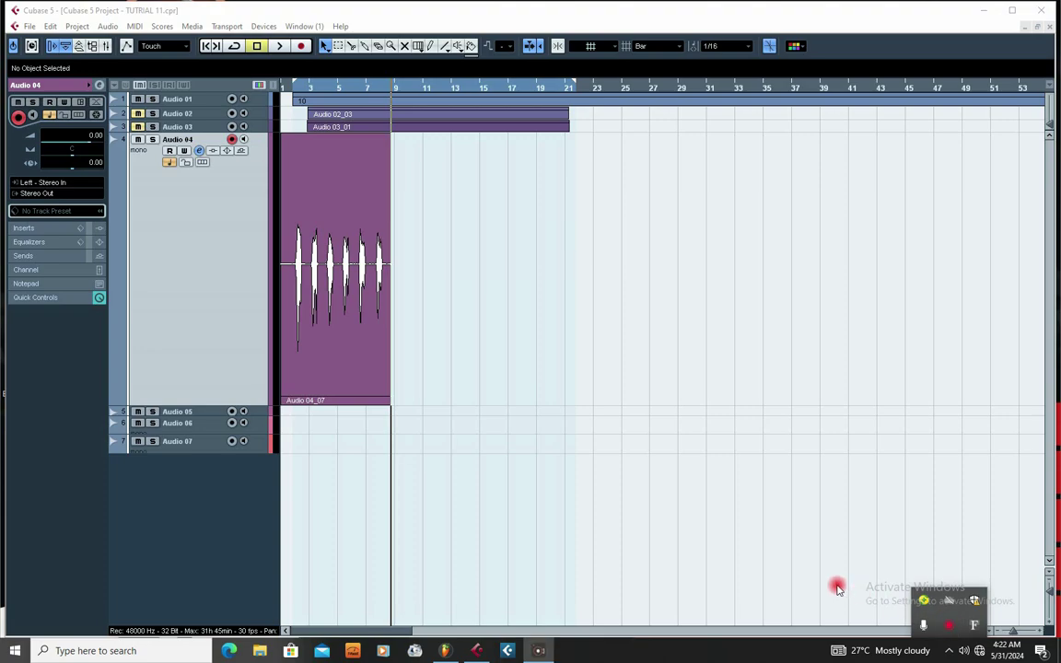
pyautogui.click(323, 278)
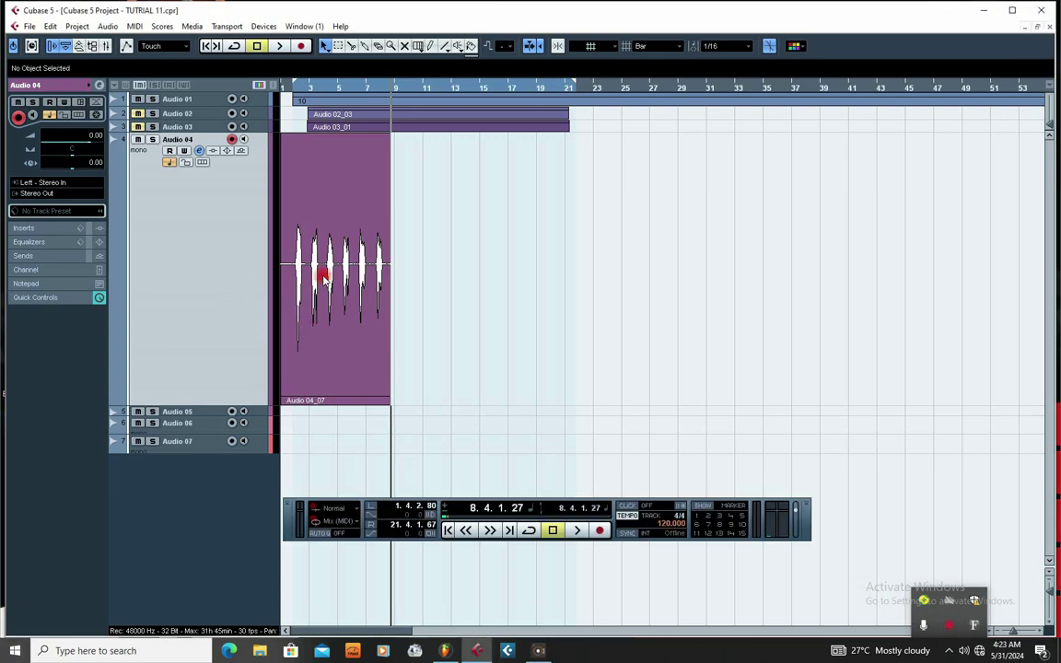
pyautogui.press('Delete')
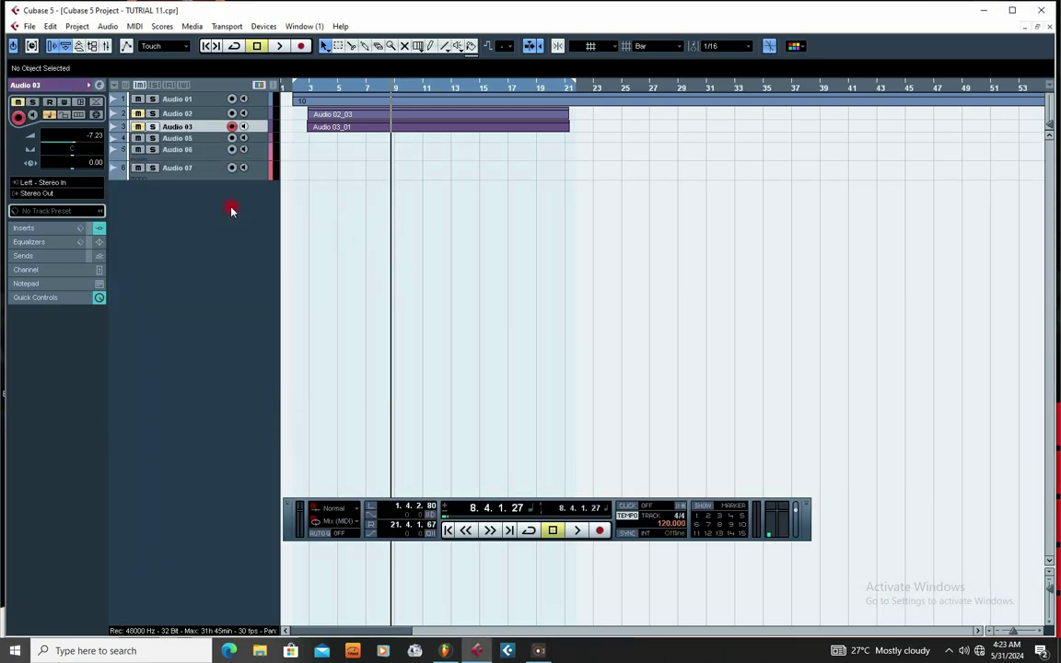
pyautogui.click(202, 139)
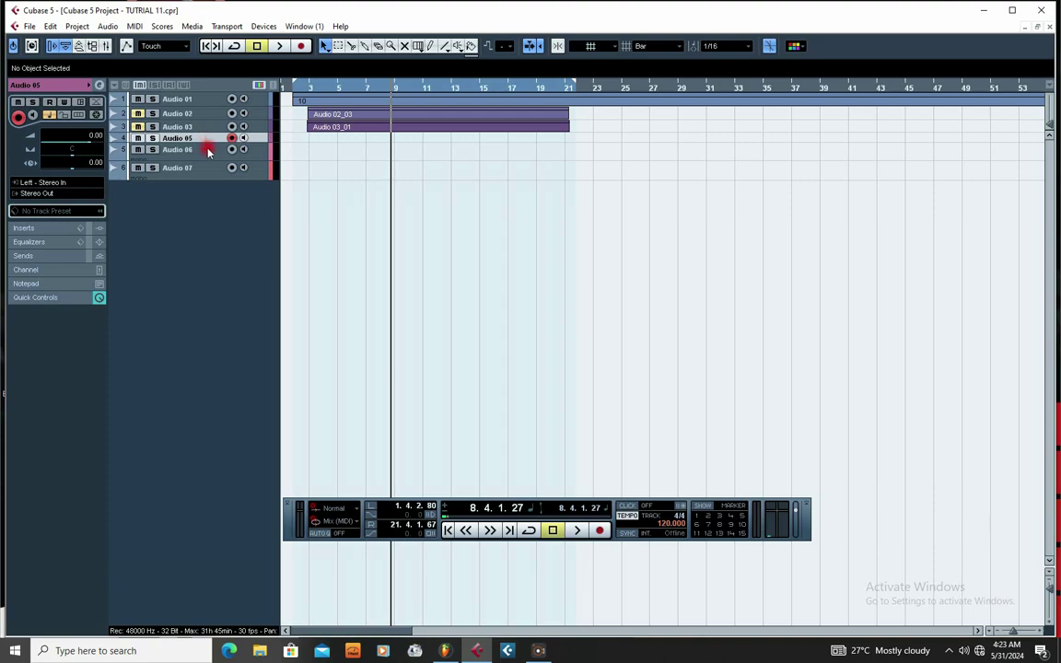
pyautogui.hotkey('ctrl', 'z')
# Step: Move the playhead to about bar 3 and trim the start of the Audio 04 take to about bar 2
pyautogui.click(324, 270)
pyautogui.click(231, 263)
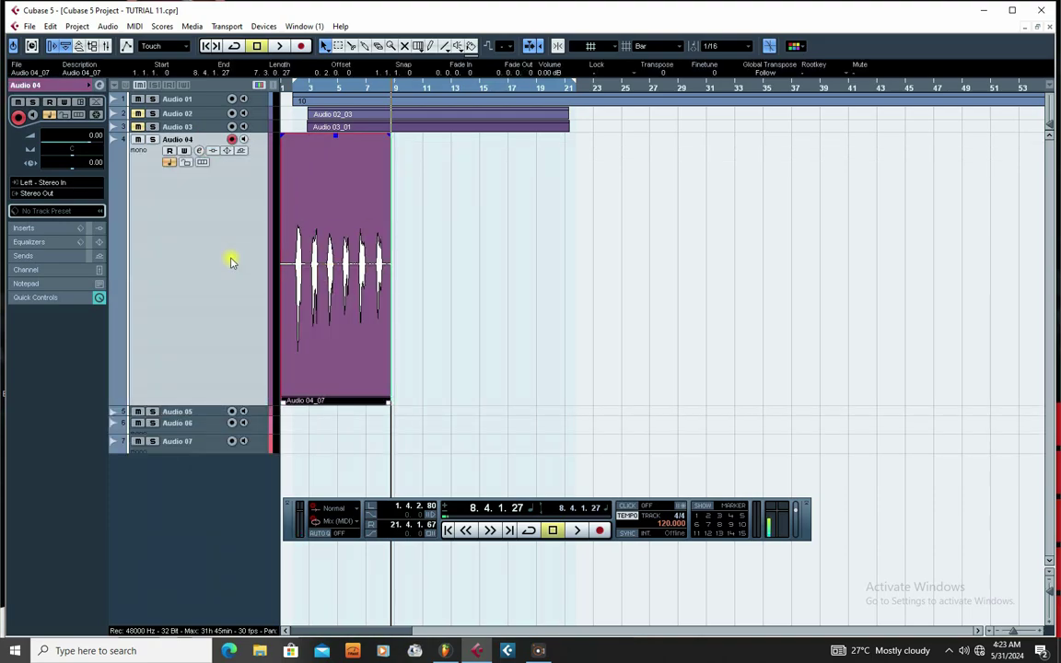
pyautogui.click(231, 257)
pyautogui.moveTo(360, 90); pyautogui.dragTo(316, 88)
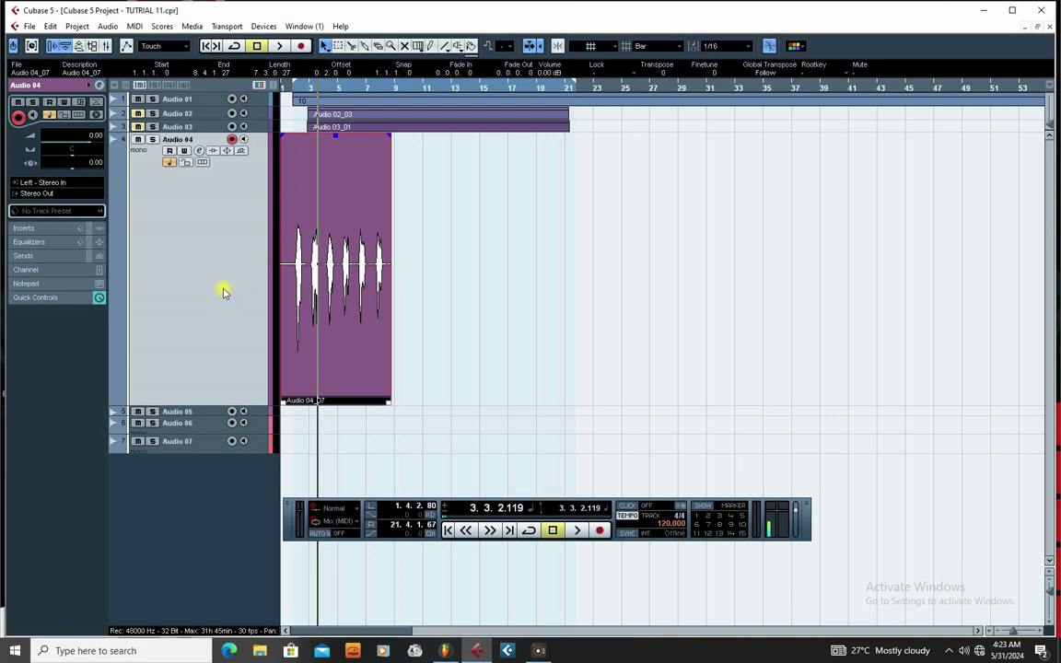
pyautogui.press('h')
pyautogui.press('h')
pyautogui.press('h')
pyautogui.press('h')
pyautogui.press('h')
pyautogui.press('h')
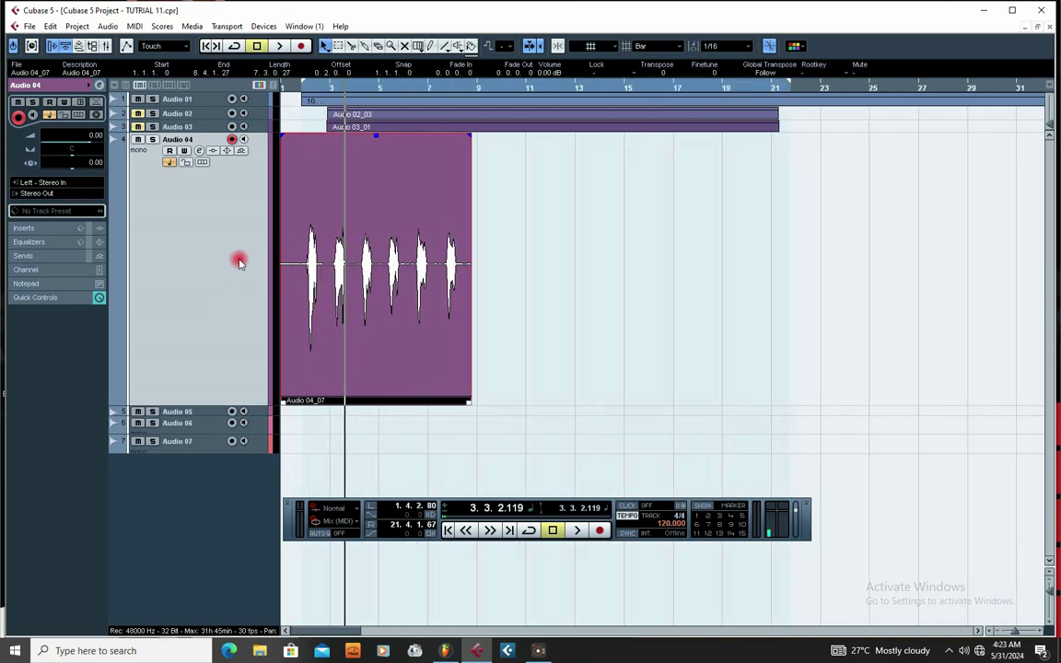
pyautogui.moveTo(287, 396); pyautogui.dragTo(326, 396)
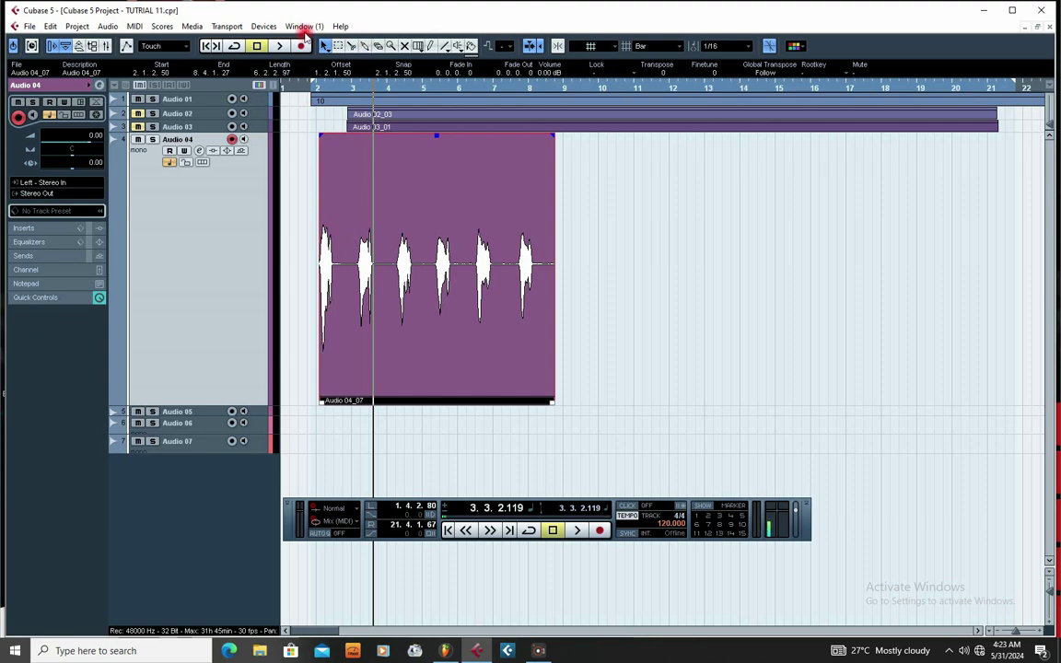
# Step: Review the available ASIO drivers in the VST Audio System device setup and close it without changing the driver
pyautogui.click(262, 26)
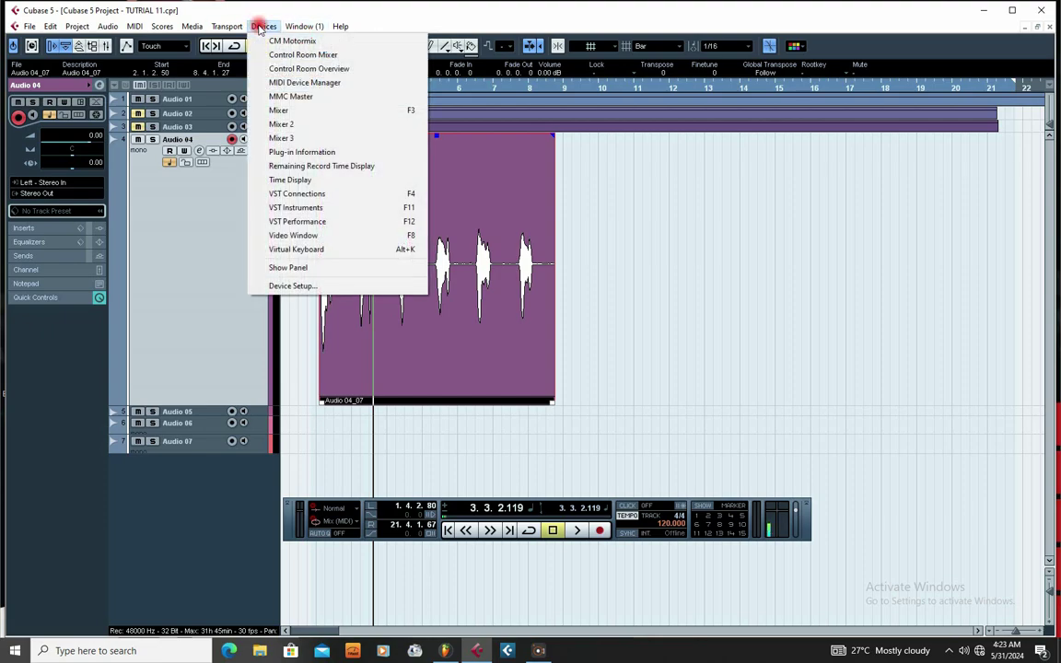
pyautogui.click(722, 241)
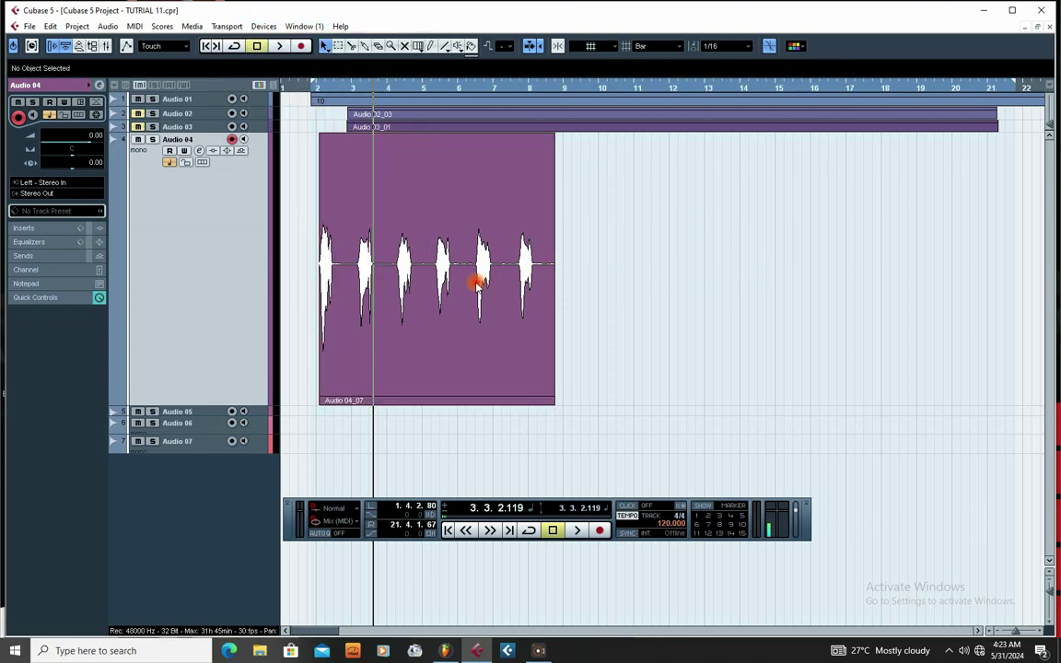
pyautogui.click(264, 25)
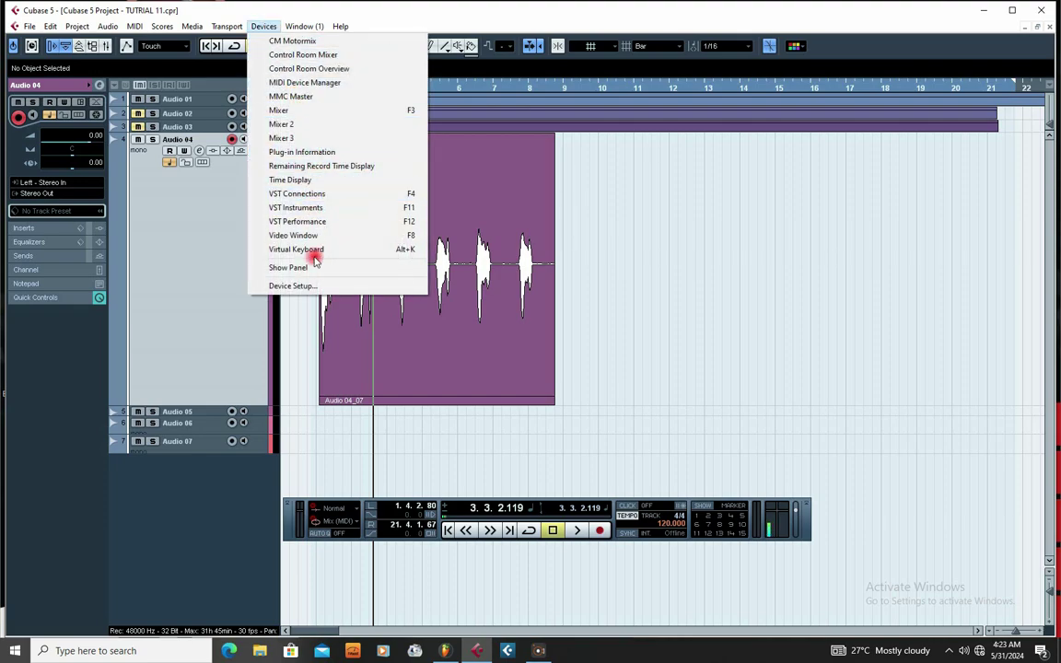
pyautogui.click(304, 288)
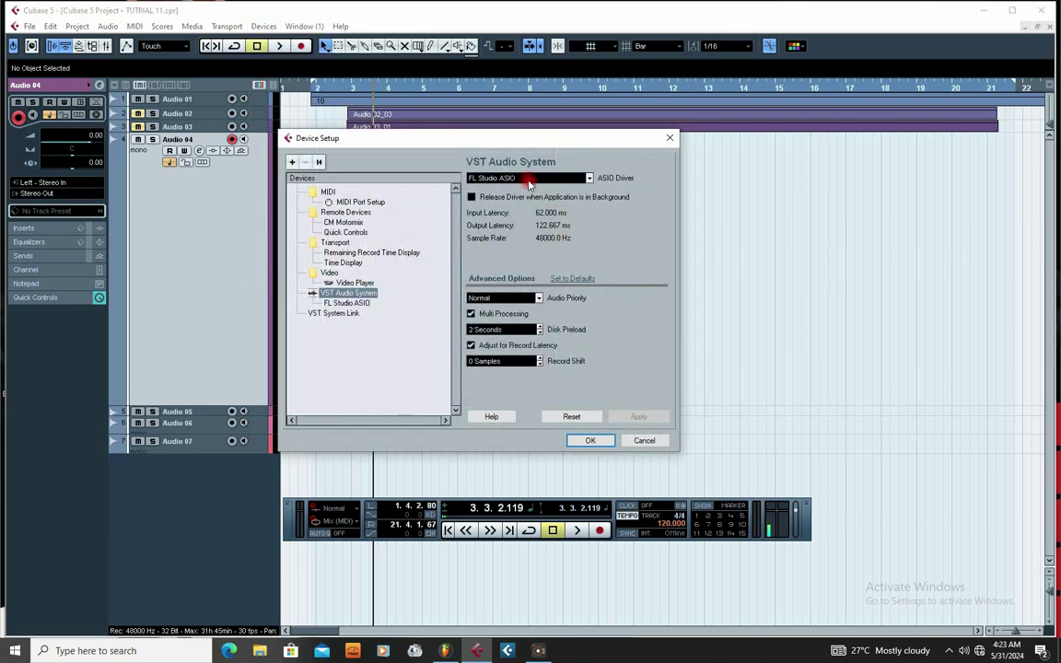
pyautogui.click(590, 178)
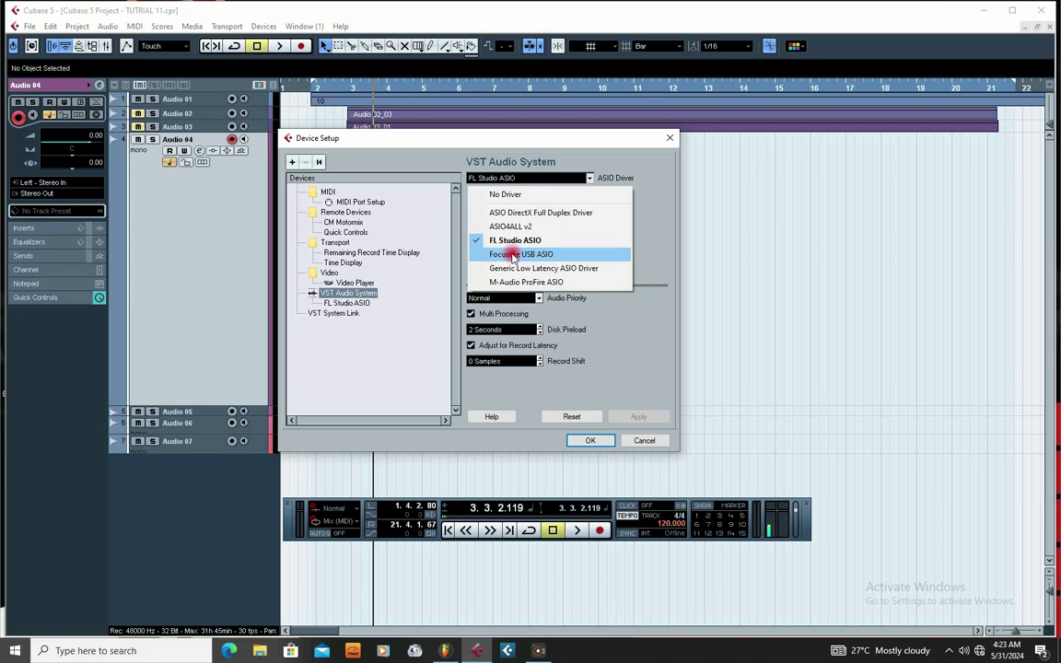
pyautogui.click(669, 141)
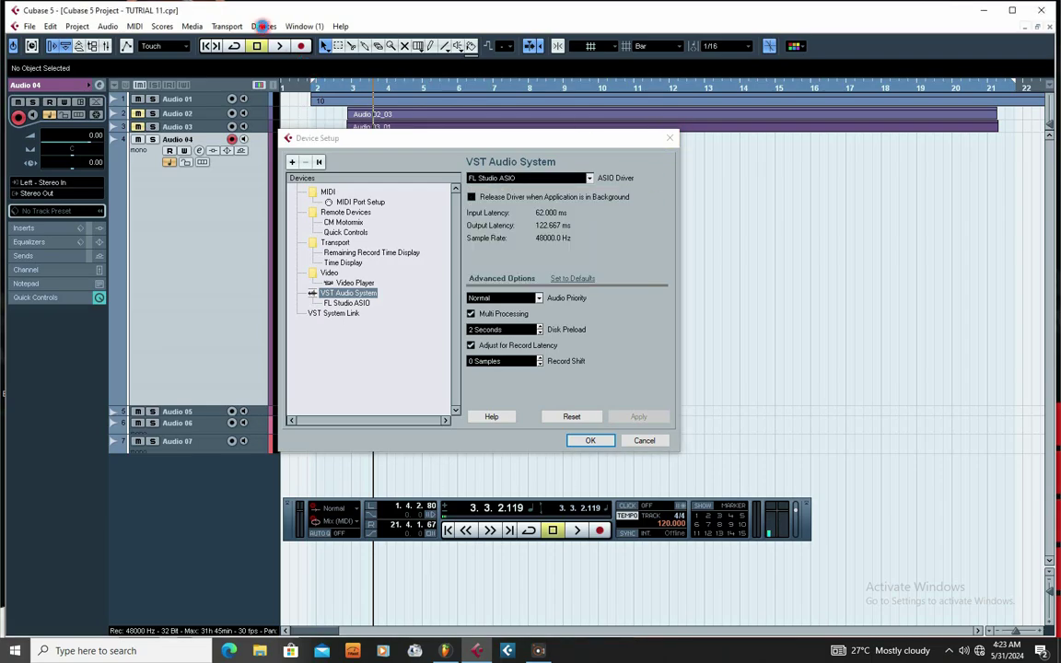
# Step: Check the input and output port assignments in VST Connections
pyautogui.click(263, 26)
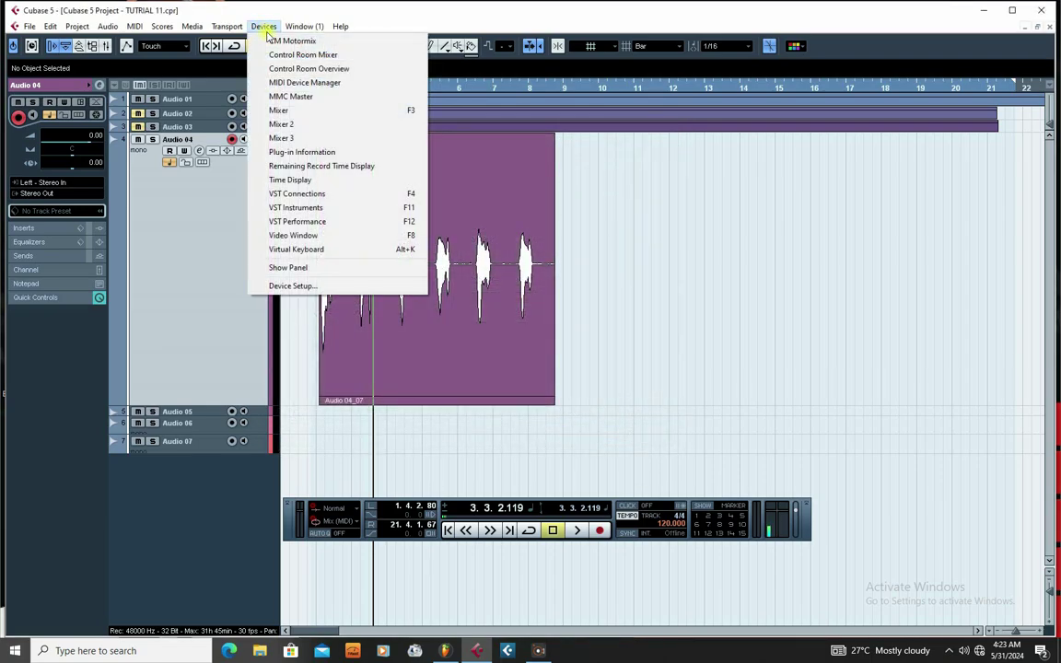
pyautogui.click(299, 194)
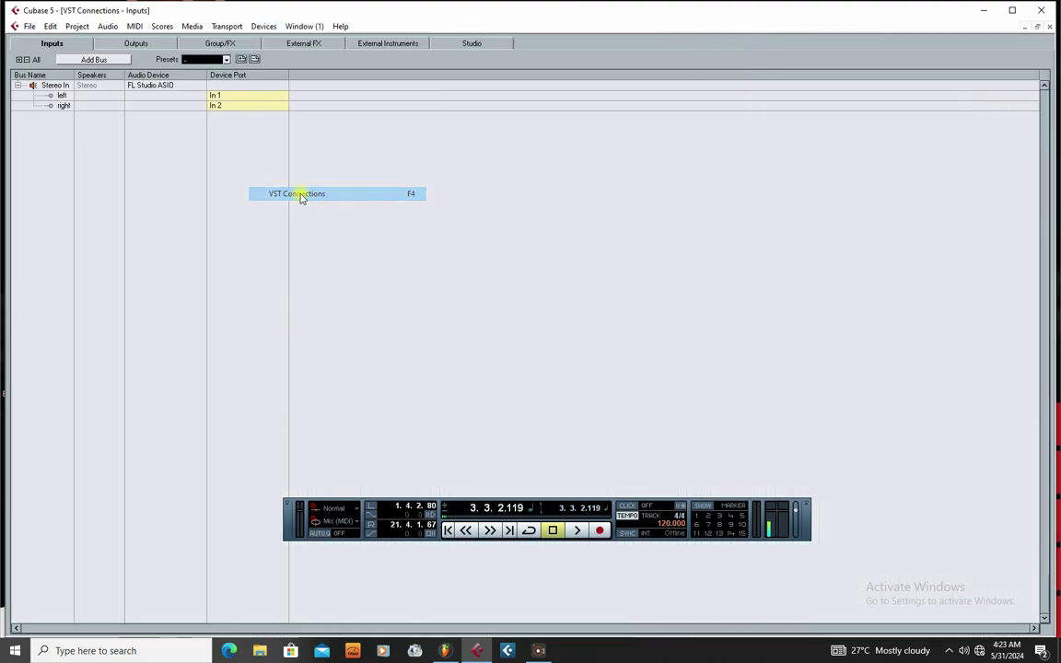
pyautogui.click(120, 48)
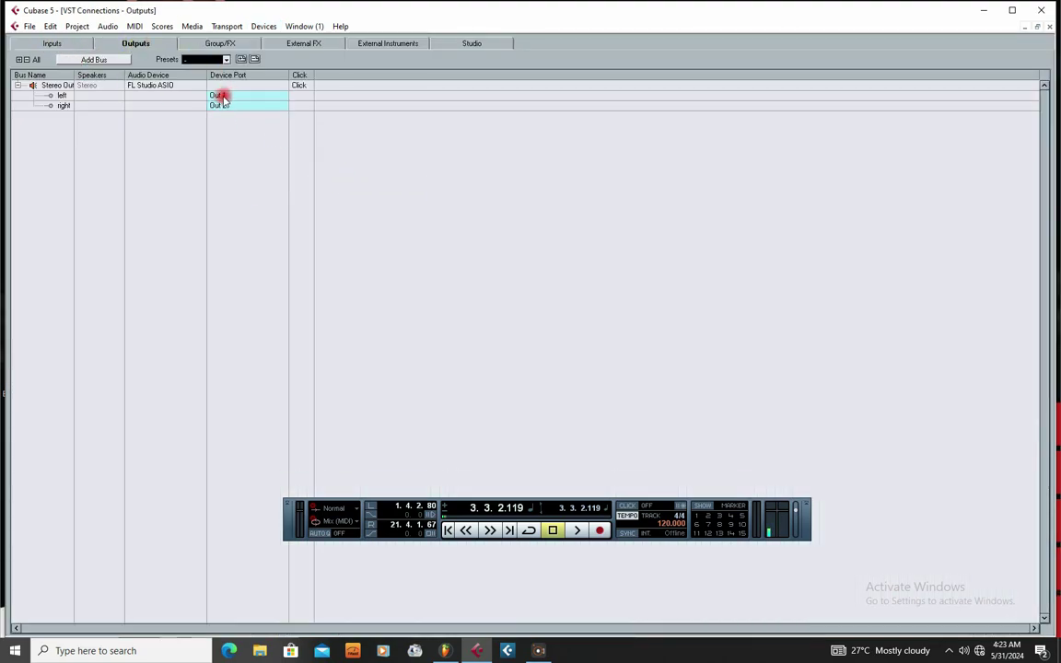
# Step: Check the device port options for the left and right channels of the Stereo In bus
pyautogui.click(51, 45)
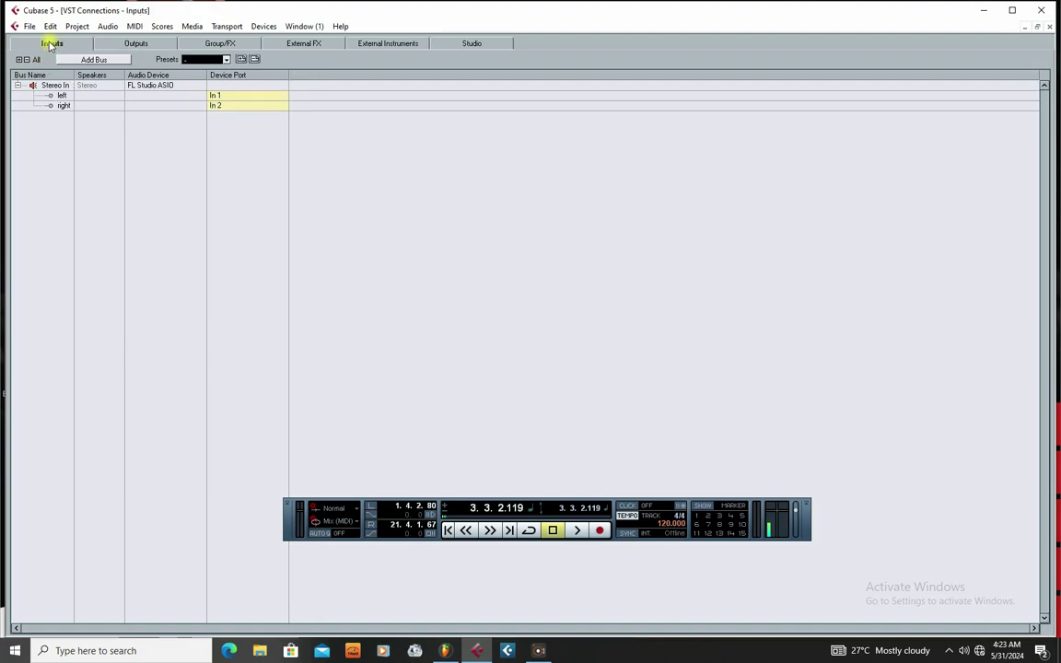
pyautogui.click(227, 97)
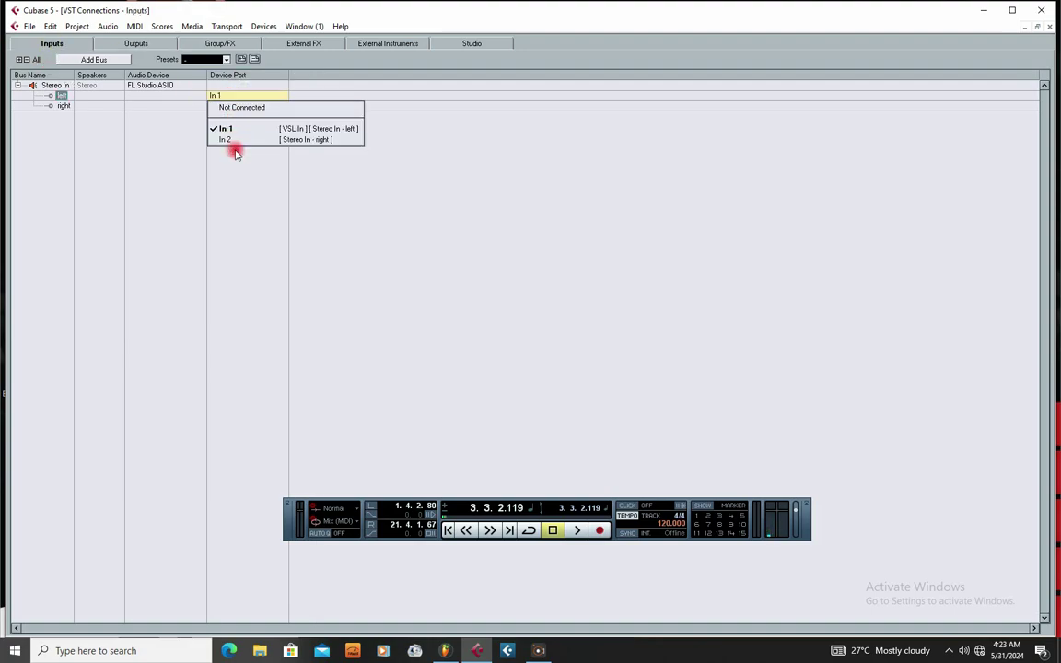
pyautogui.click(234, 152)
pyautogui.click(224, 105)
pyautogui.click(232, 155)
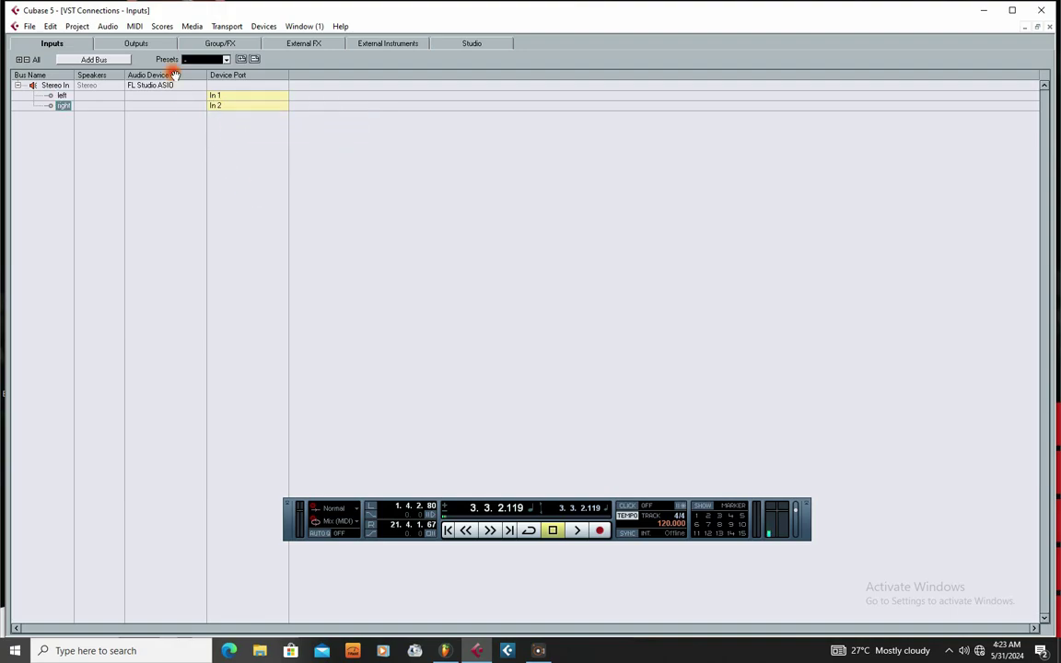
# Step: Check the device port options for both channels of the Stereo Out bus and close VST Connections
pyautogui.click(135, 46)
pyautogui.click(219, 94)
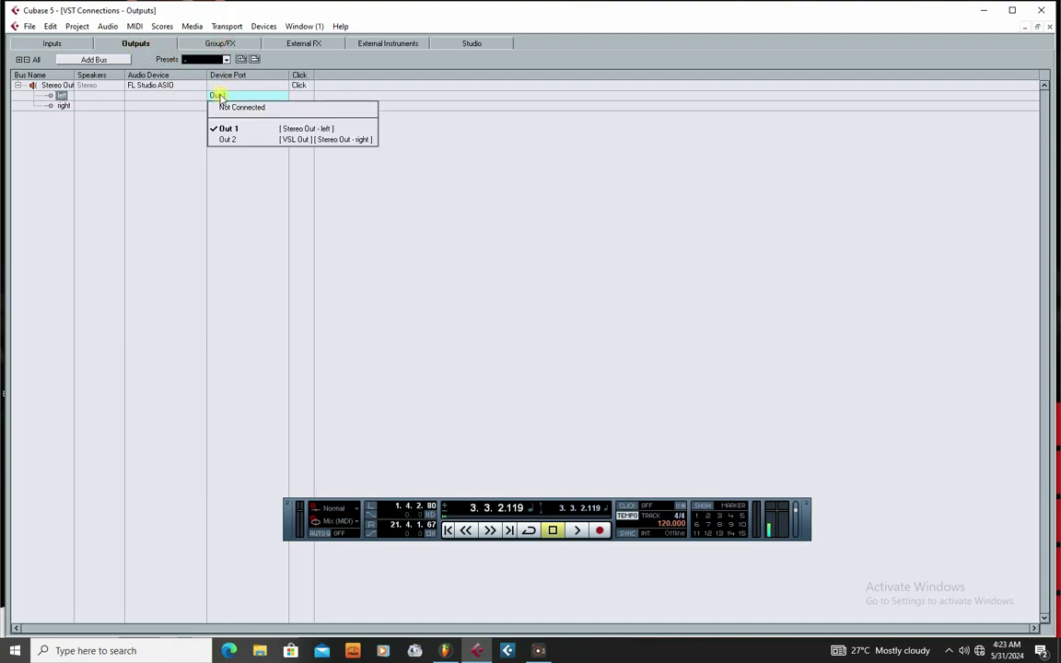
pyautogui.click(254, 190)
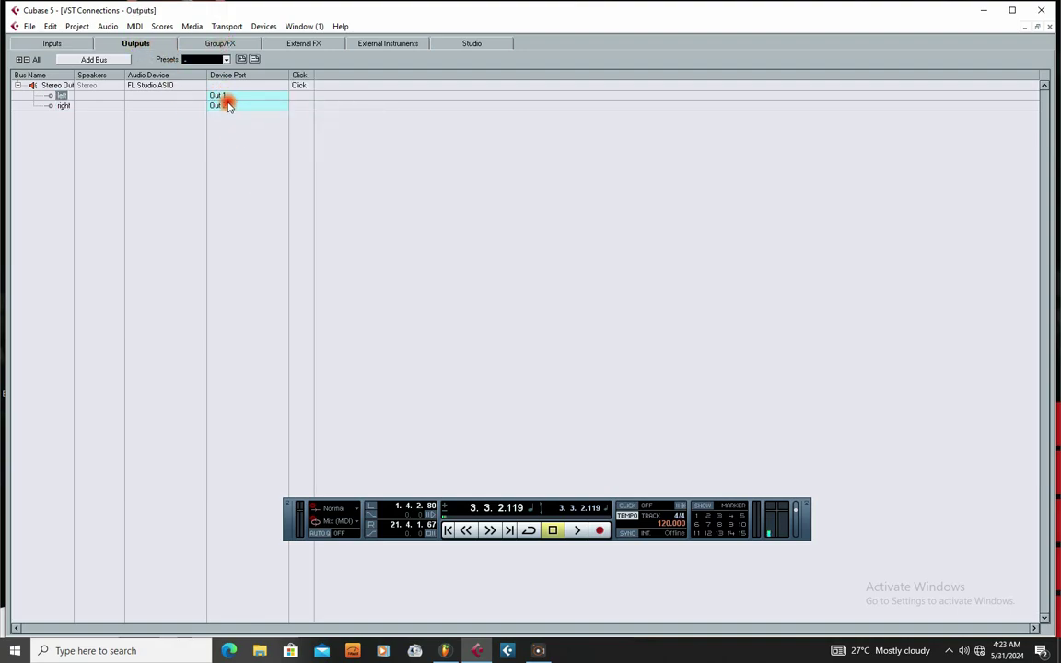
pyautogui.click(225, 105)
pyautogui.click(231, 155)
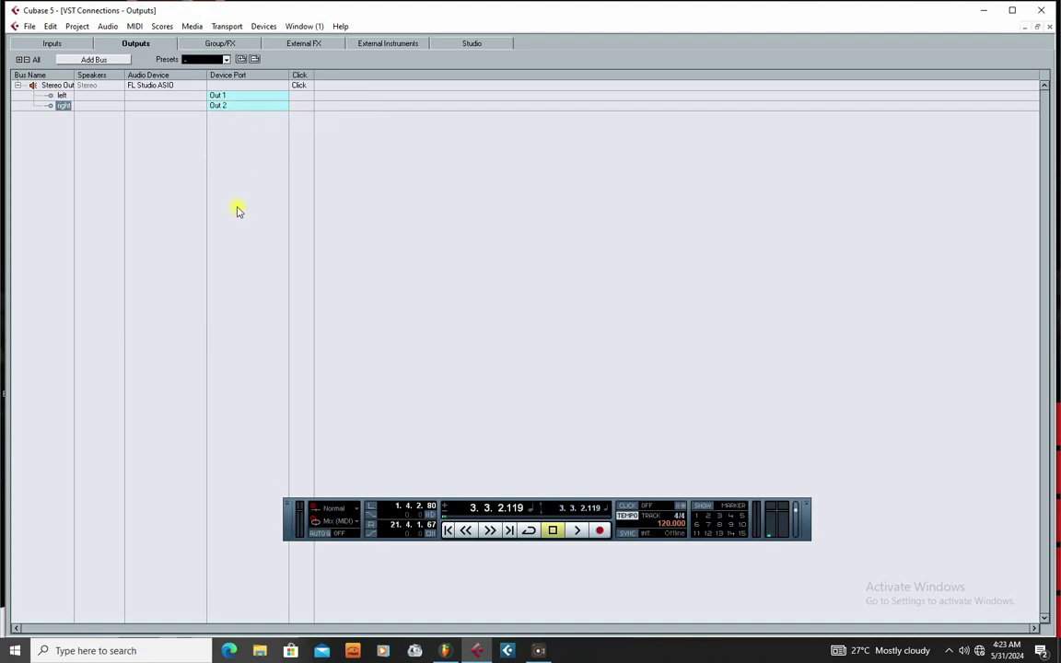
pyautogui.click(1051, 27)
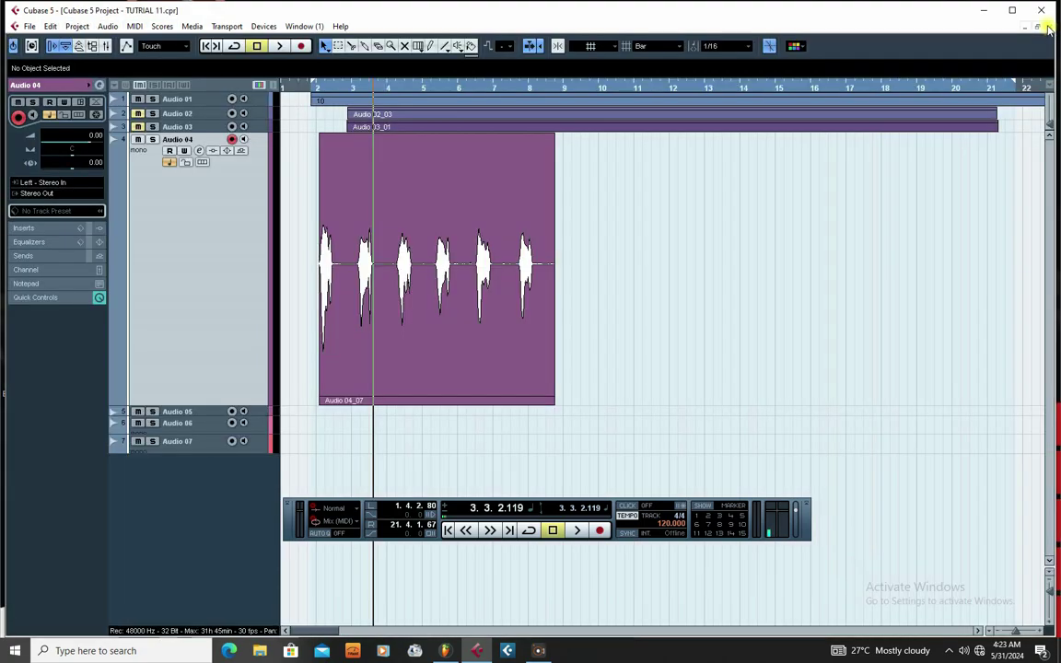
# Step: Open the VST Audio System device setup and review the available ASIO drivers
pyautogui.click(264, 26)
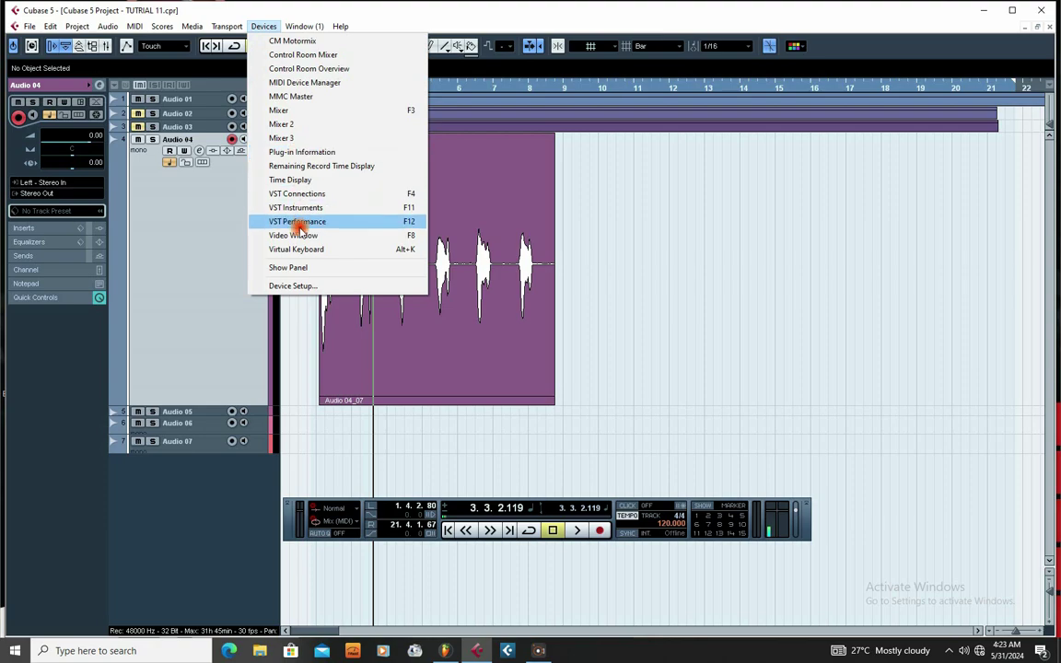
pyautogui.click(307, 289)
pyautogui.moveTo(457, 140); pyautogui.dragTo(480, 152)
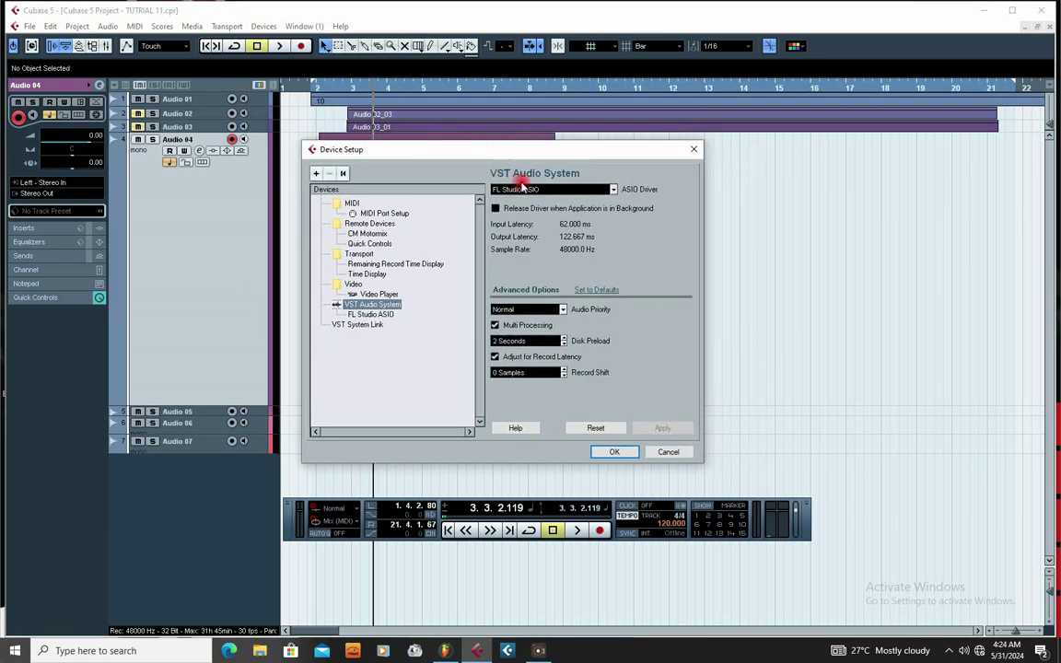
pyautogui.click(616, 191)
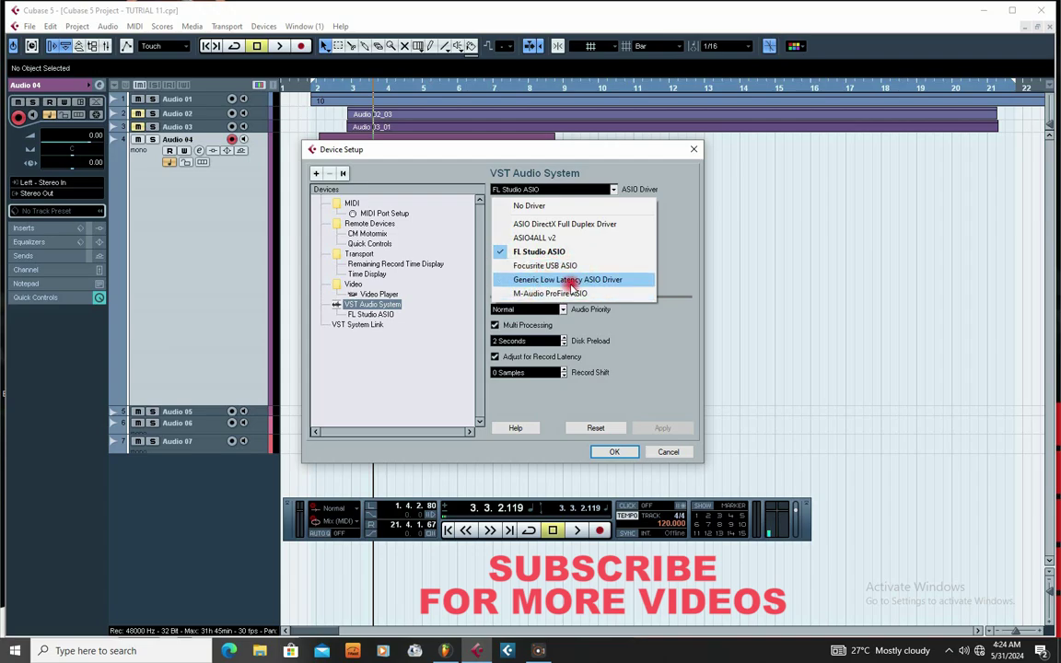
pyautogui.click(547, 149)
pyautogui.moveTo(548, 149); pyautogui.dragTo(497, 159)
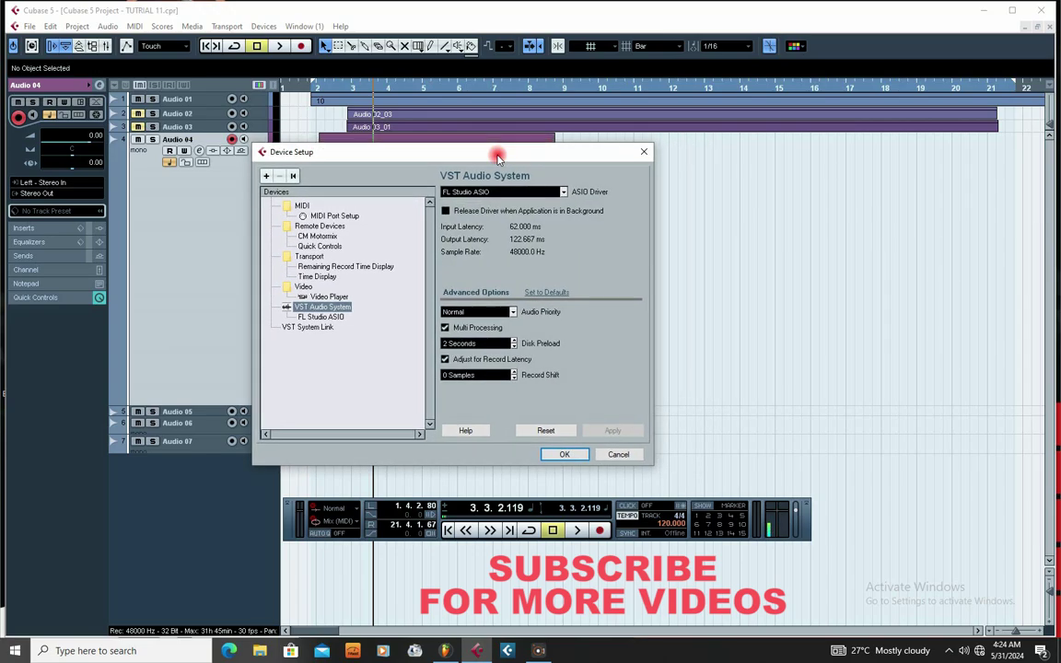
pyautogui.click(566, 194)
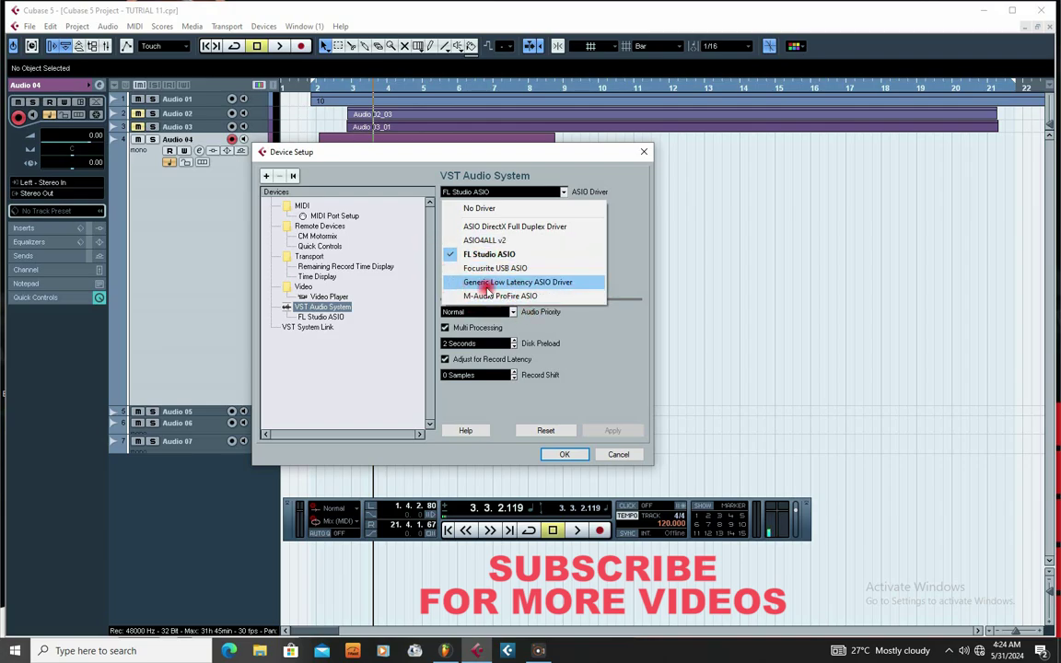
pyautogui.click(491, 161)
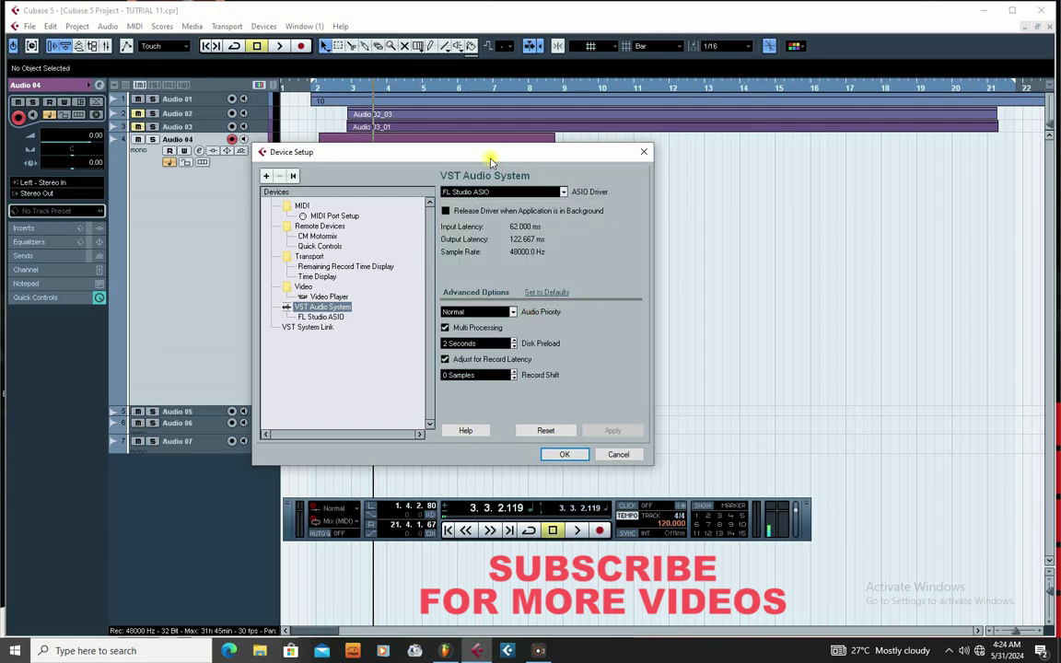
# Step: Switch the ASIO driver to Focusrite USB ASIO and close the device setup
pyautogui.click(563, 193)
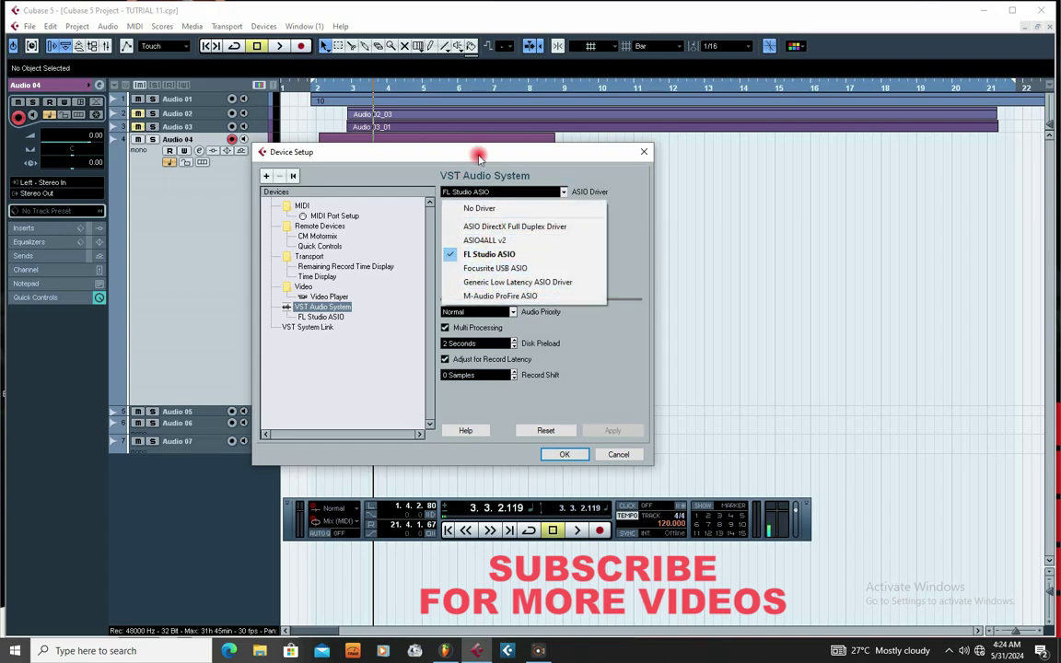
pyautogui.click(478, 269)
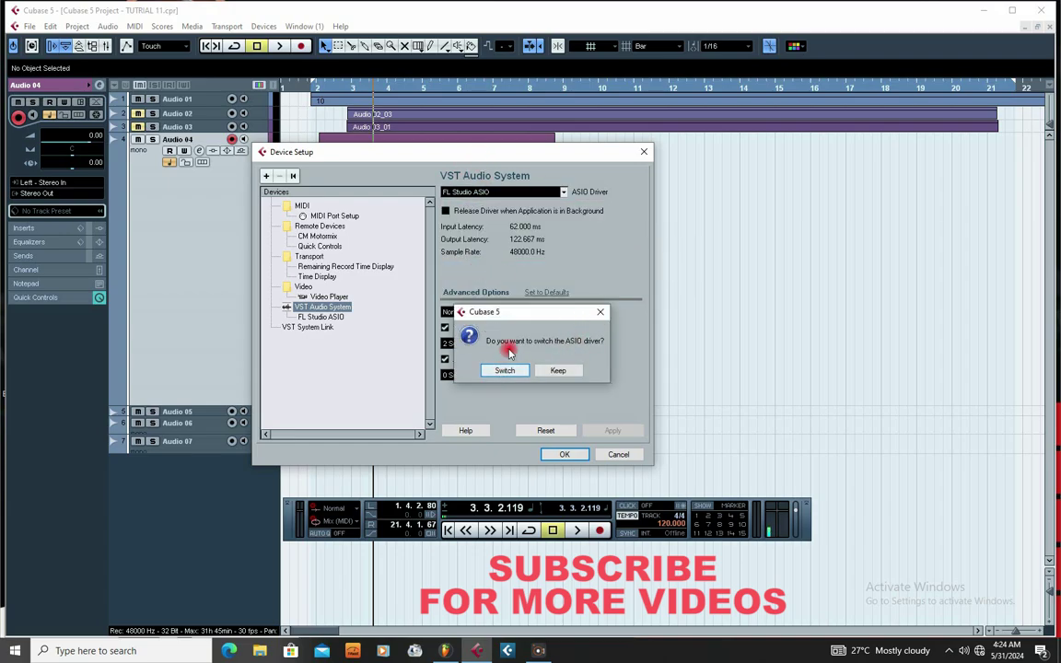
pyautogui.click(505, 371)
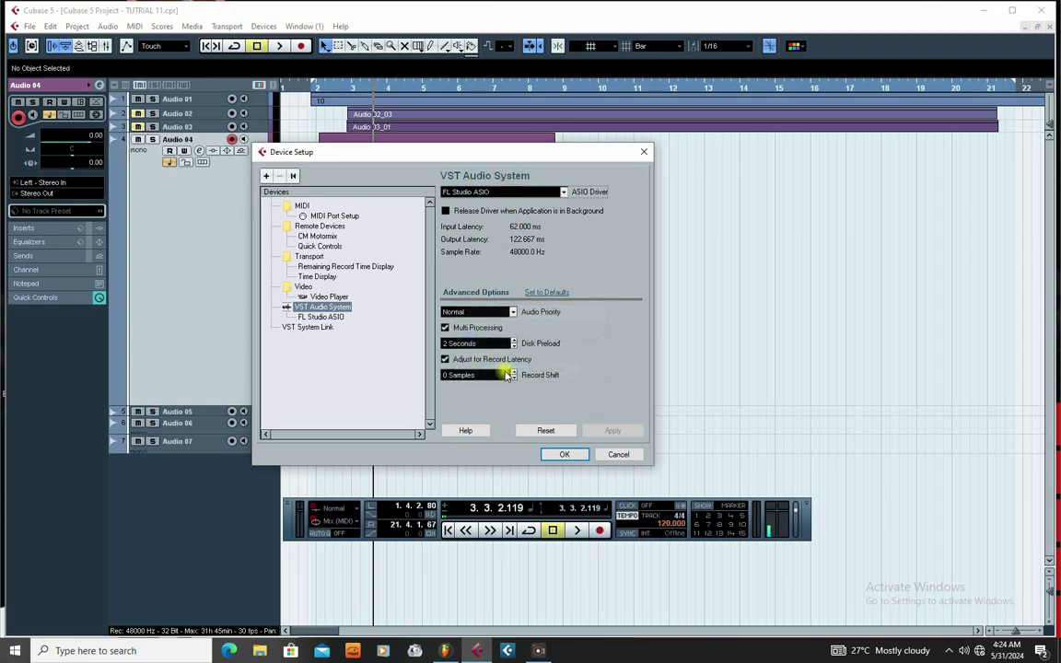
pyautogui.click(527, 193)
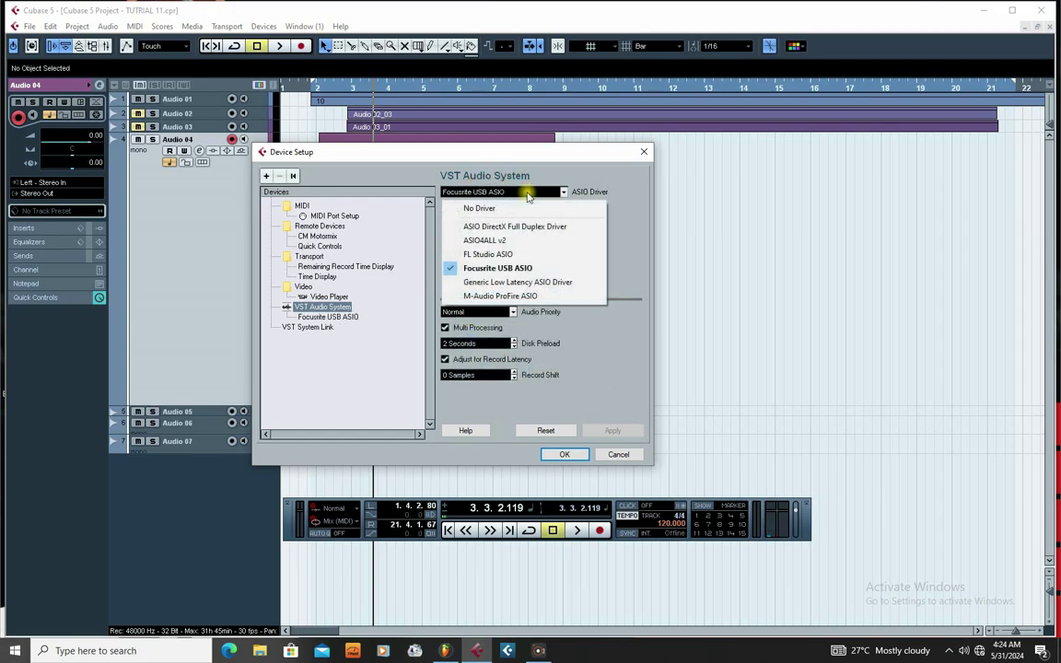
pyautogui.click(550, 171)
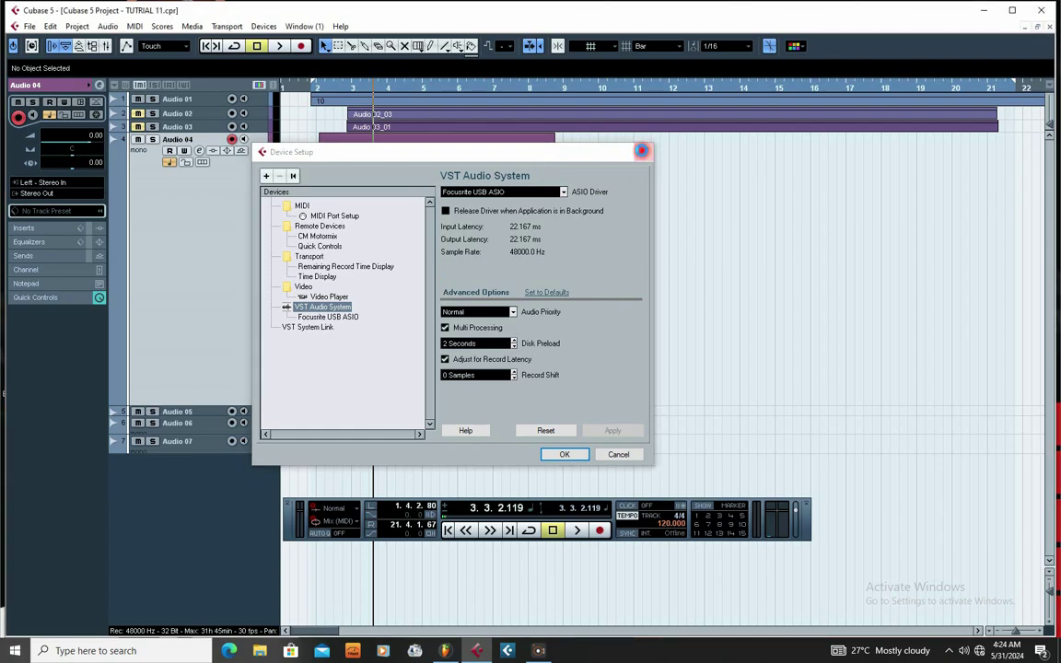
pyautogui.click(642, 150)
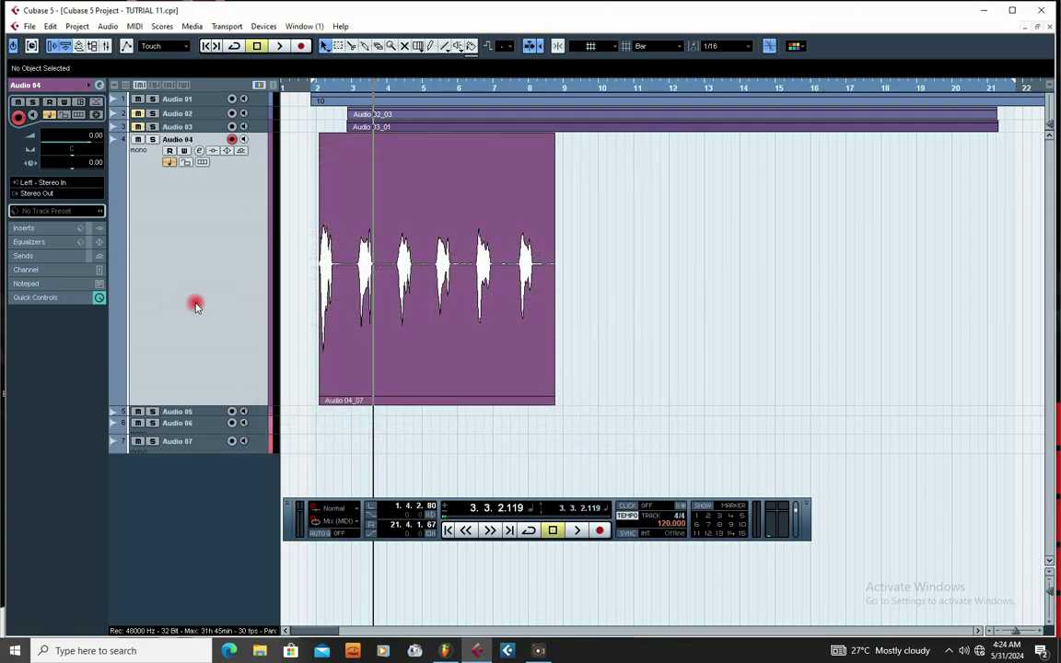
# Step: Reduce the height of the Audio 04 track in the track list
pyautogui.moveTo(201, 406); pyautogui.dragTo(232, 355)
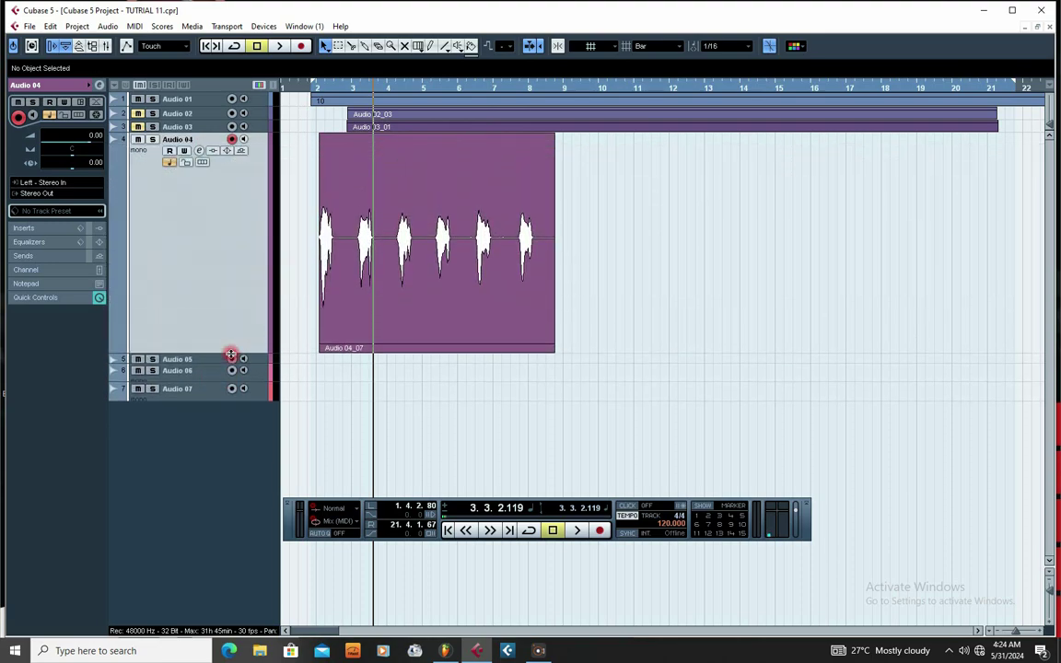